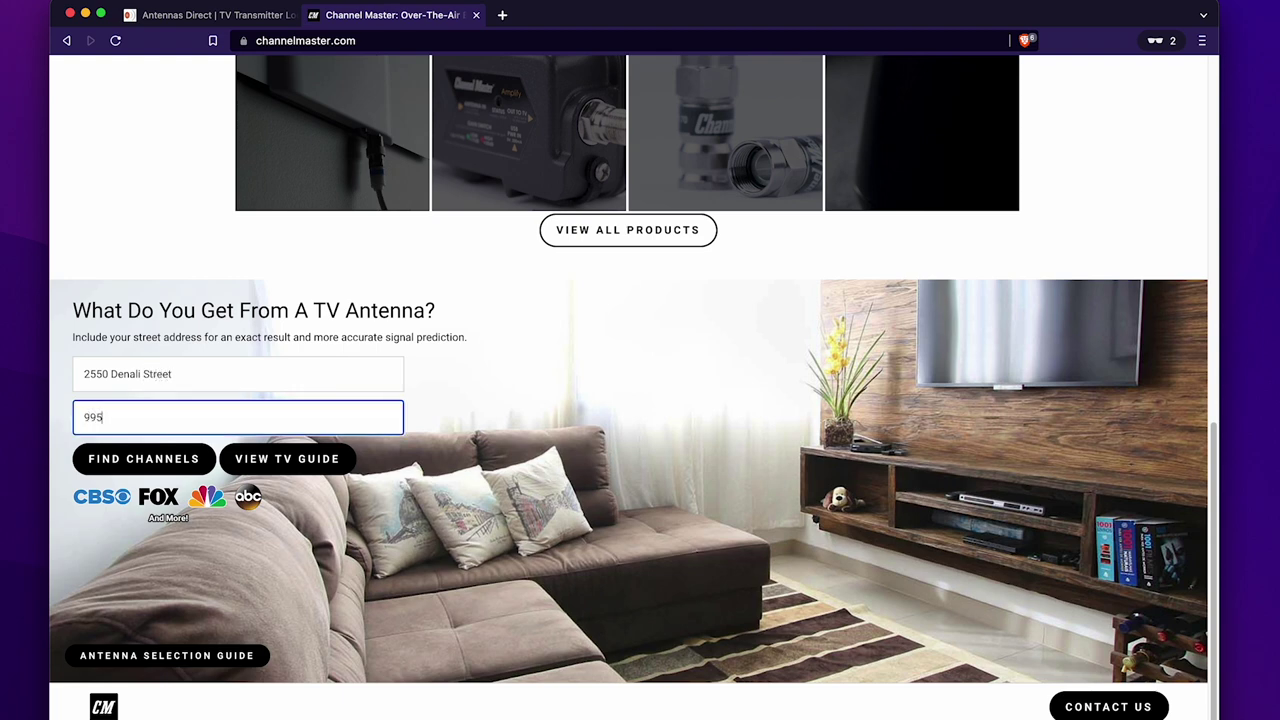
# List all TV channels available for the entered address on Channel Master, and browse the TV antennas at Antennas Direct.
pyautogui.click(135, 458)
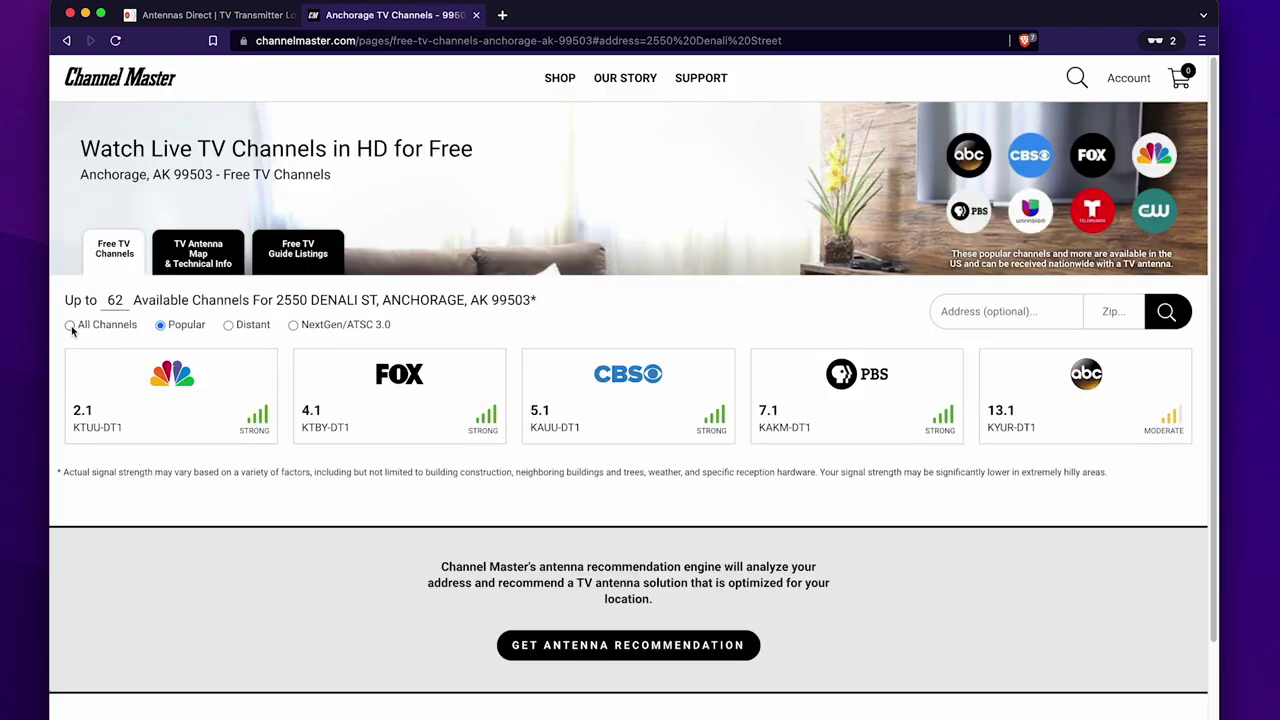
pyautogui.click(70, 326)
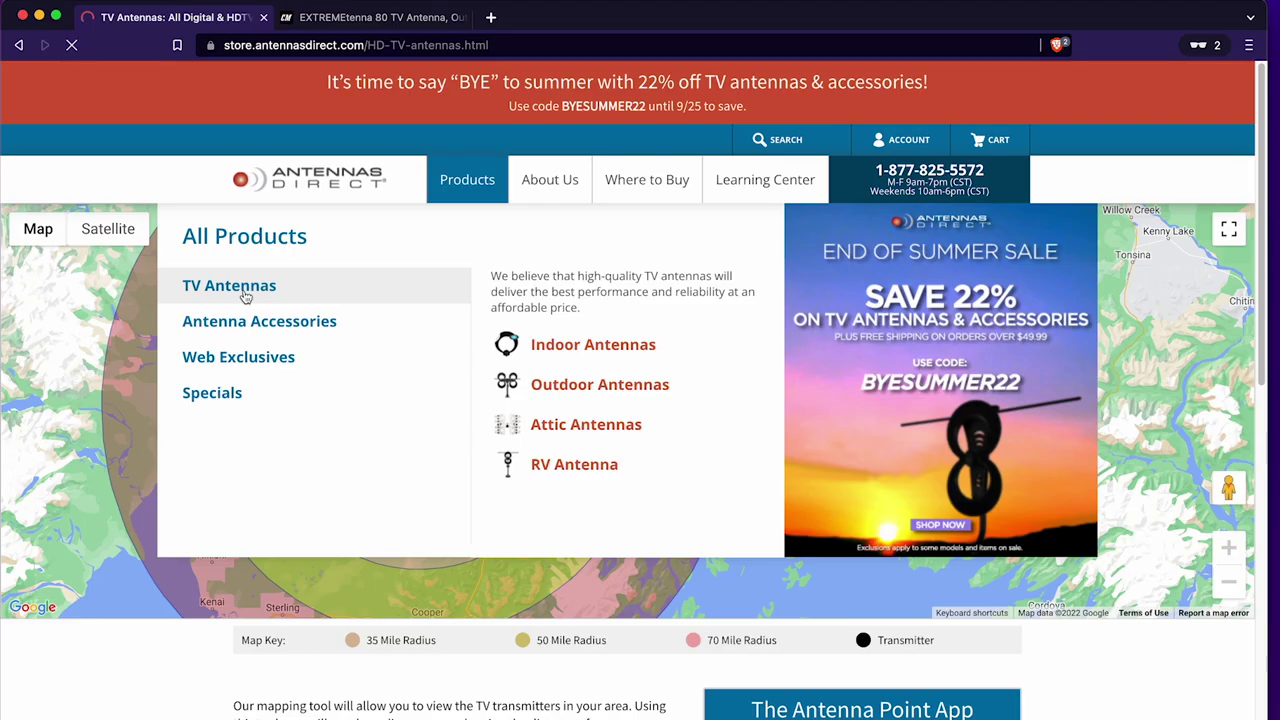
pyautogui.click(245, 297)
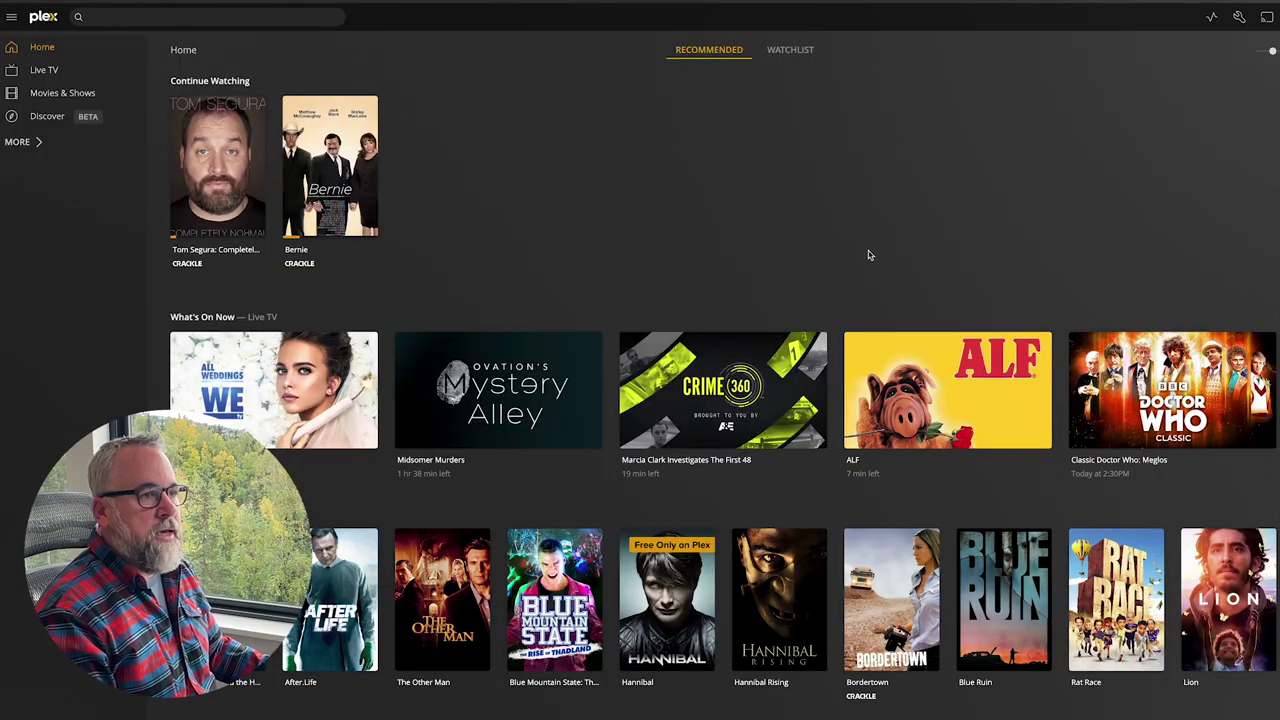
# Switch to Plex and start the Plex DVR setup from the server's Live TV & DVR settings.
pyautogui.click(1239, 18)
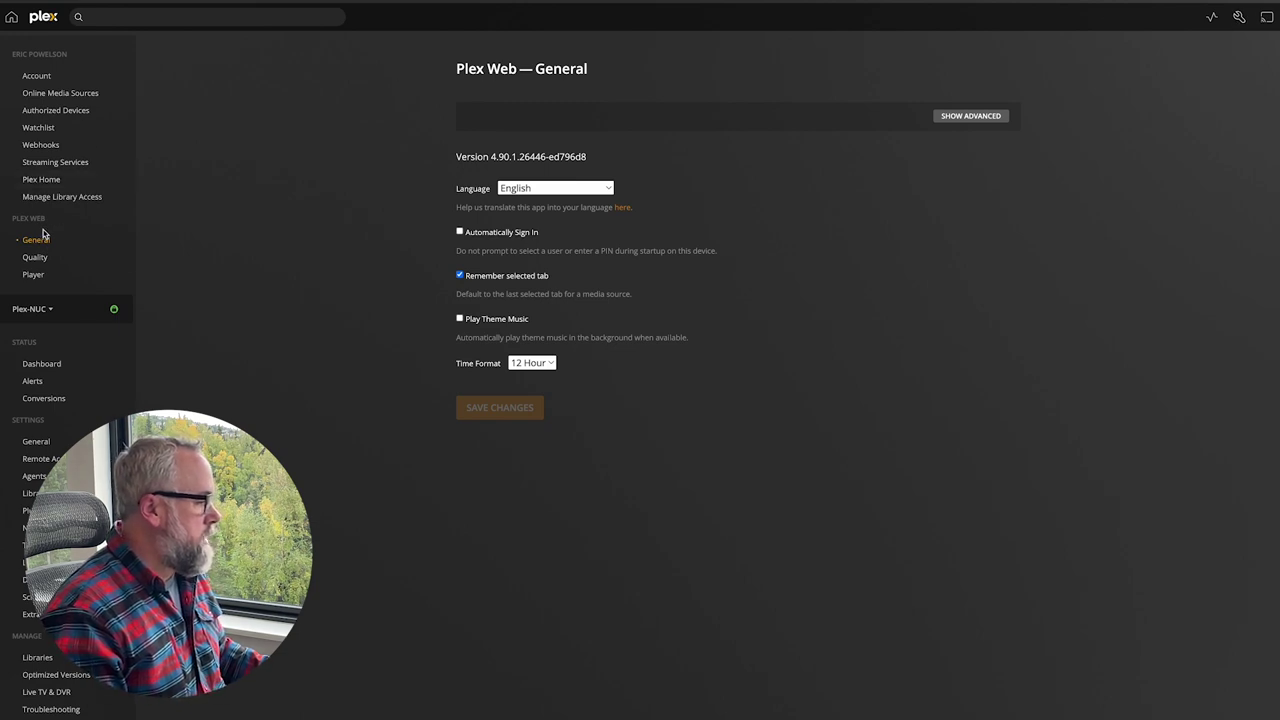
pyautogui.click(47, 692)
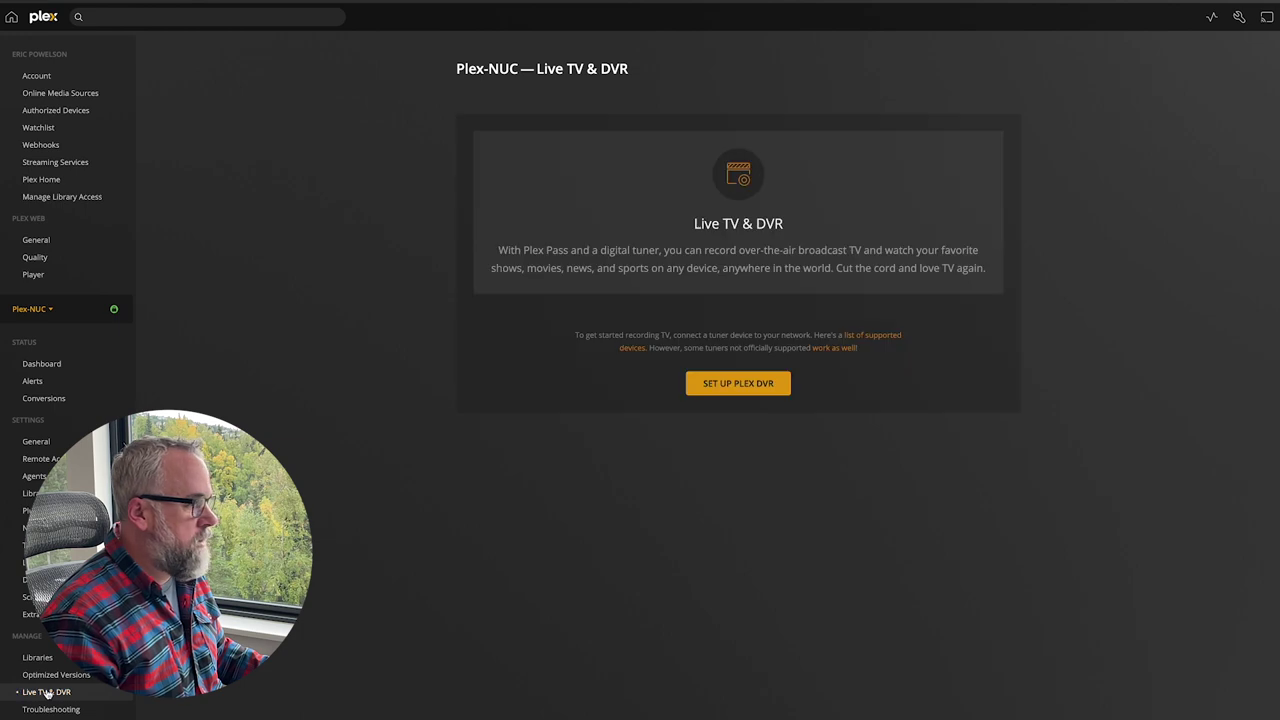
pyautogui.click(733, 390)
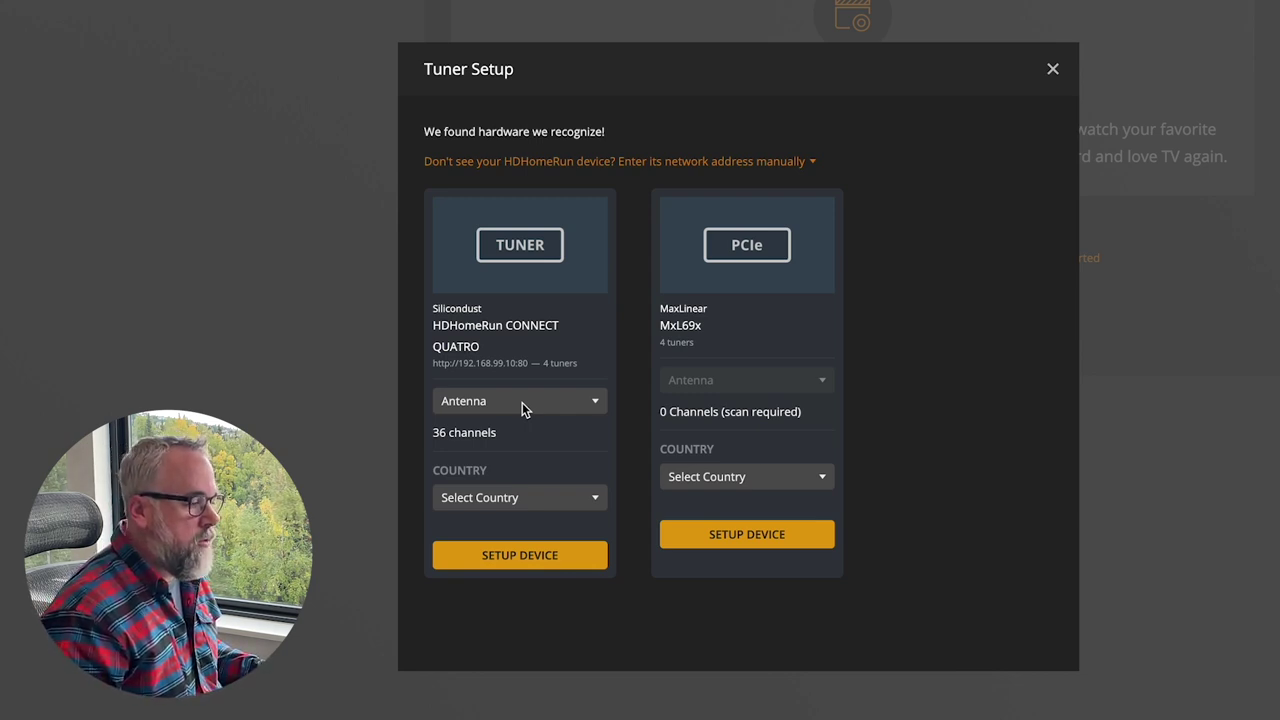
# Configure the HDHomeRun CONNECT QUATRO tuner with Antenna as the source and United States as the country.
pyautogui.click(522, 402)
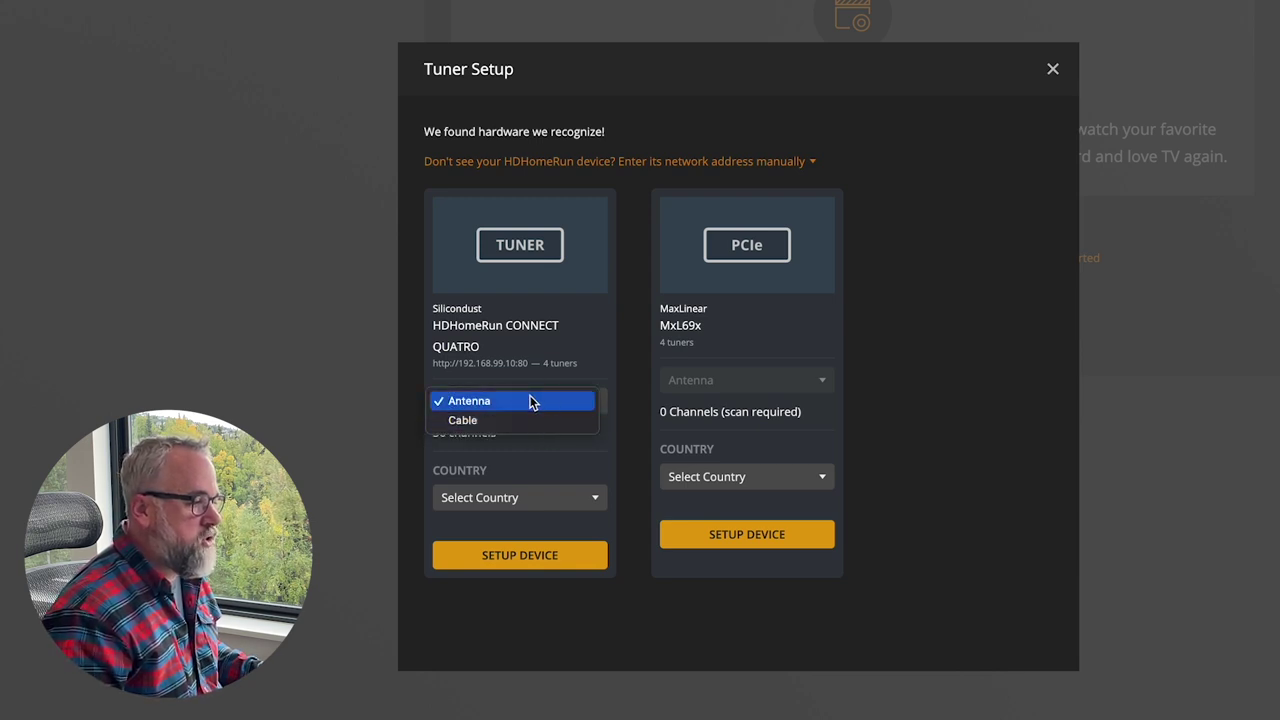
pyautogui.click(530, 401)
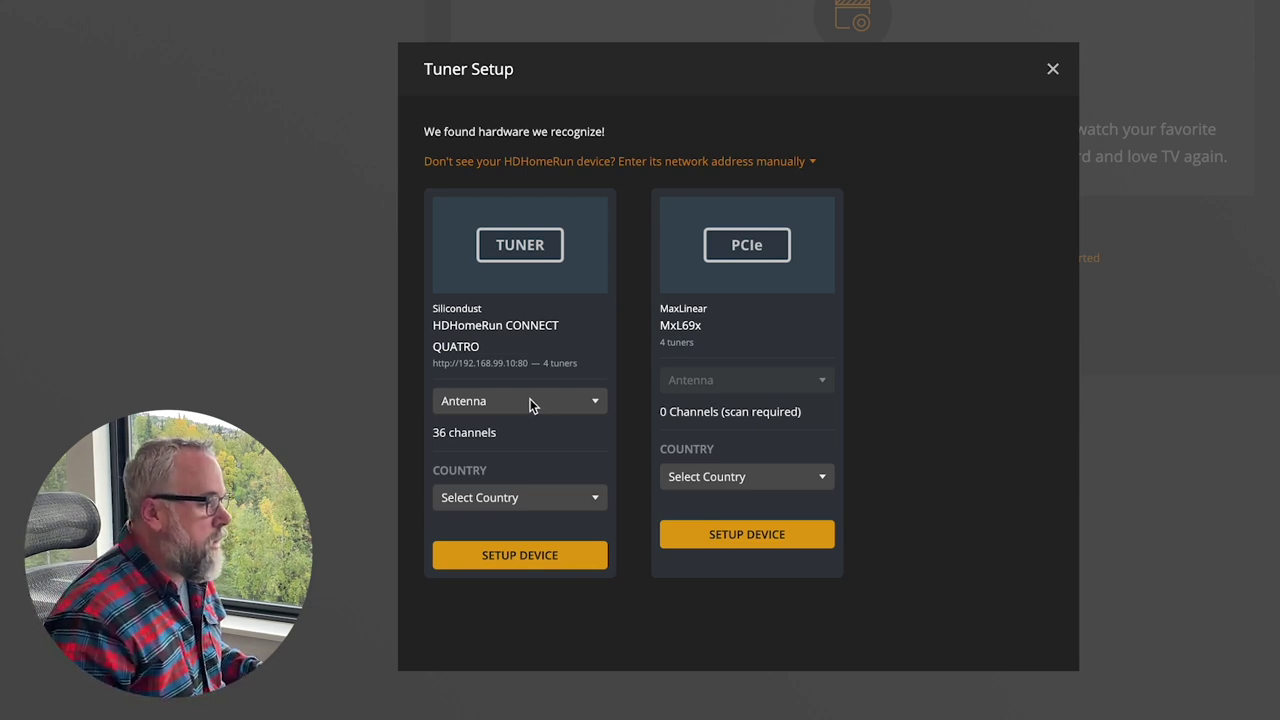
pyautogui.click(531, 497)
pyautogui.scroll(-10, 512, 360)
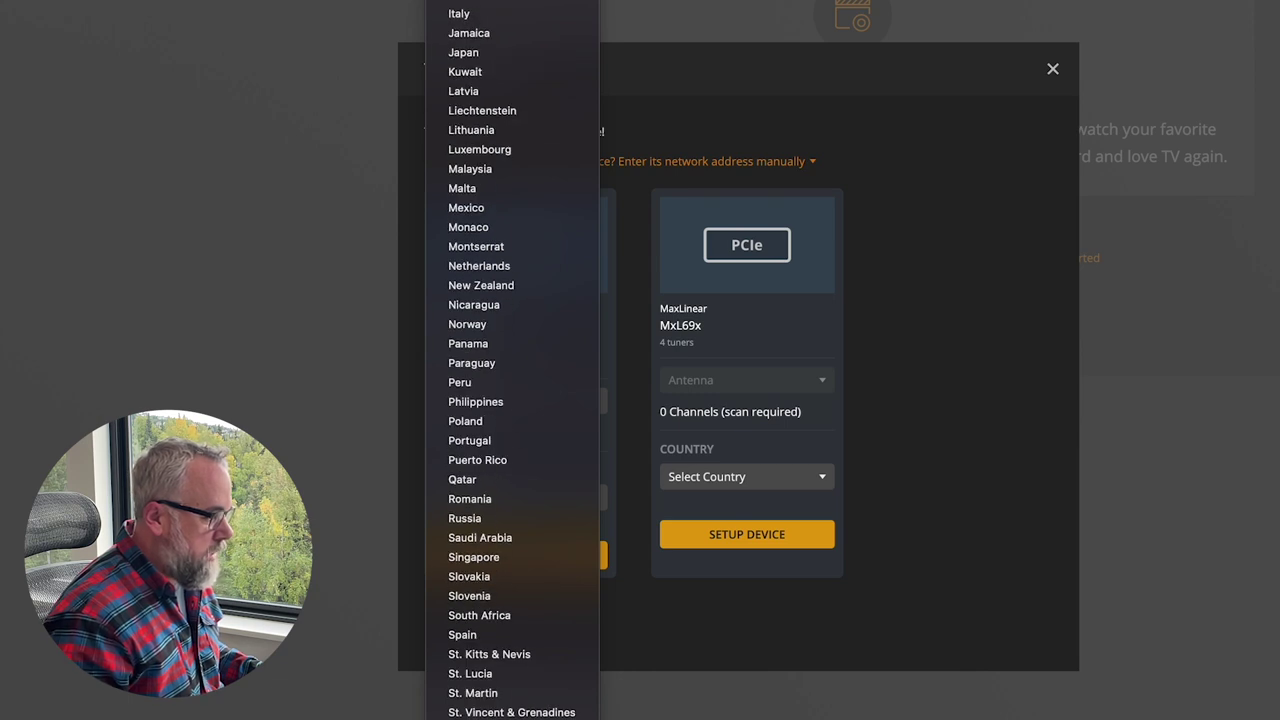
pyautogui.write('united s')
pyautogui.press('Return')
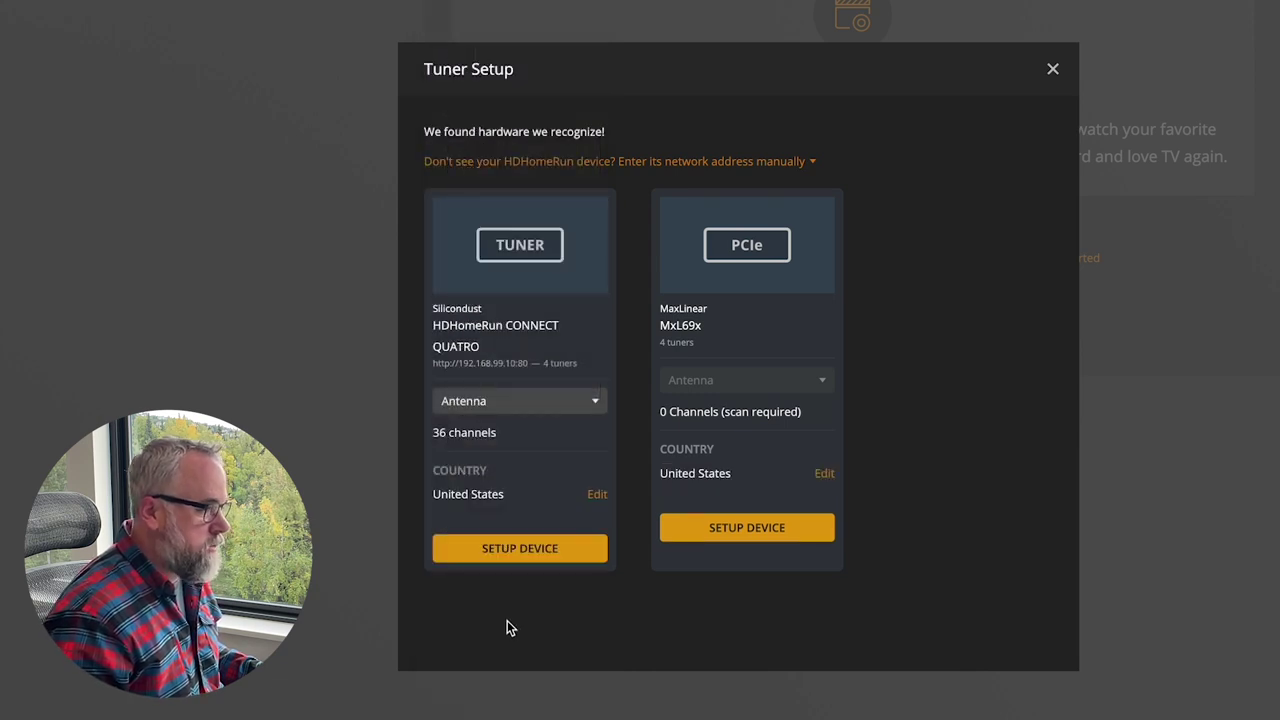
# Set up the HDHomeRun CONNECT QUATRO device, entering the local postal code for the guide listings.
pyautogui.click(503, 547)
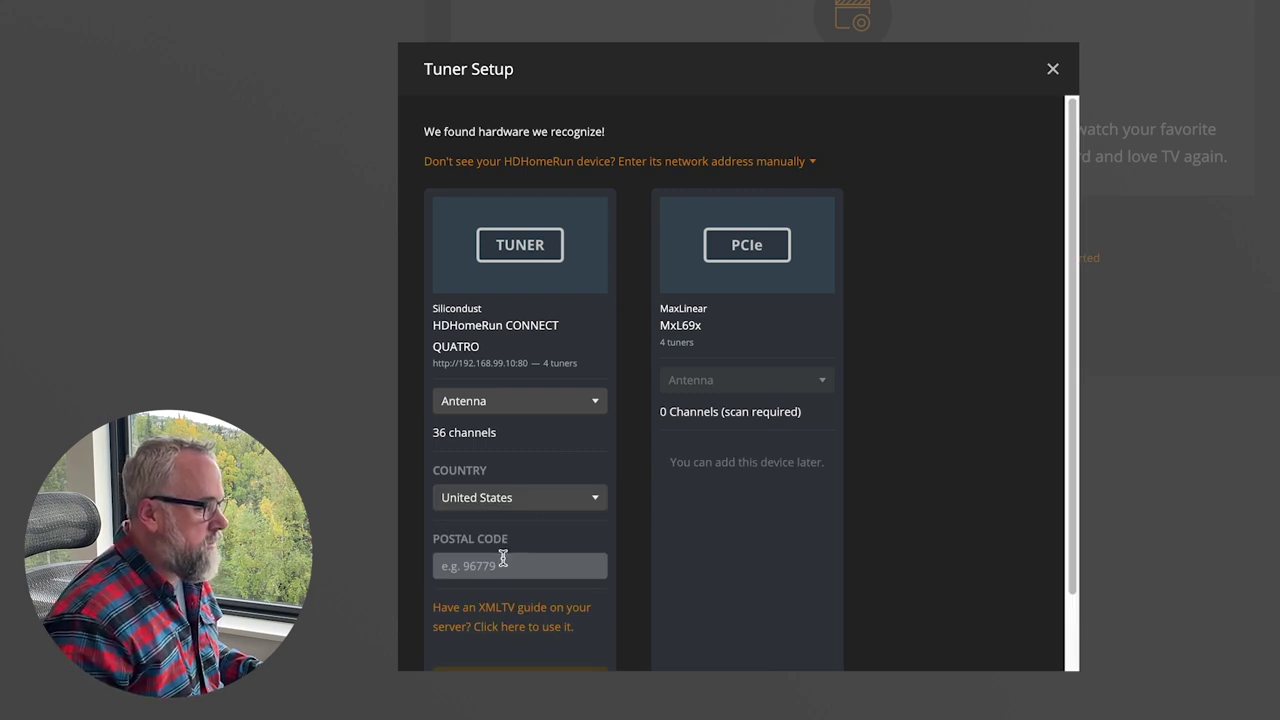
pyautogui.click(502, 562)
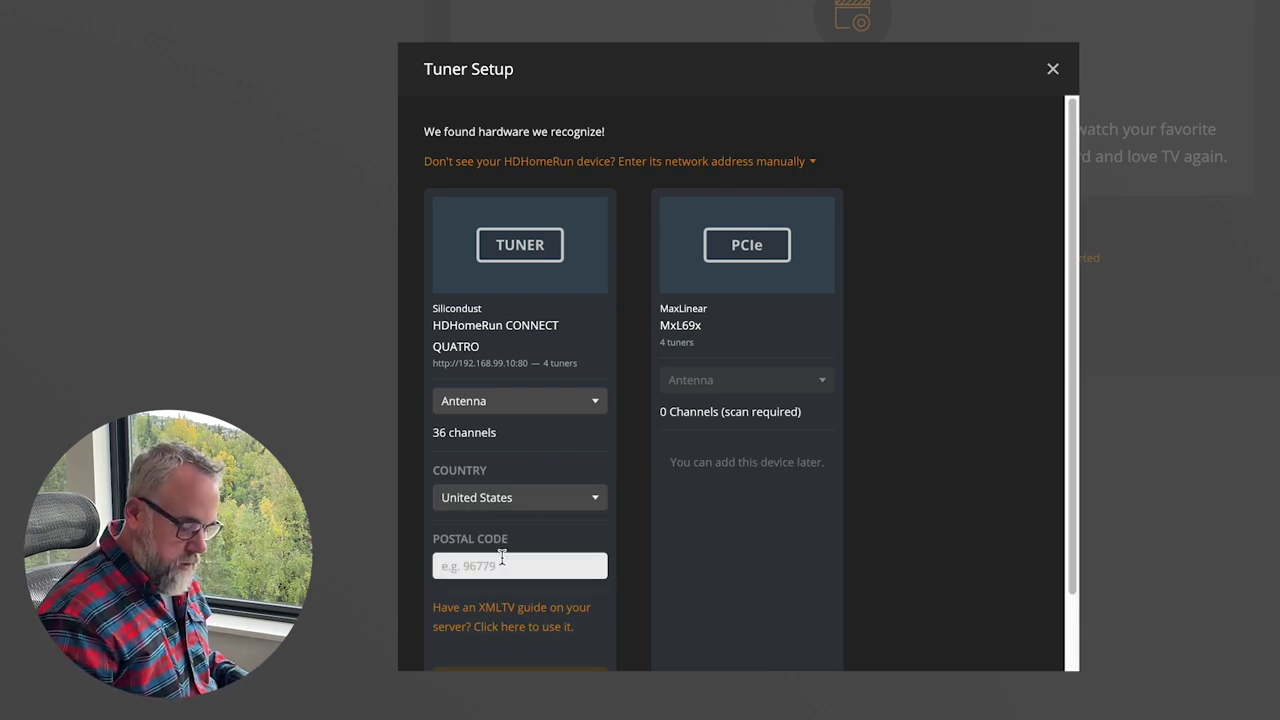
pyautogui.write('99503')
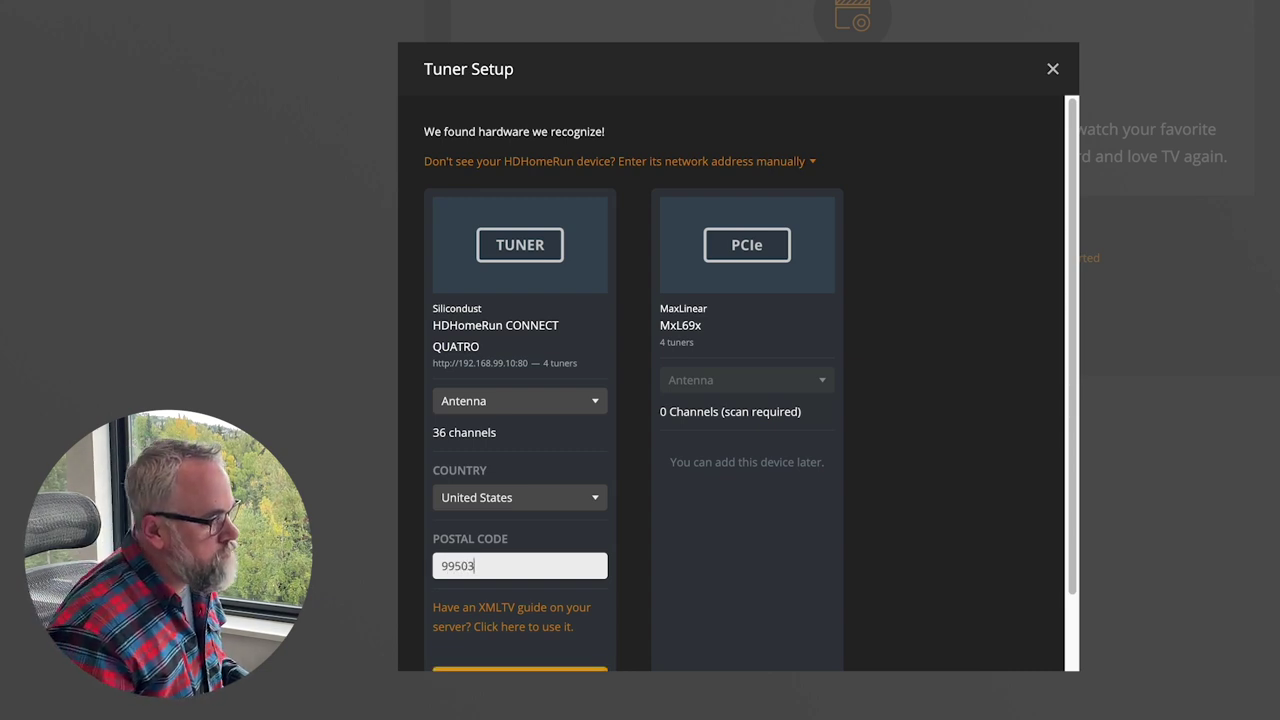
pyautogui.scroll(-2, 537, 620)
pyautogui.click(537, 602)
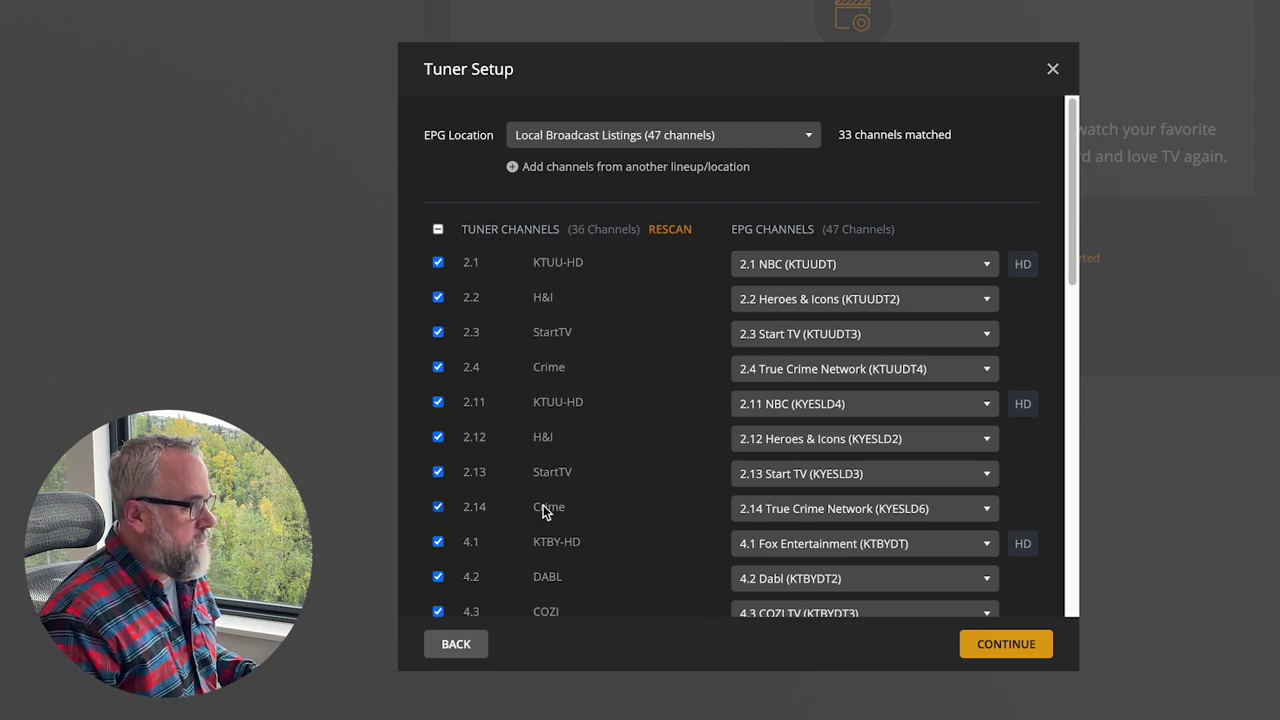
# Examine the whole list of tuner channels, checking which are enabled and which EPG channel each is matched to.
pyautogui.scroll(-5, 543, 512)
pyautogui.scroll(-6, 543, 512)
pyautogui.scroll(-1, 543, 517)
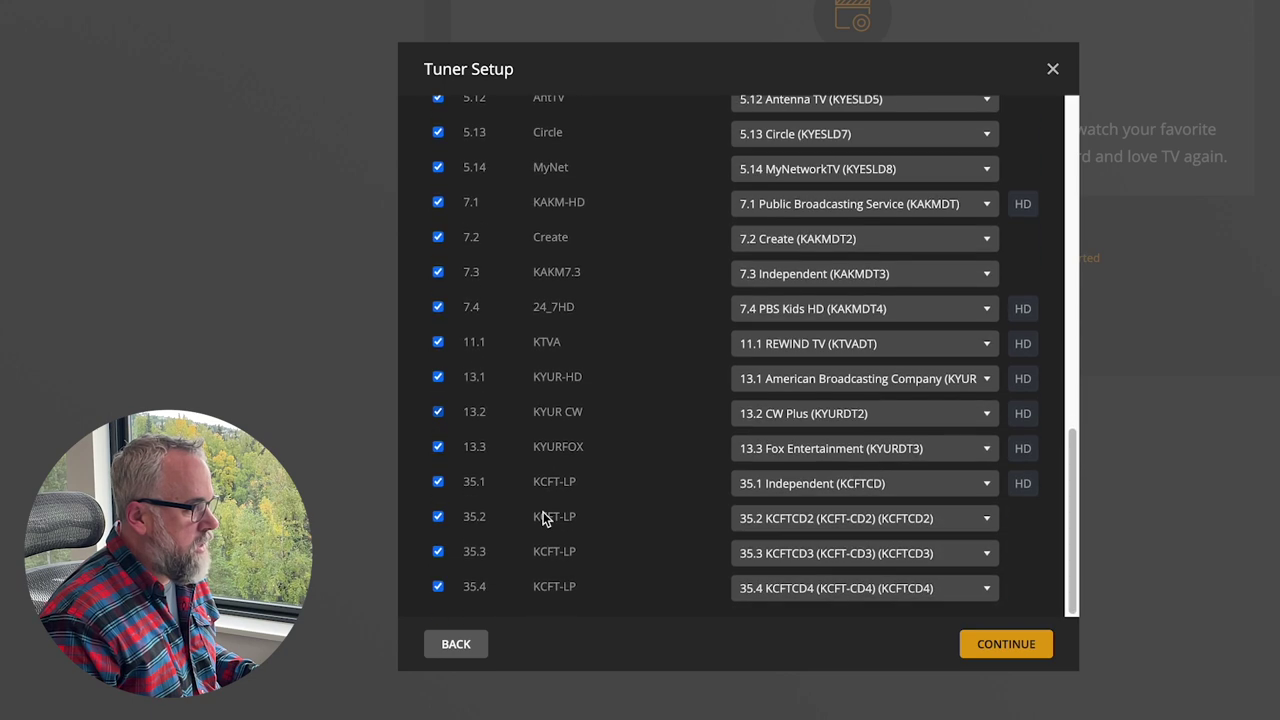
pyautogui.scroll(12, 543, 517)
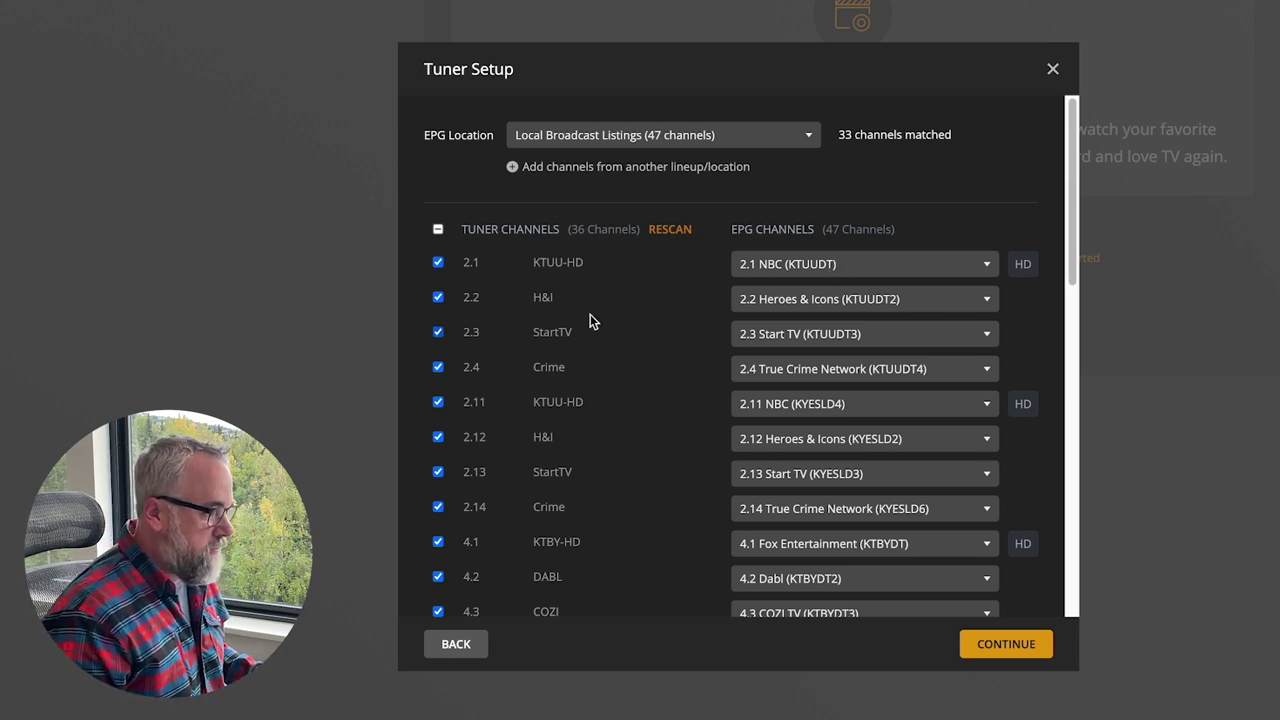
pyautogui.scroll(-1, 749, 323)
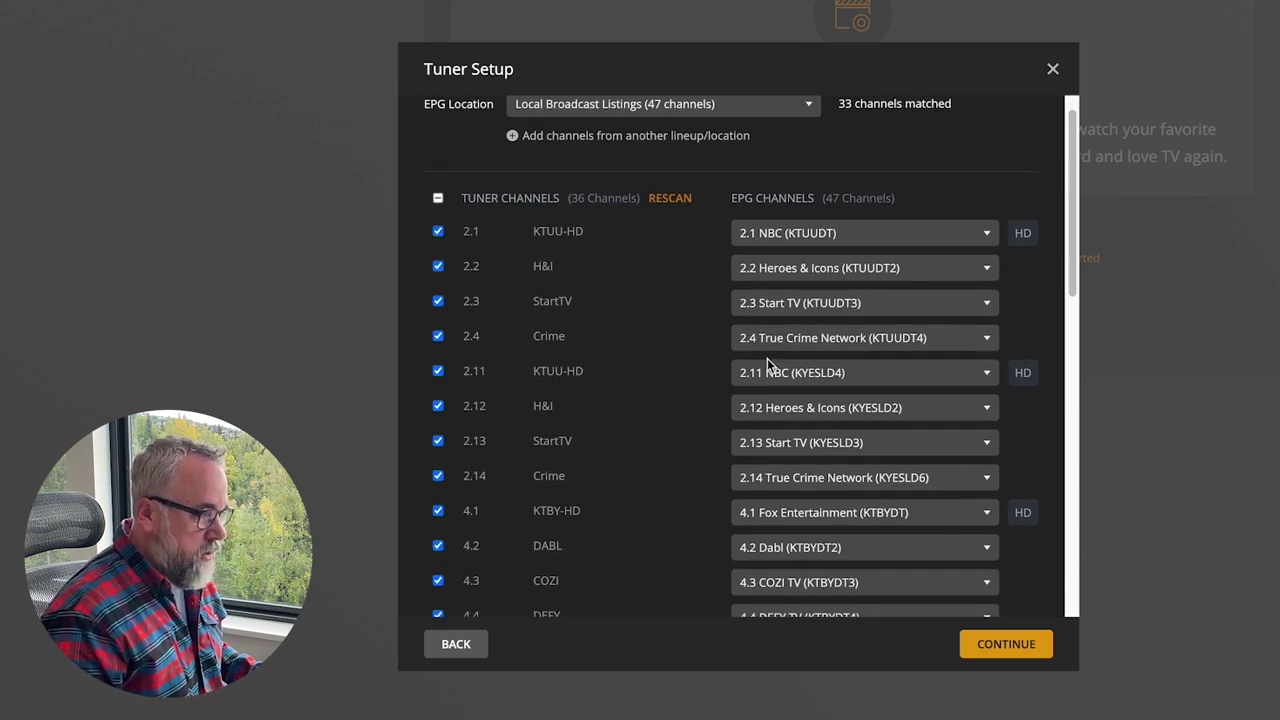
pyautogui.scroll(-2, 760, 388)
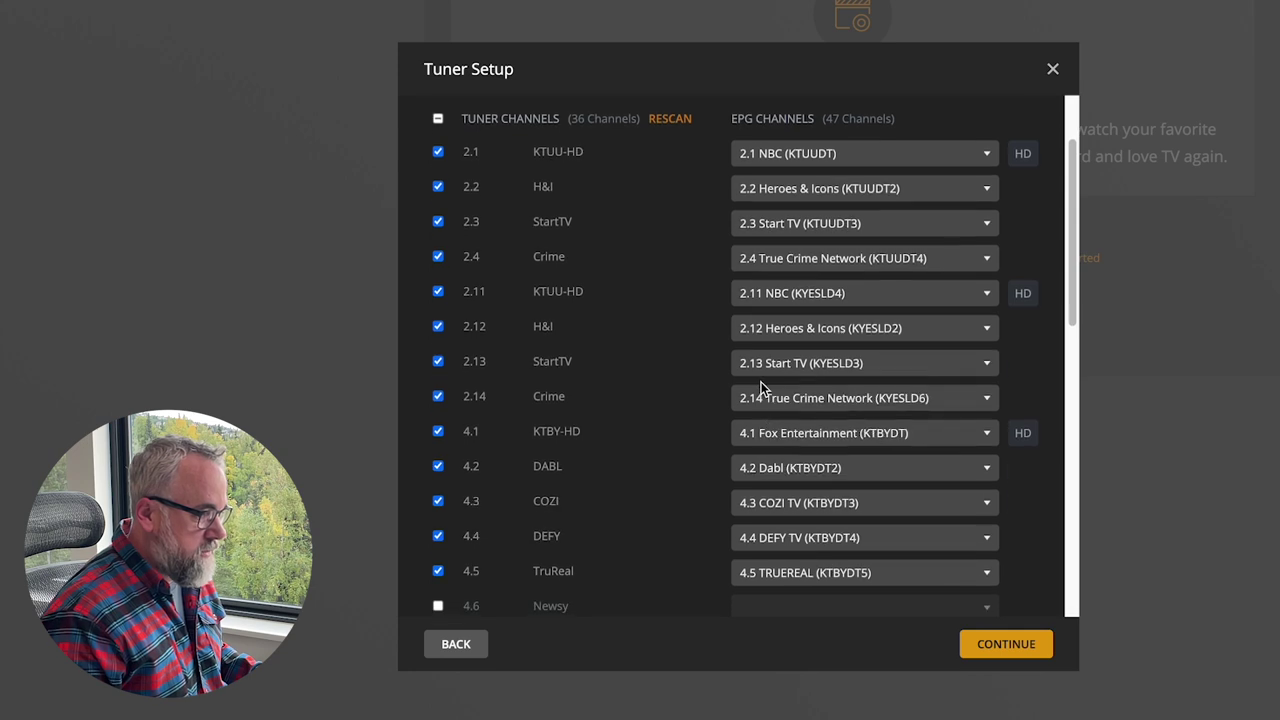
pyautogui.scroll(-1, 760, 388)
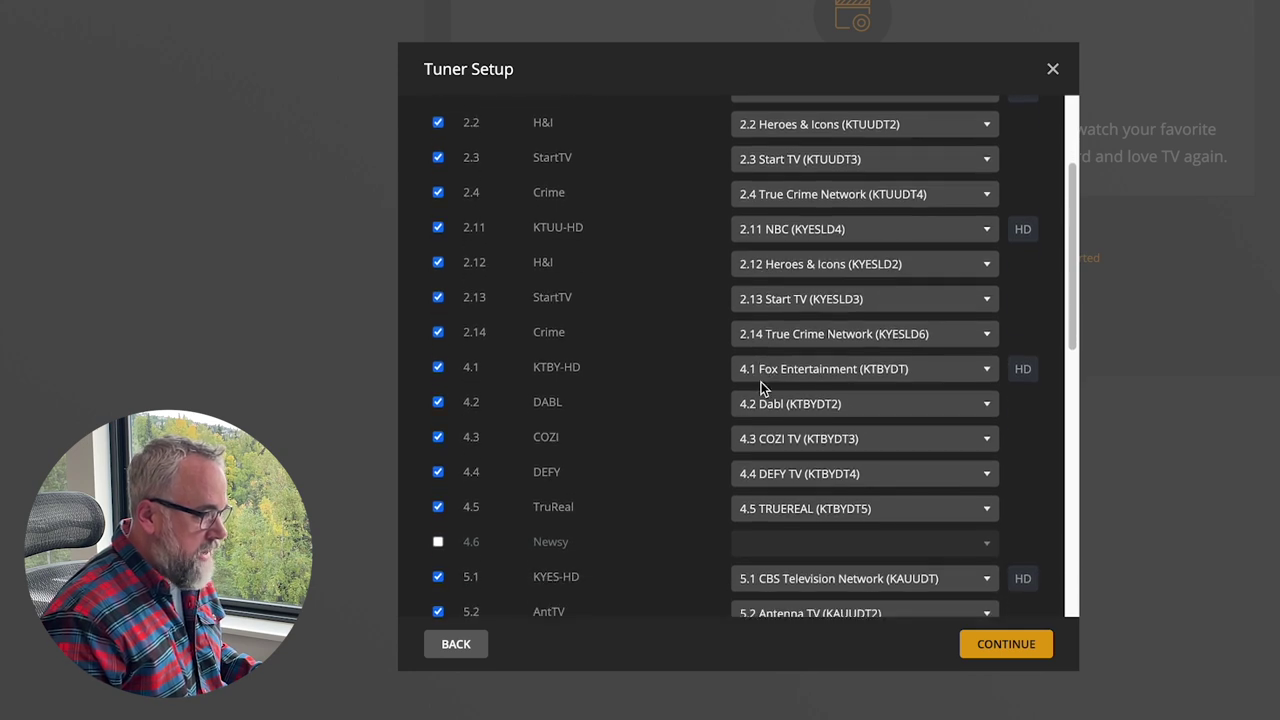
pyautogui.scroll(-1, 760, 388)
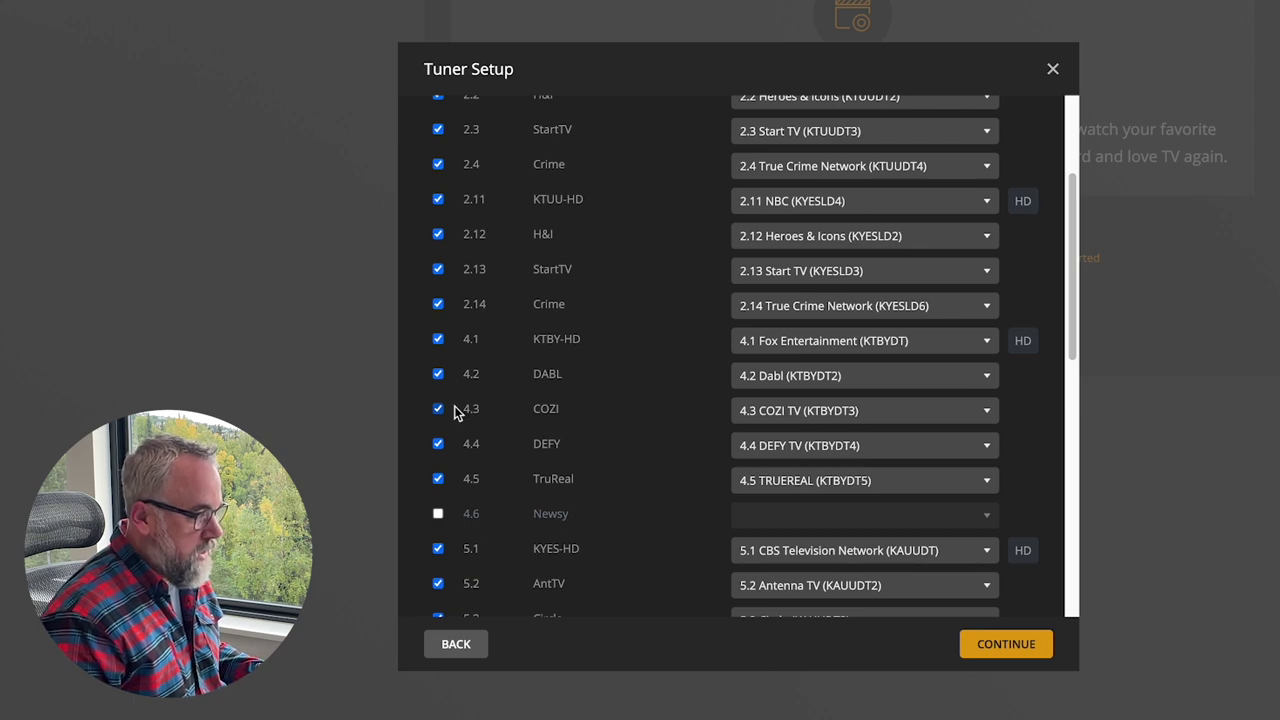
pyautogui.scroll(-10, 817, 421)
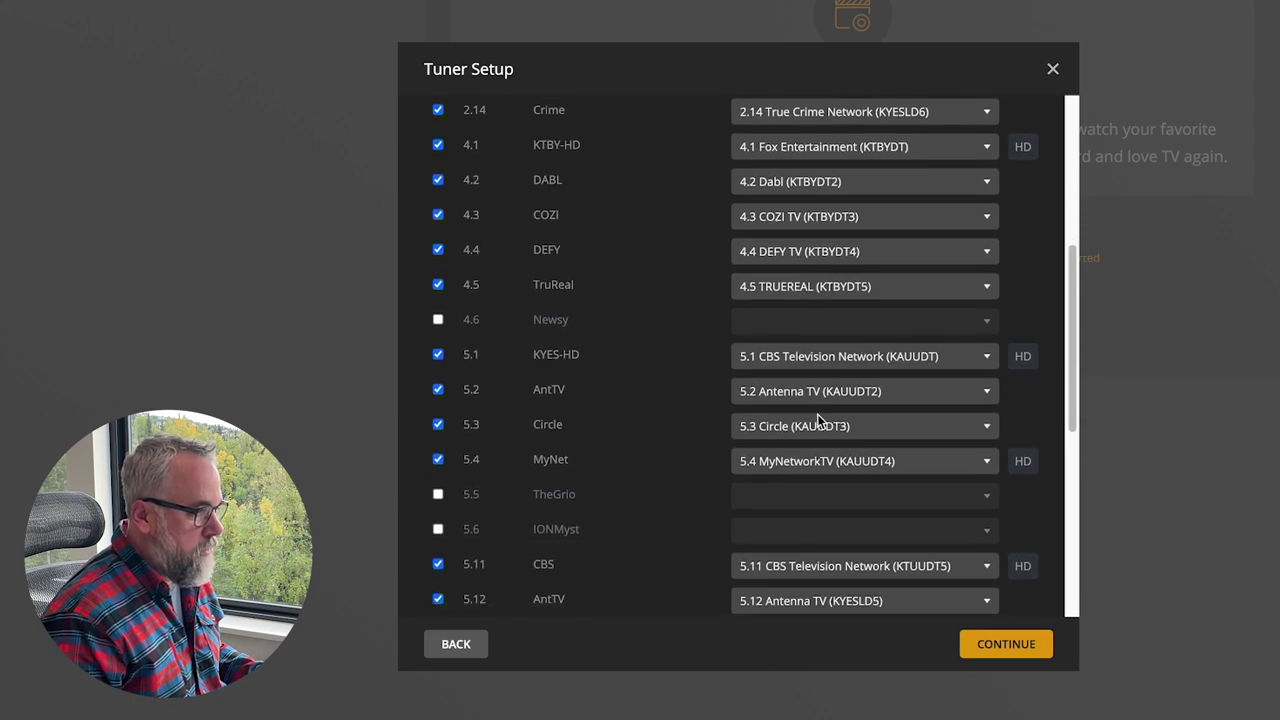
pyautogui.scroll(-3, 817, 421)
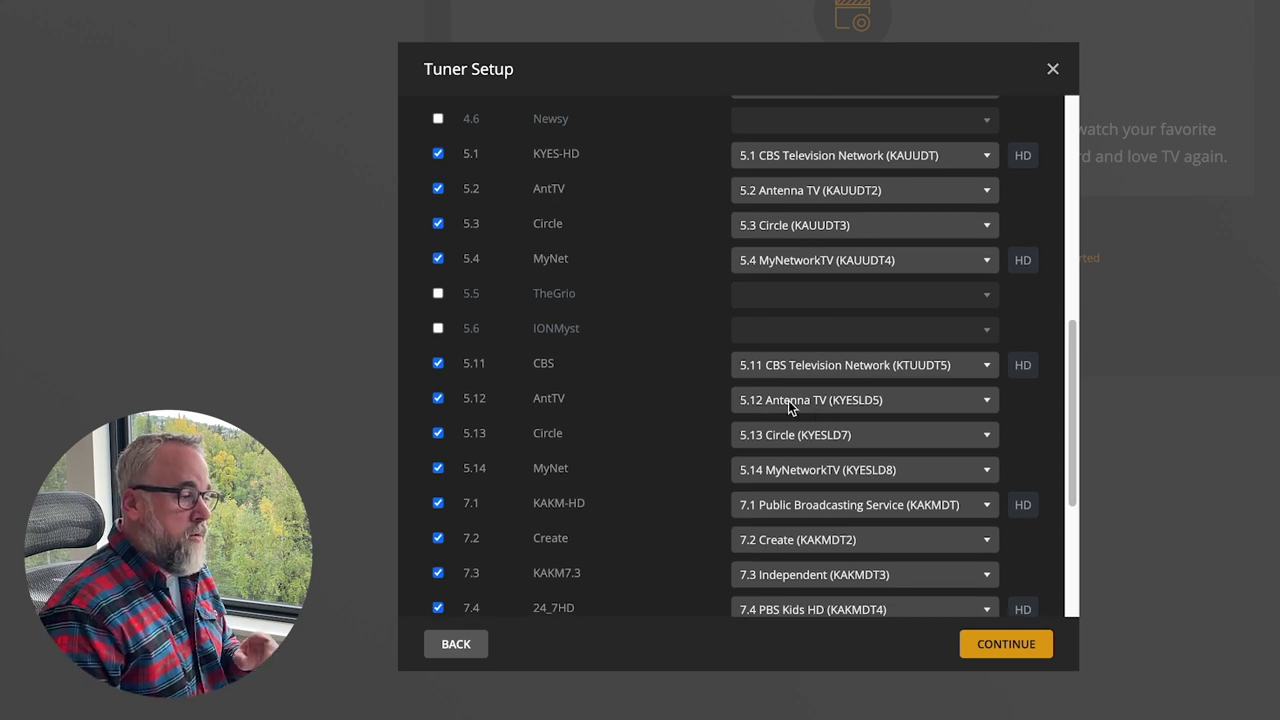
pyautogui.scroll(15, 861, 309)
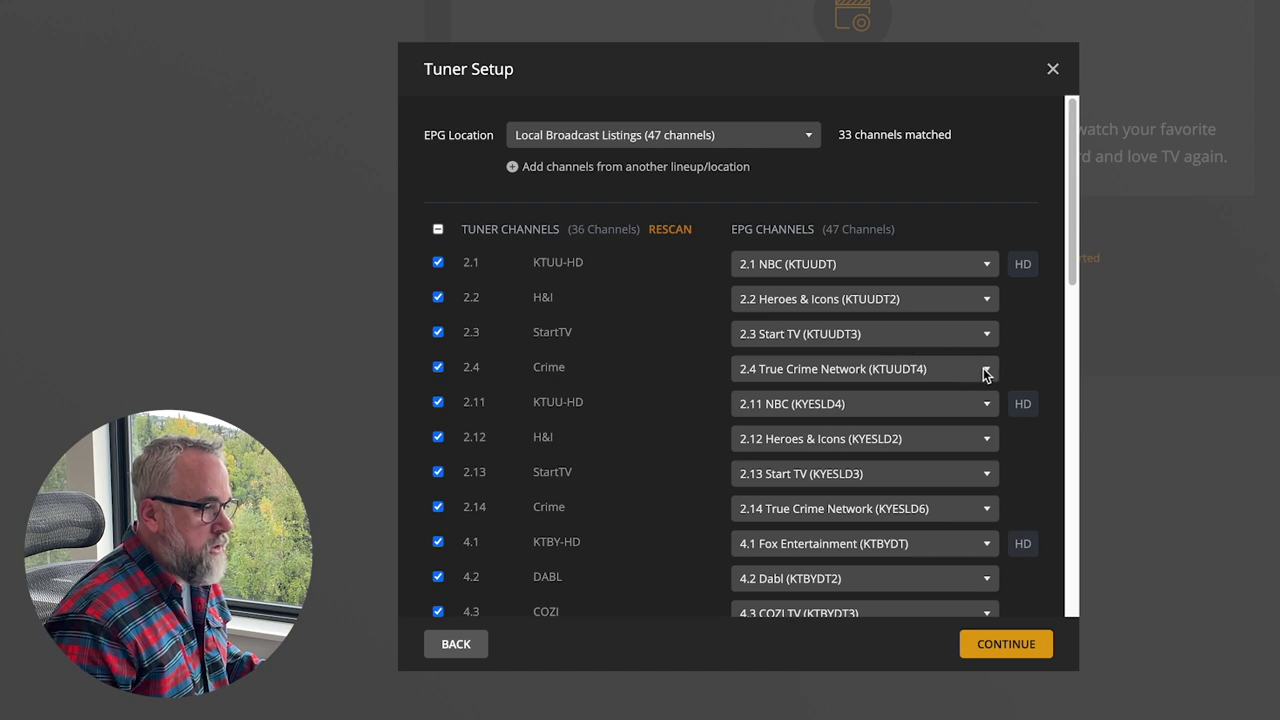
# View the EPG channels that could be assigned to tuner channel 2.4, keeping the current match.
pyautogui.click(986, 369)
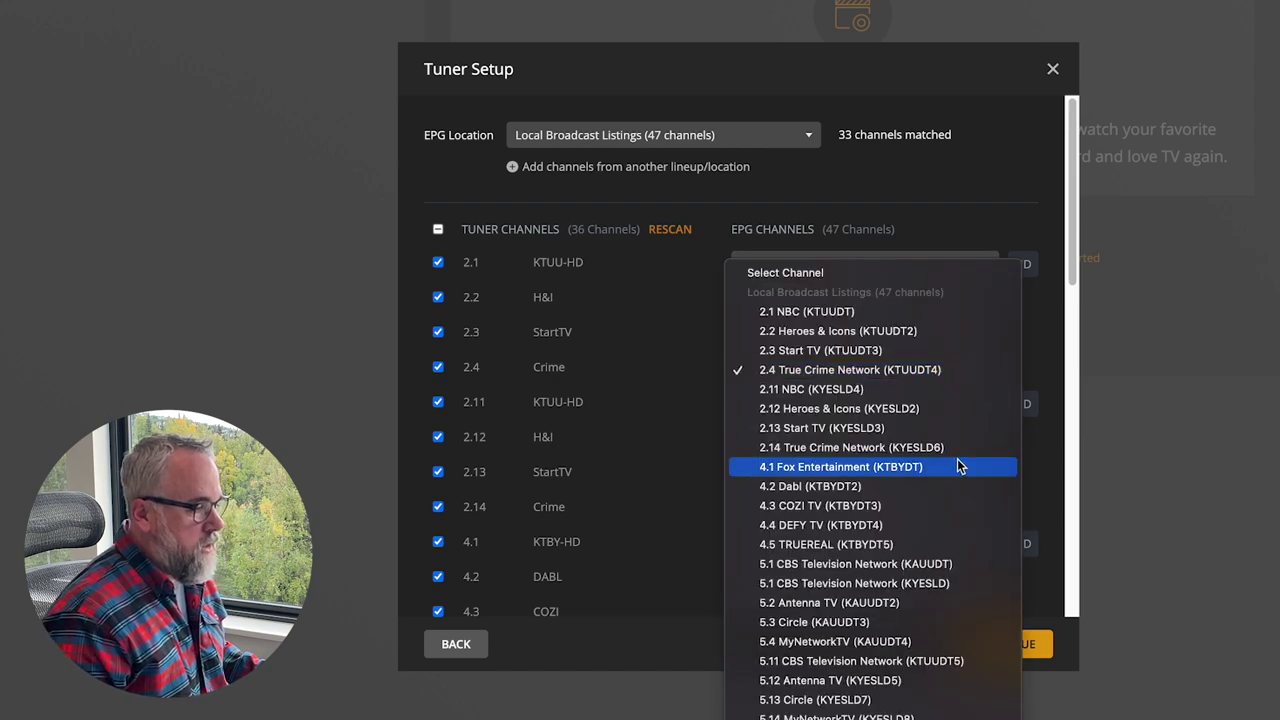
pyautogui.scroll(-5, 955, 465)
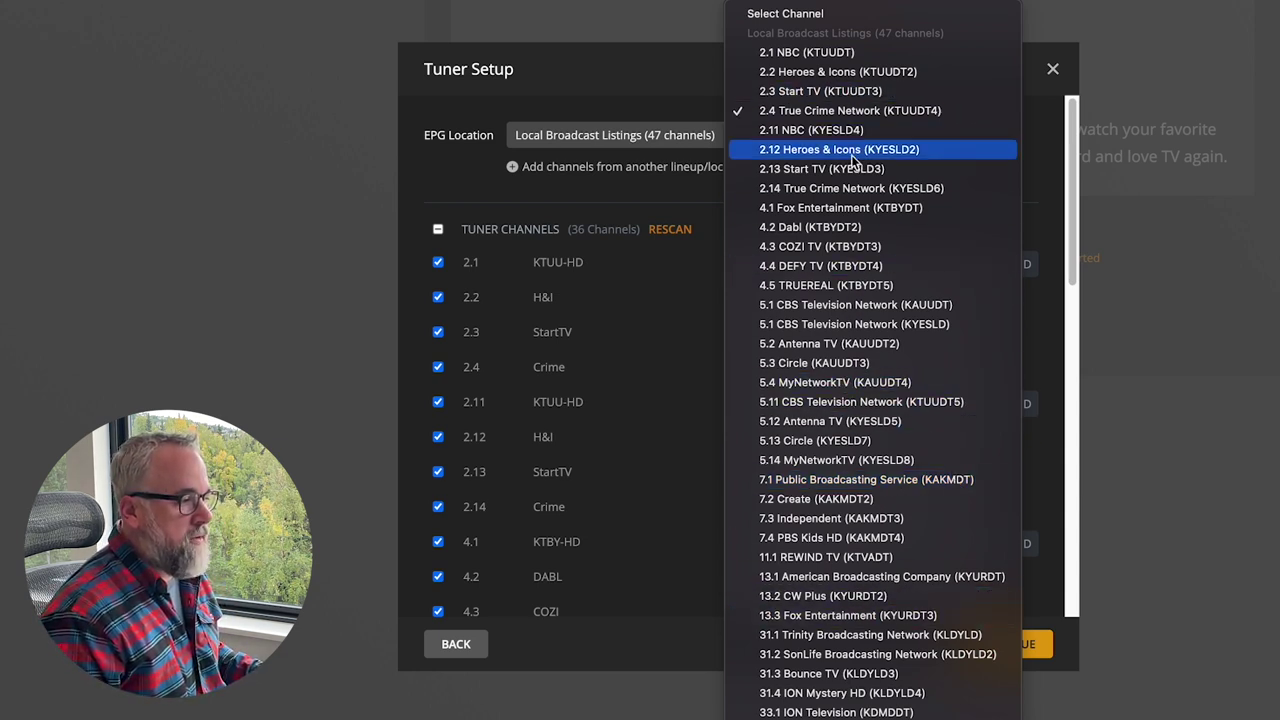
pyautogui.click(1039, 113)
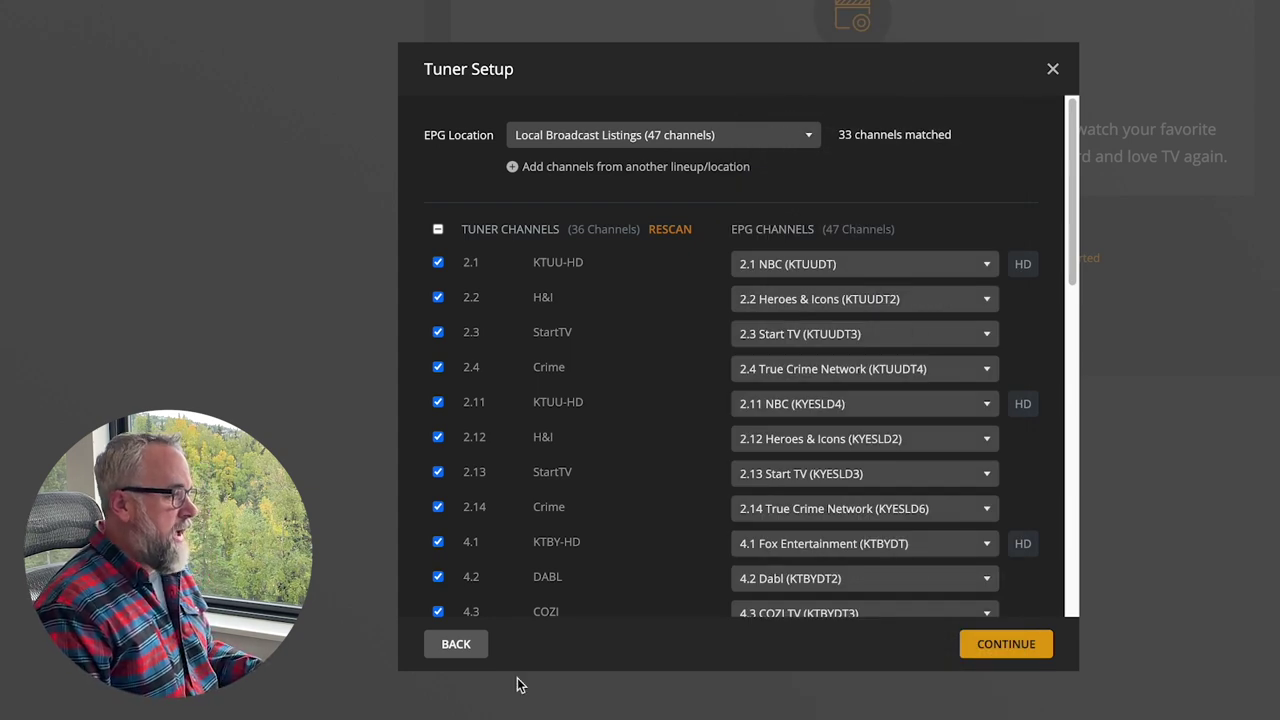
# Exclude the KCFT-LP channels 35.2, 35.3 and 35.4 from the lineup and continue the tuner setup.
pyautogui.scroll(-5, 521, 565)
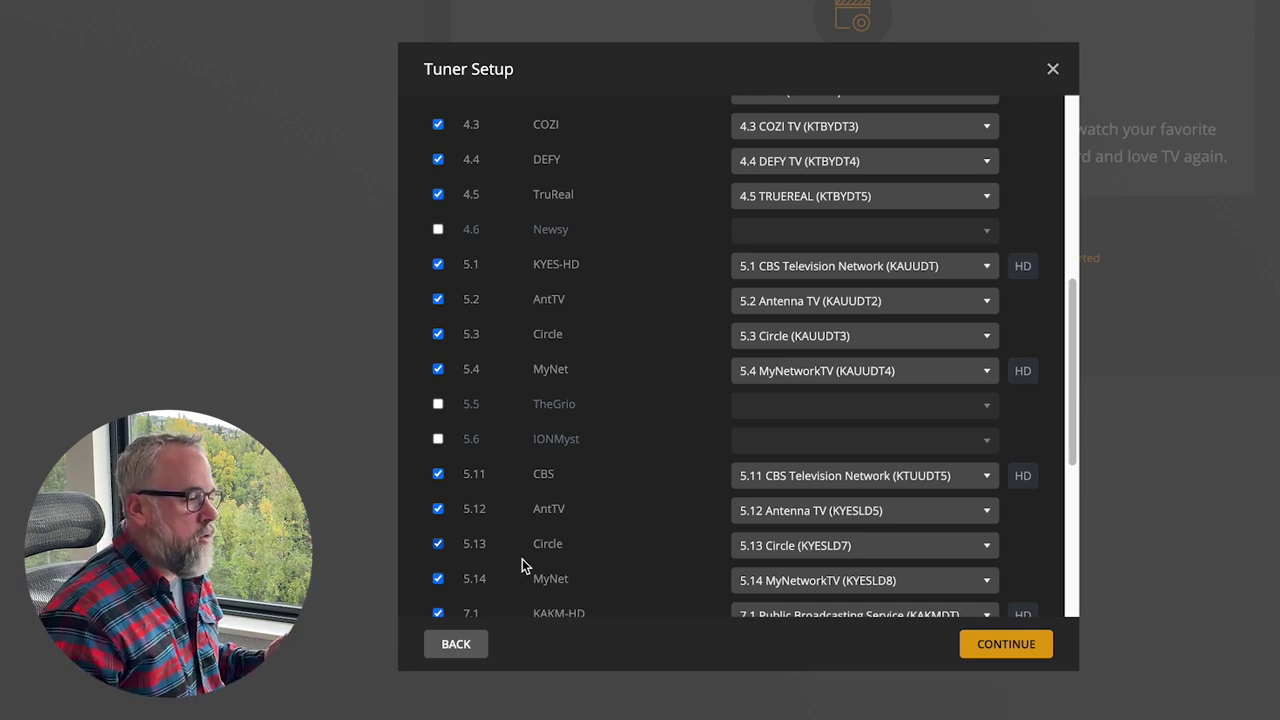
pyautogui.scroll(-4, 521, 566)
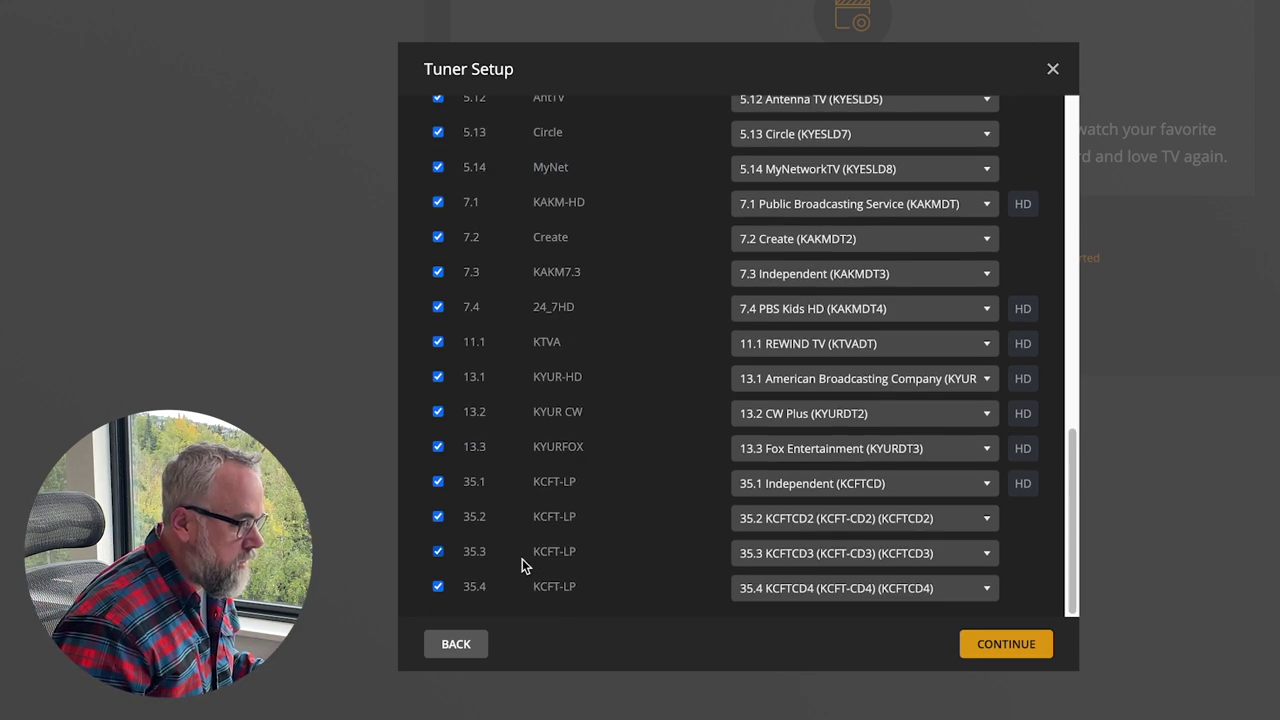
pyautogui.click(439, 587)
pyautogui.click(438, 551)
pyautogui.click(438, 517)
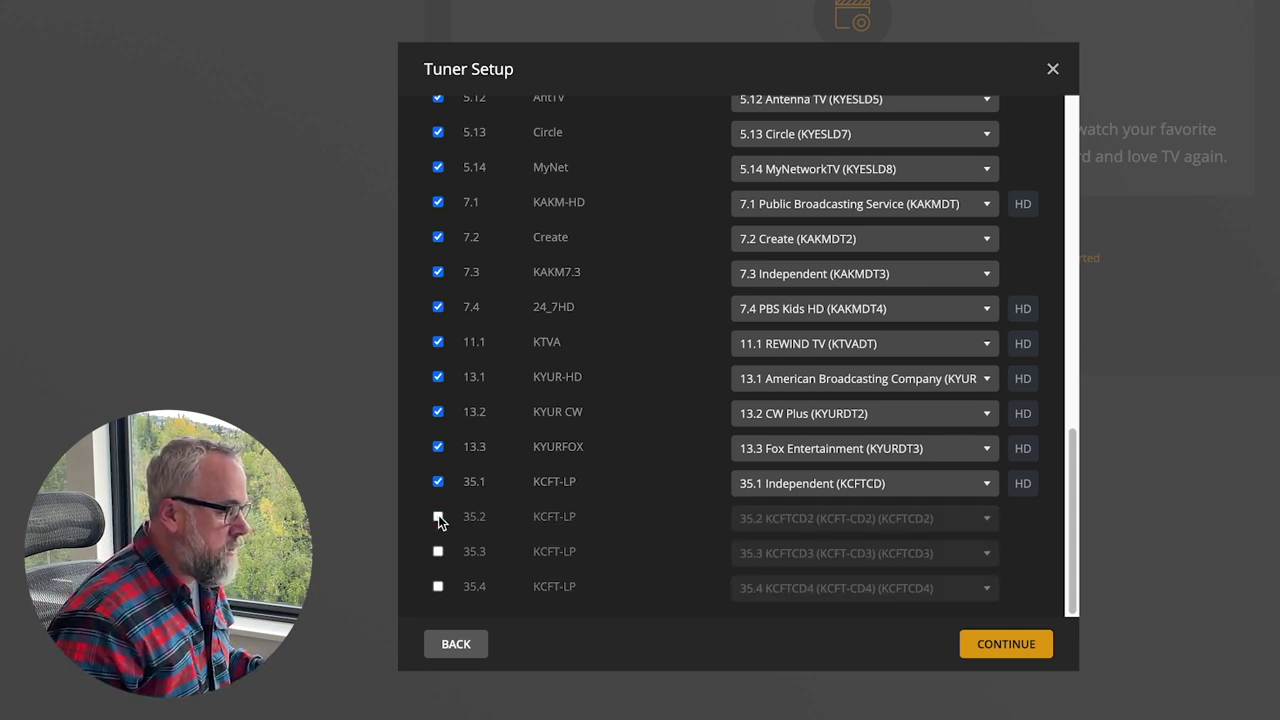
pyautogui.click(1017, 651)
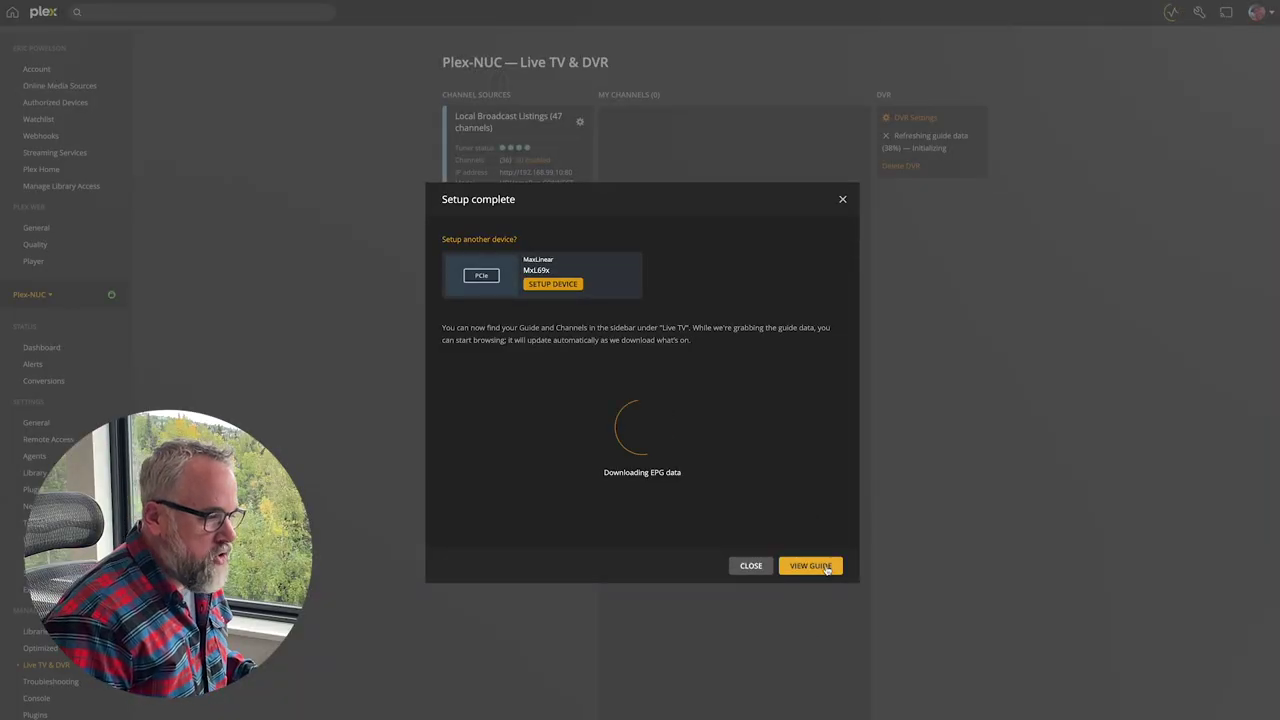
# Open the Live TV guide from the completed setup and check the server's current activity.
pyautogui.click(824, 567)
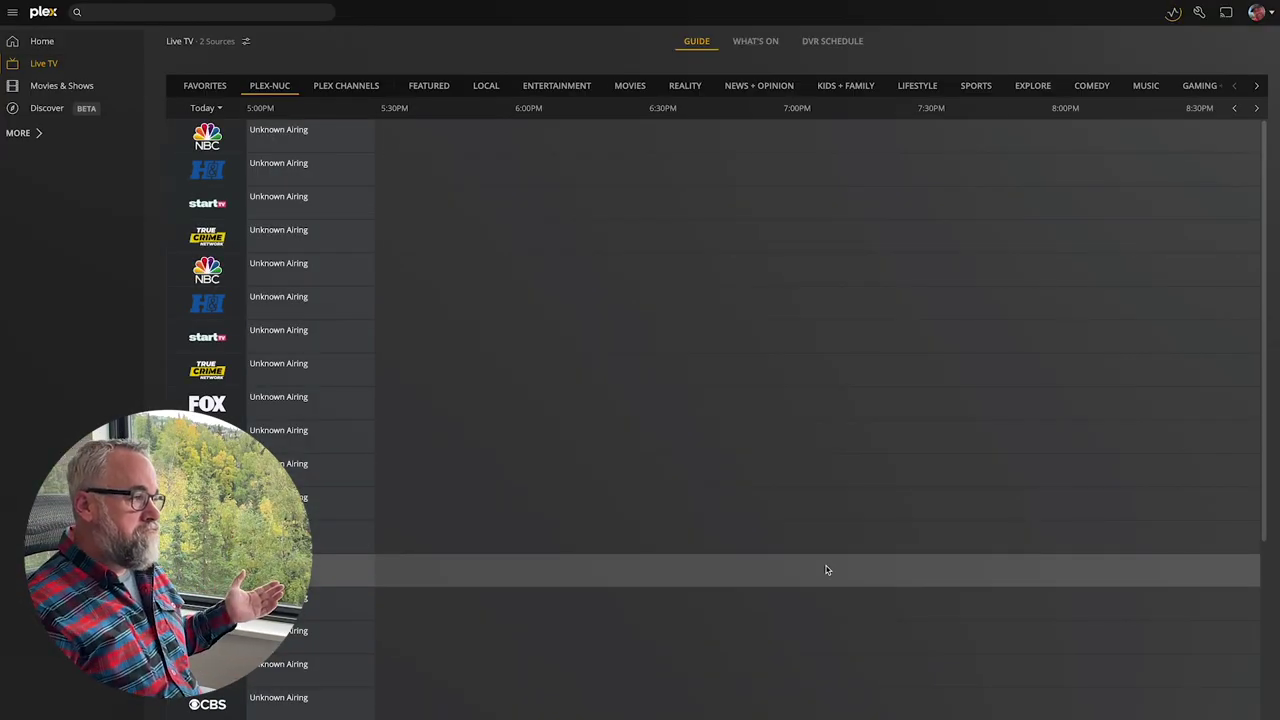
pyautogui.click(1173, 12)
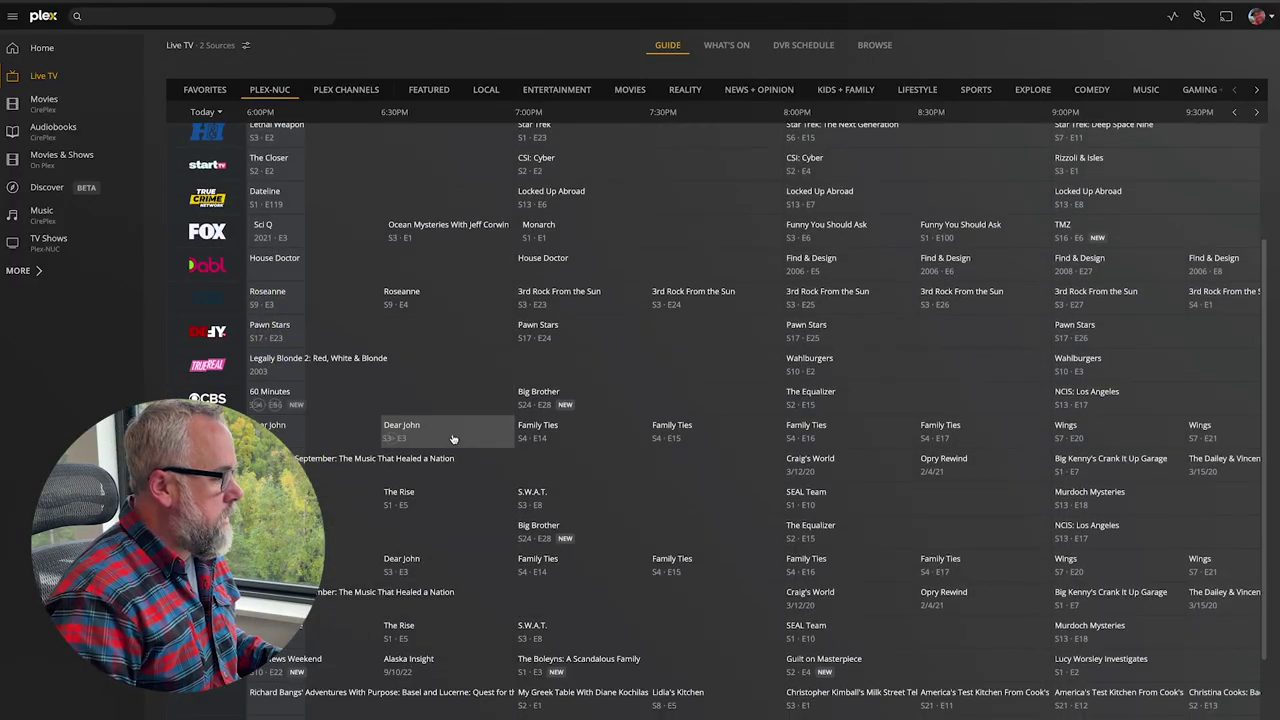
# Look through the Plex-NUC channel guide and show the details of the NFL Football airing on NBC.
pyautogui.scroll(-3, 452, 439)
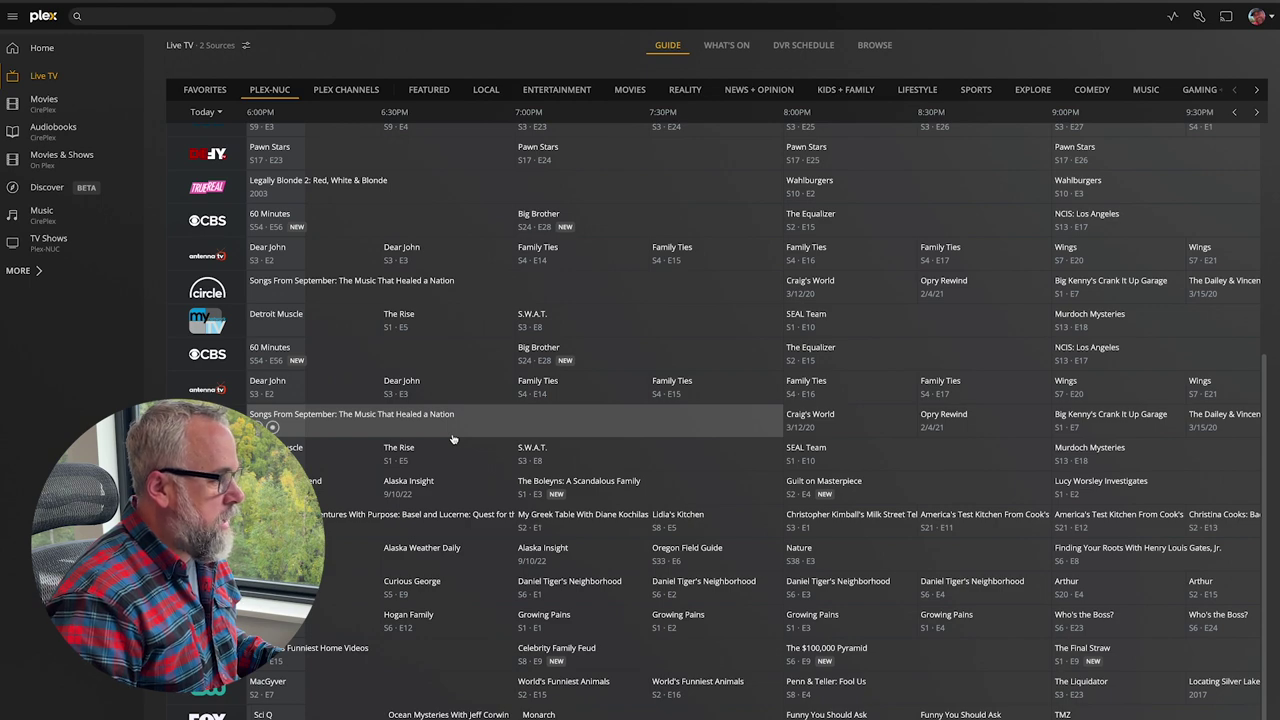
pyautogui.scroll(10, 452, 439)
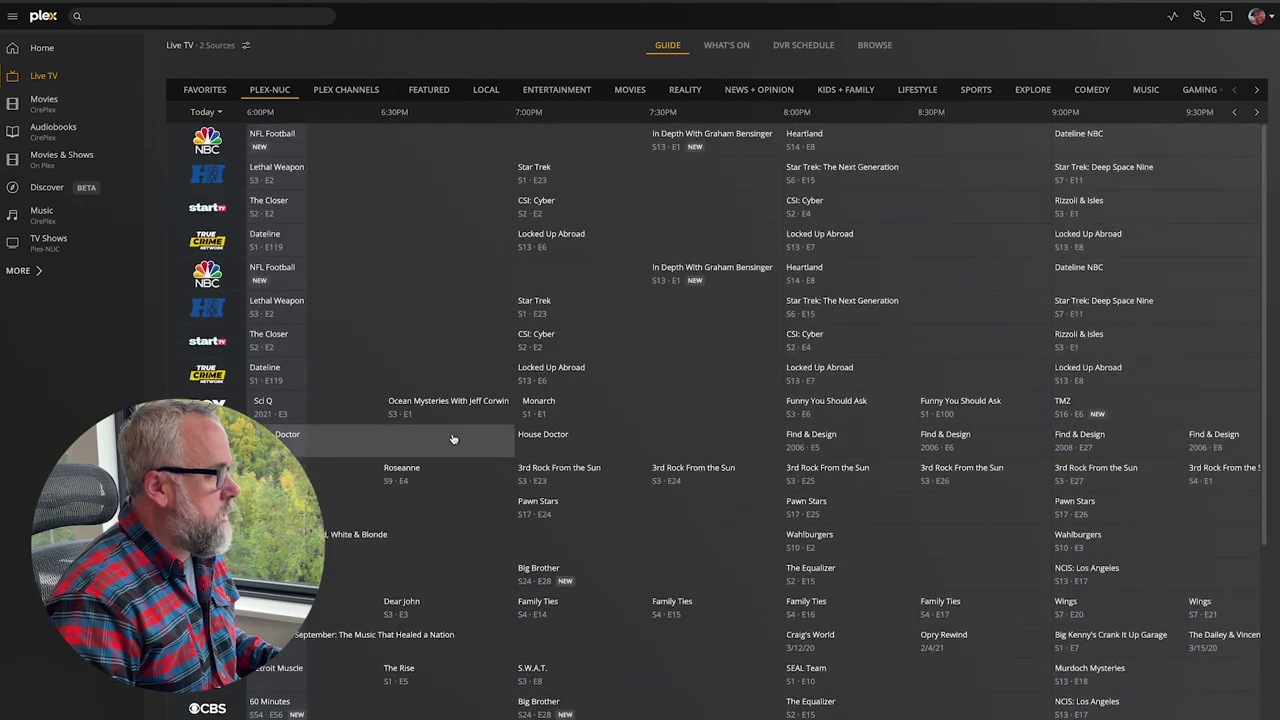
pyautogui.click(454, 149)
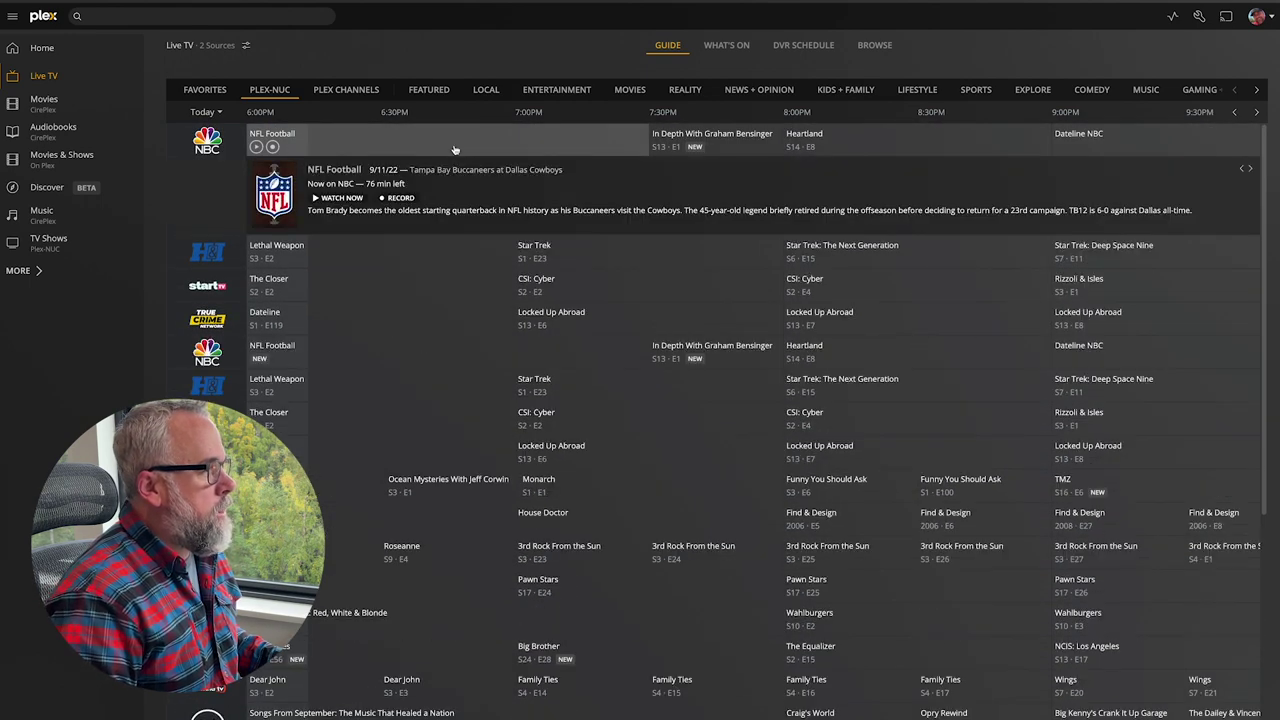
# View the airing details of Lethal Weapon and The Closer in the Plex-NUC guide, and return to the NFL Football details on NBC.
pyautogui.click(467, 247)
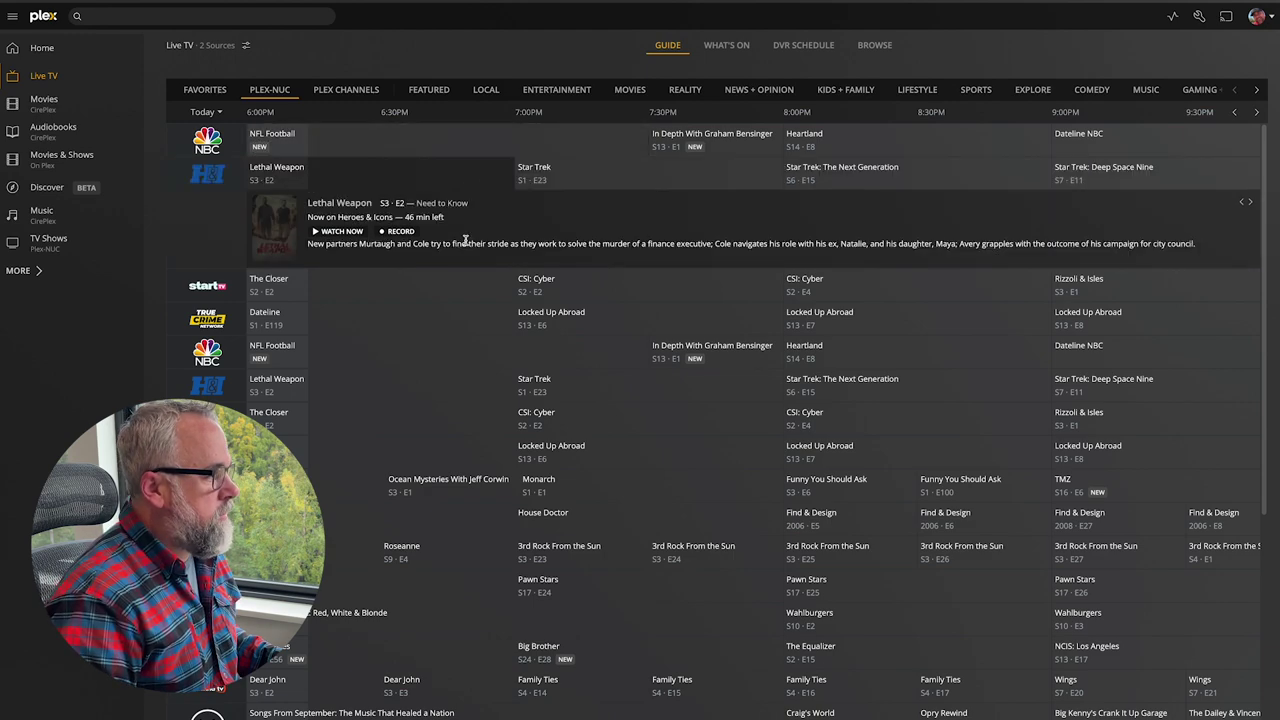
pyautogui.click(466, 292)
pyautogui.click(400, 140)
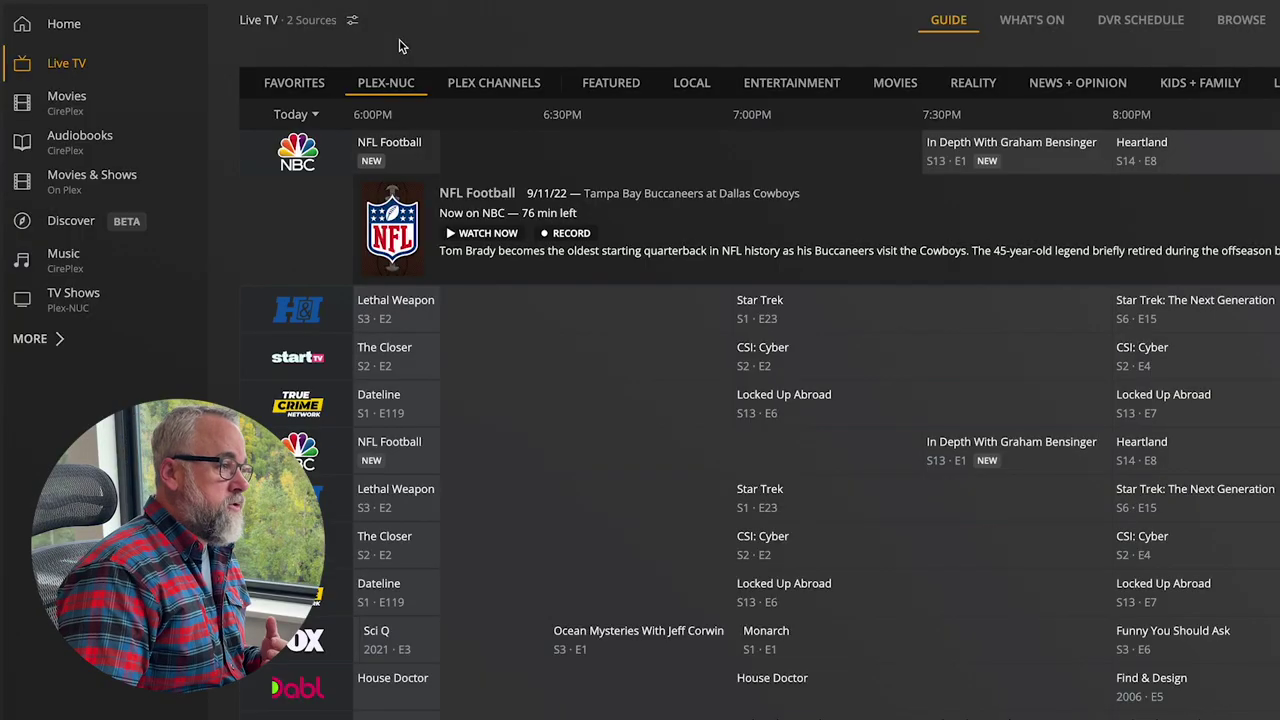
# Look through the Plex Channels lineup of streaming channels and view the guide of favorite channels.
pyautogui.click(540, 83)
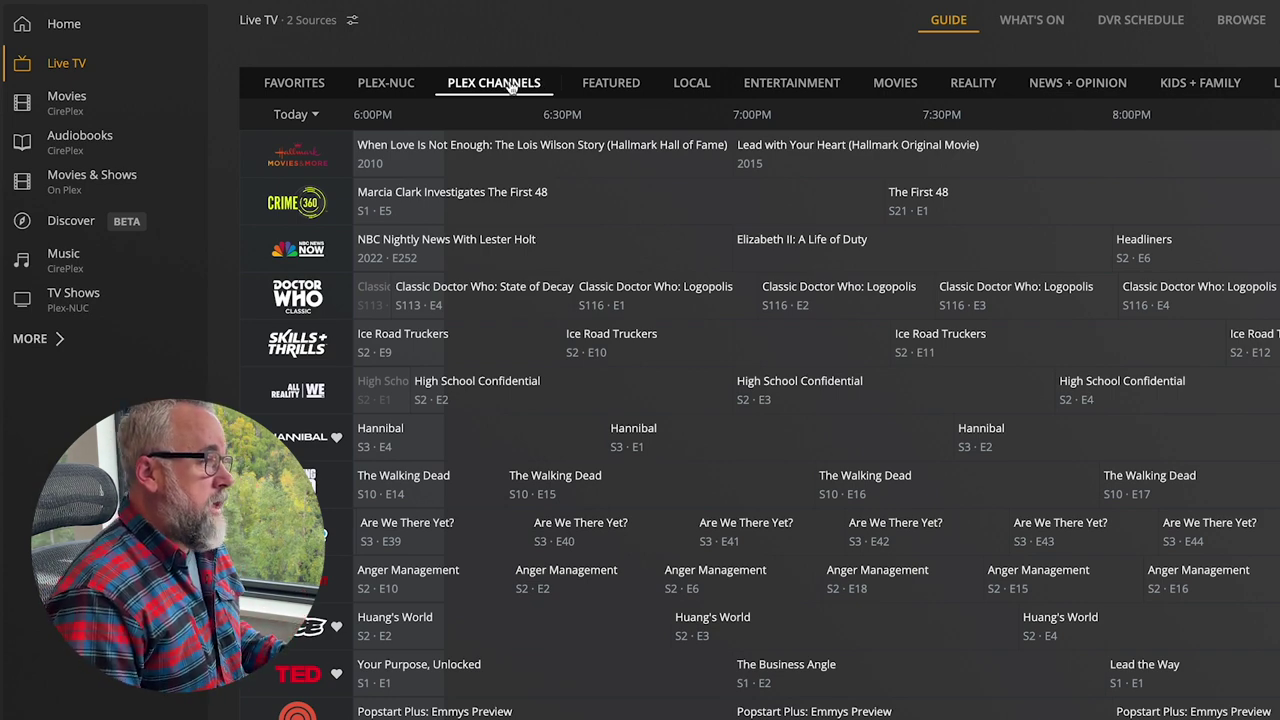
pyautogui.scroll(-5, 528, 253)
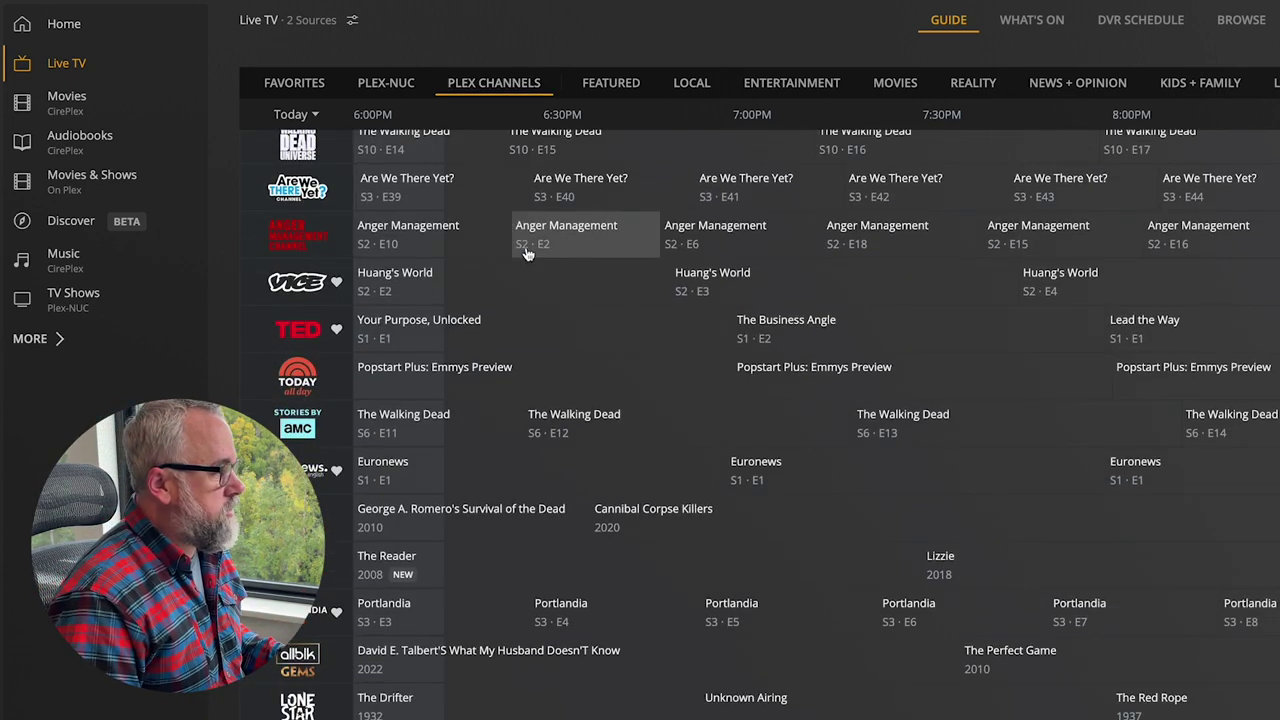
pyautogui.scroll(-10, 528, 253)
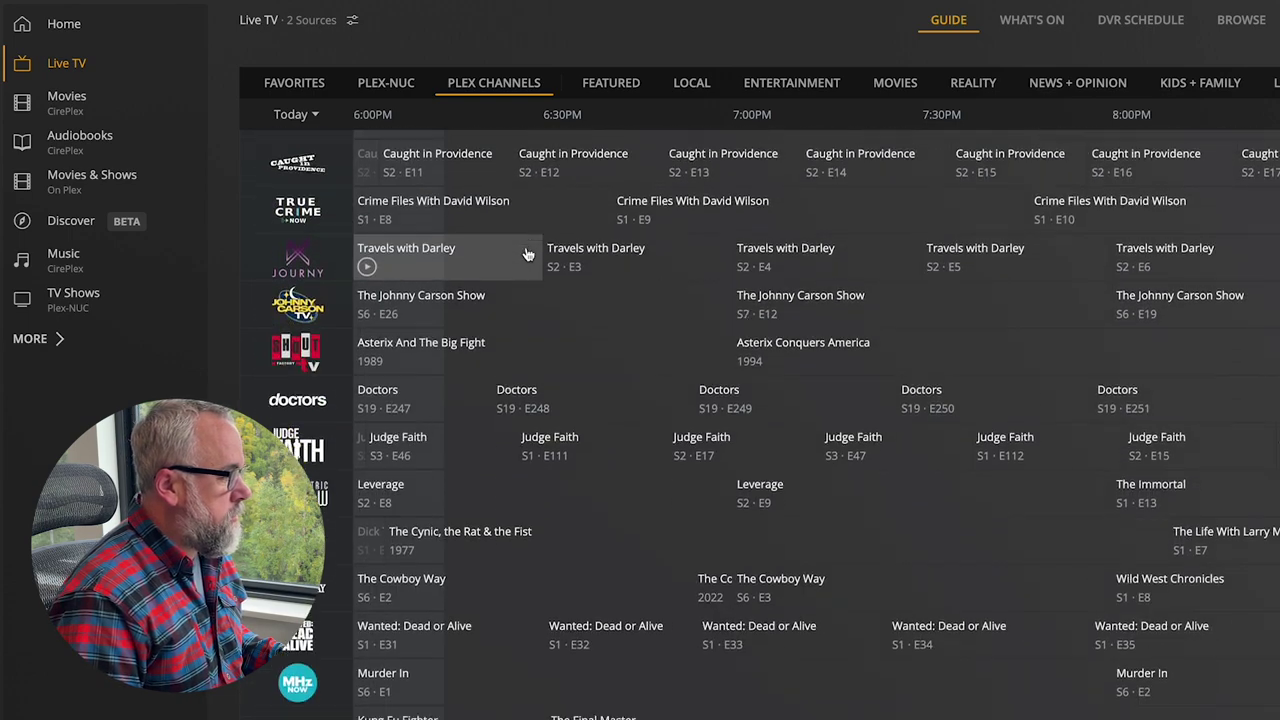
pyautogui.scroll(-8, 528, 253)
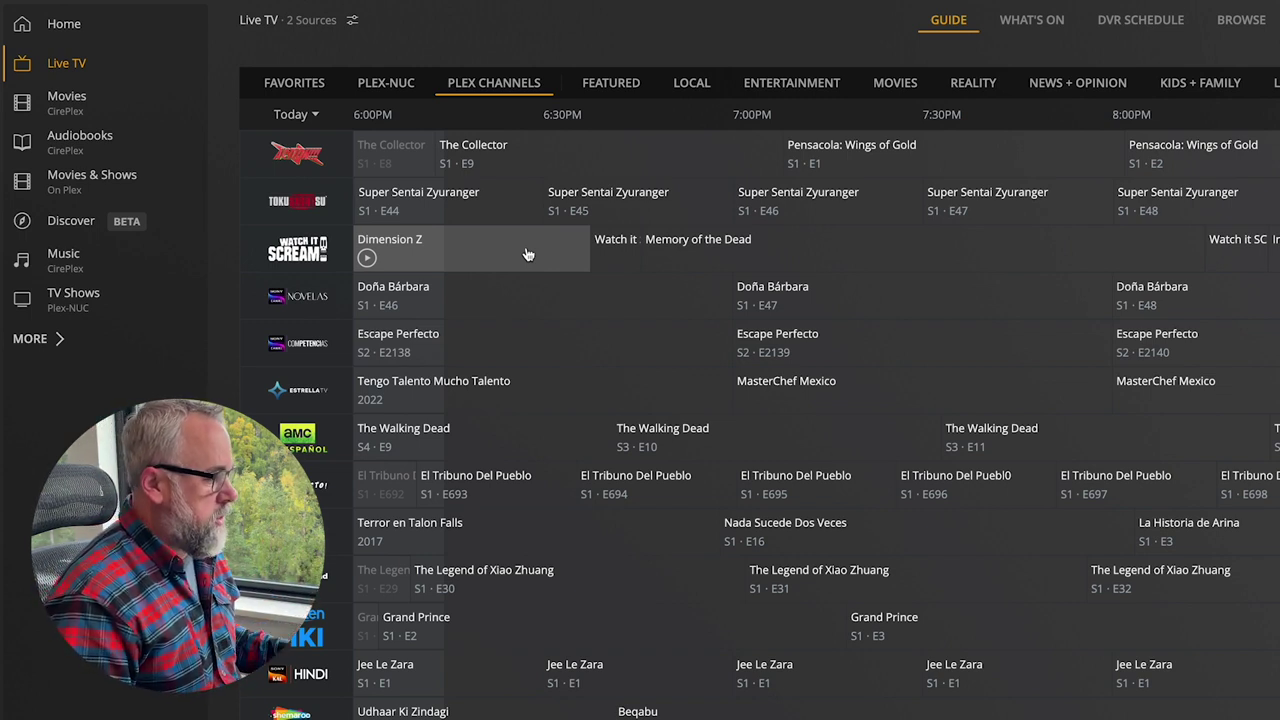
pyautogui.scroll(5, 528, 253)
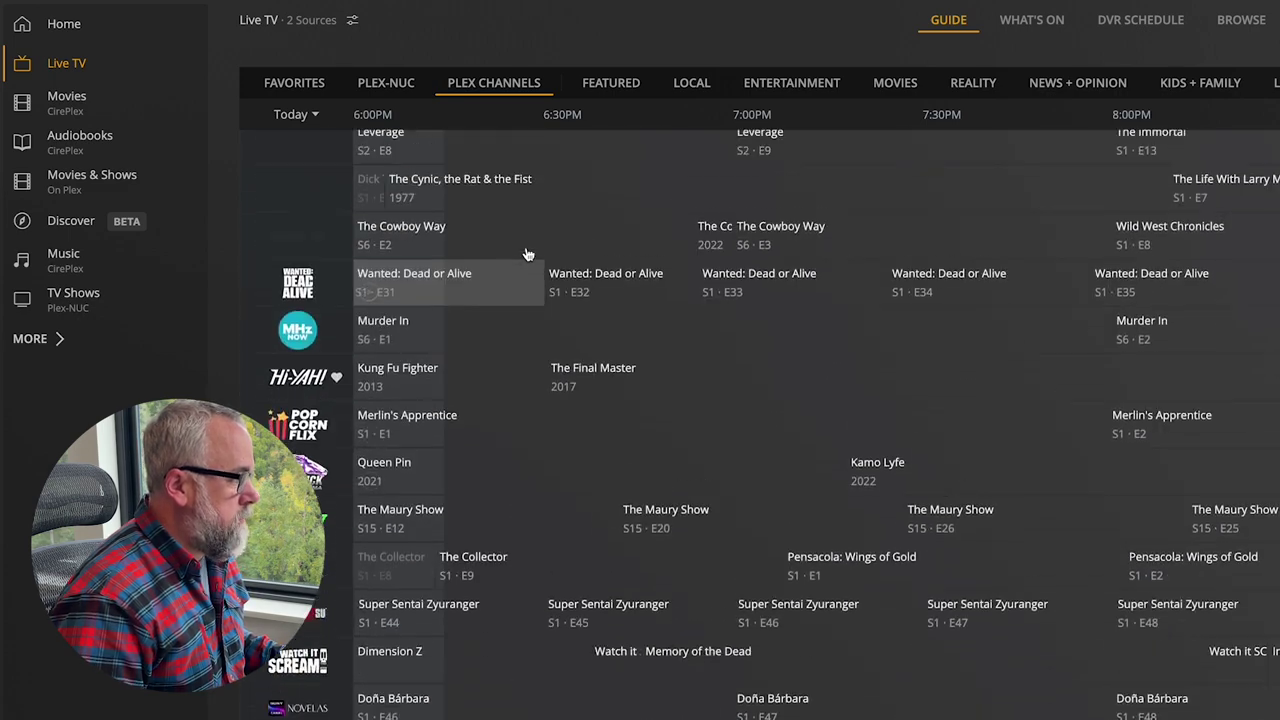
pyautogui.scroll(-13, 528, 254)
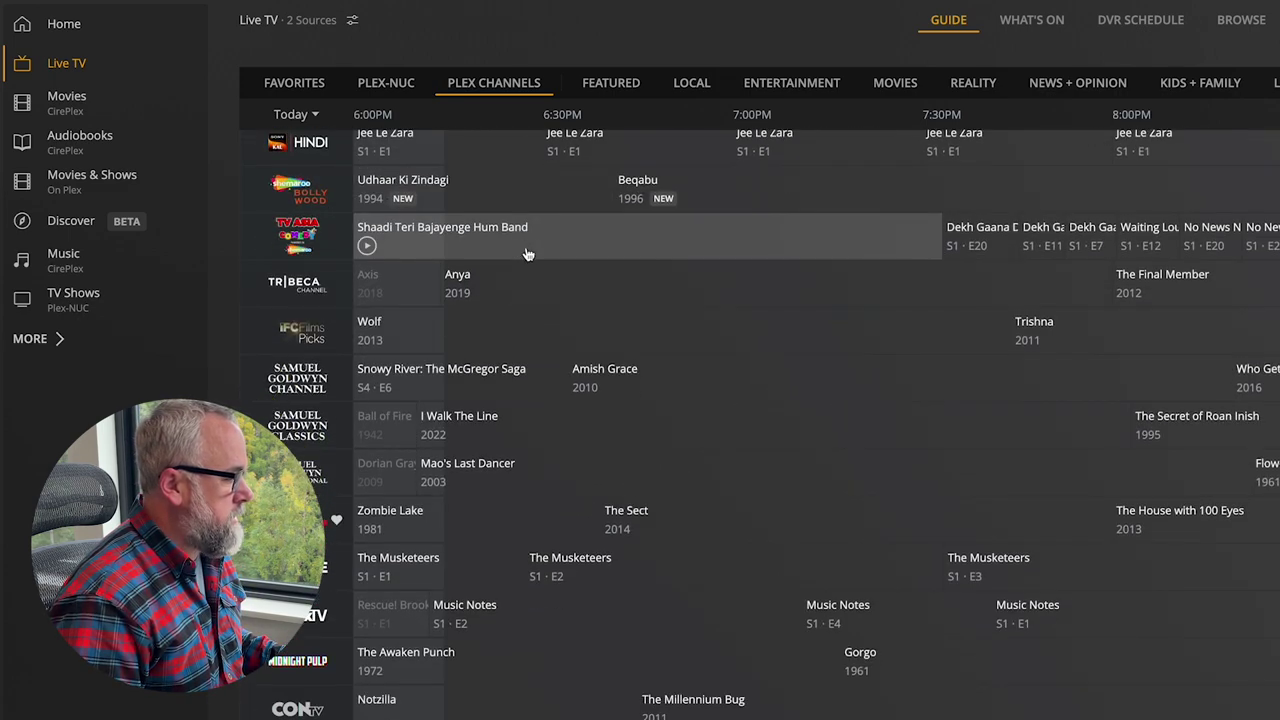
pyautogui.scroll(-4, 552, 343)
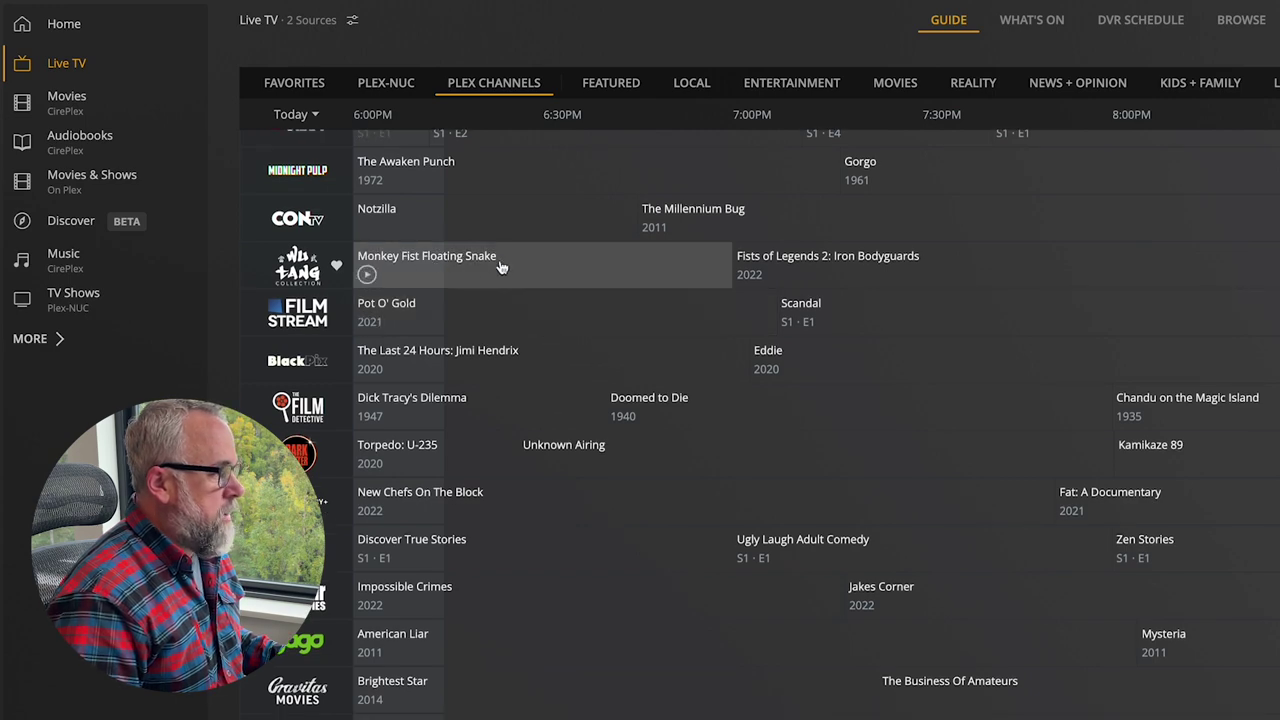
pyautogui.scroll(-5, 502, 267)
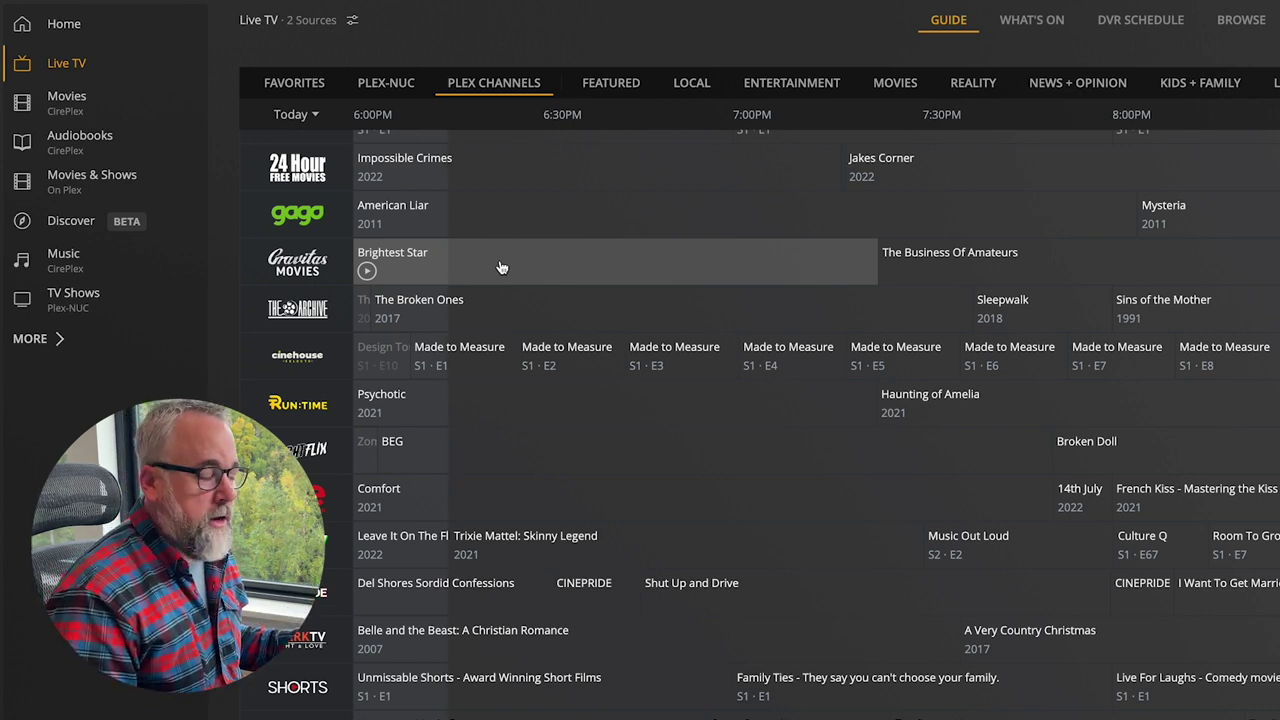
pyautogui.scroll(1, 501, 268)
pyautogui.click(294, 83)
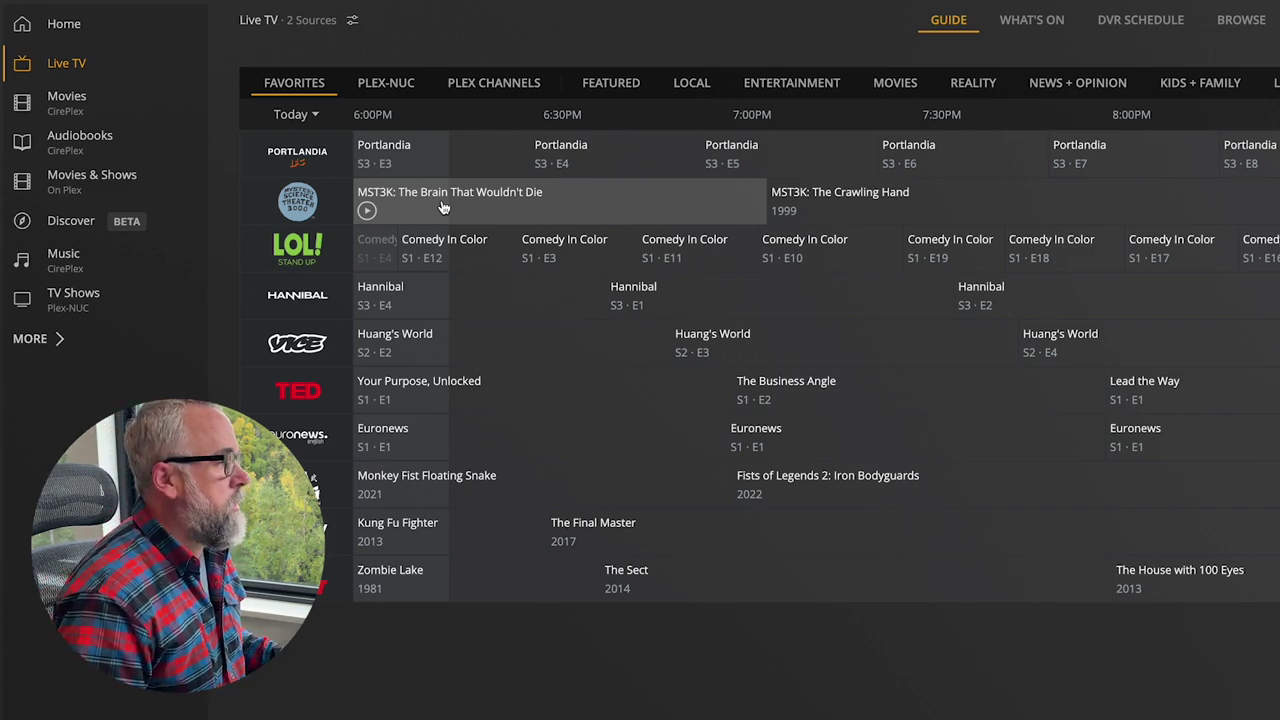
# Add NBC (2.1), Fox and CBS from the Plex-NUC guide to the favorites and show the favorites guide.
pyautogui.click(401, 86)
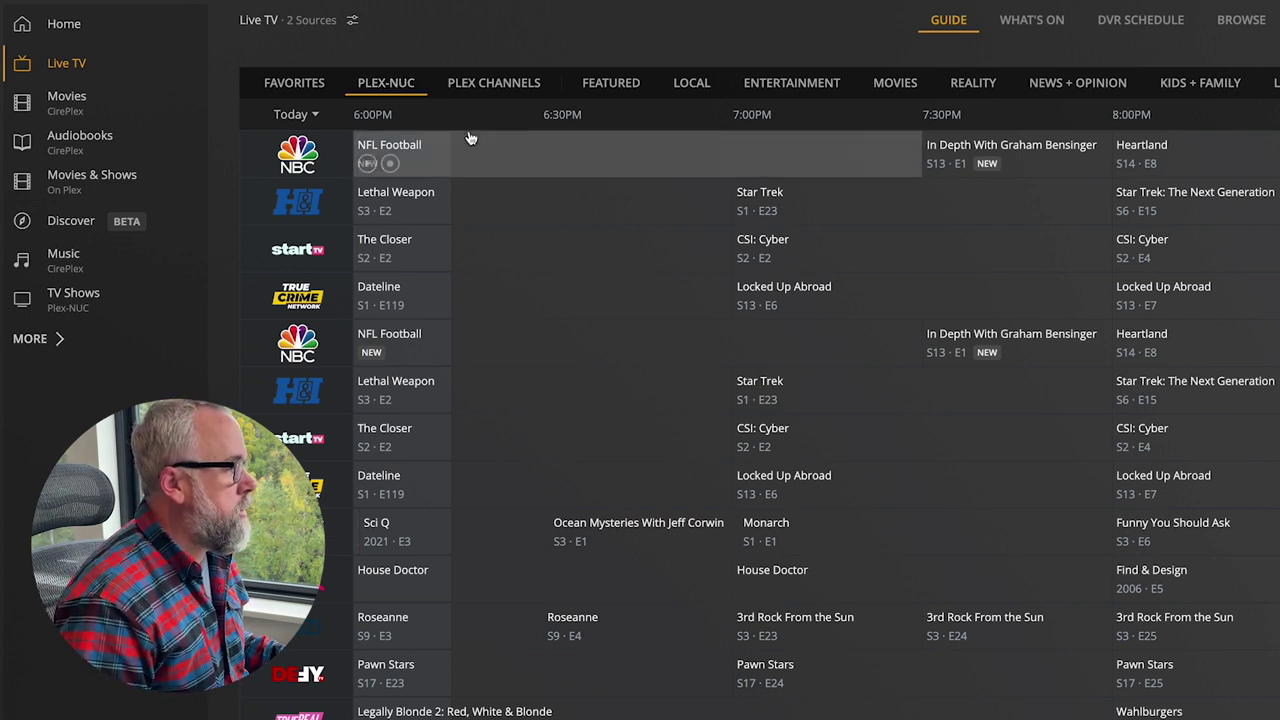
pyautogui.moveTo(312, 146)
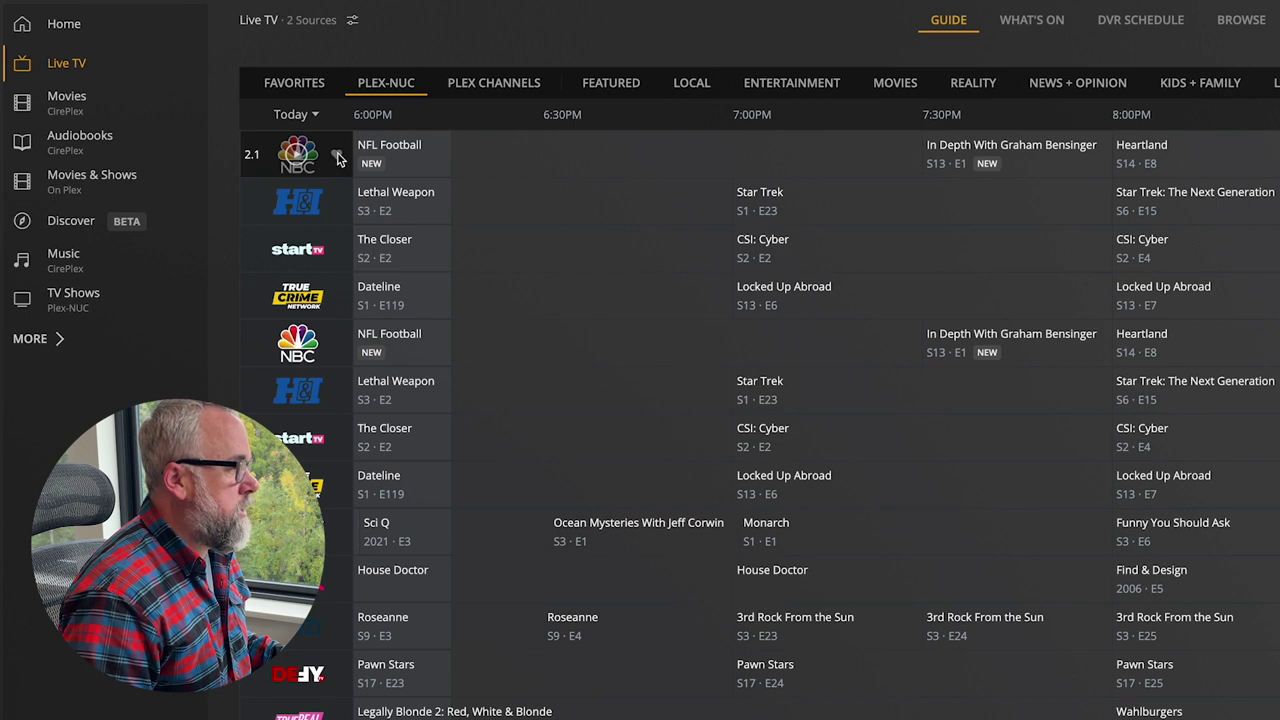
pyautogui.click(337, 157)
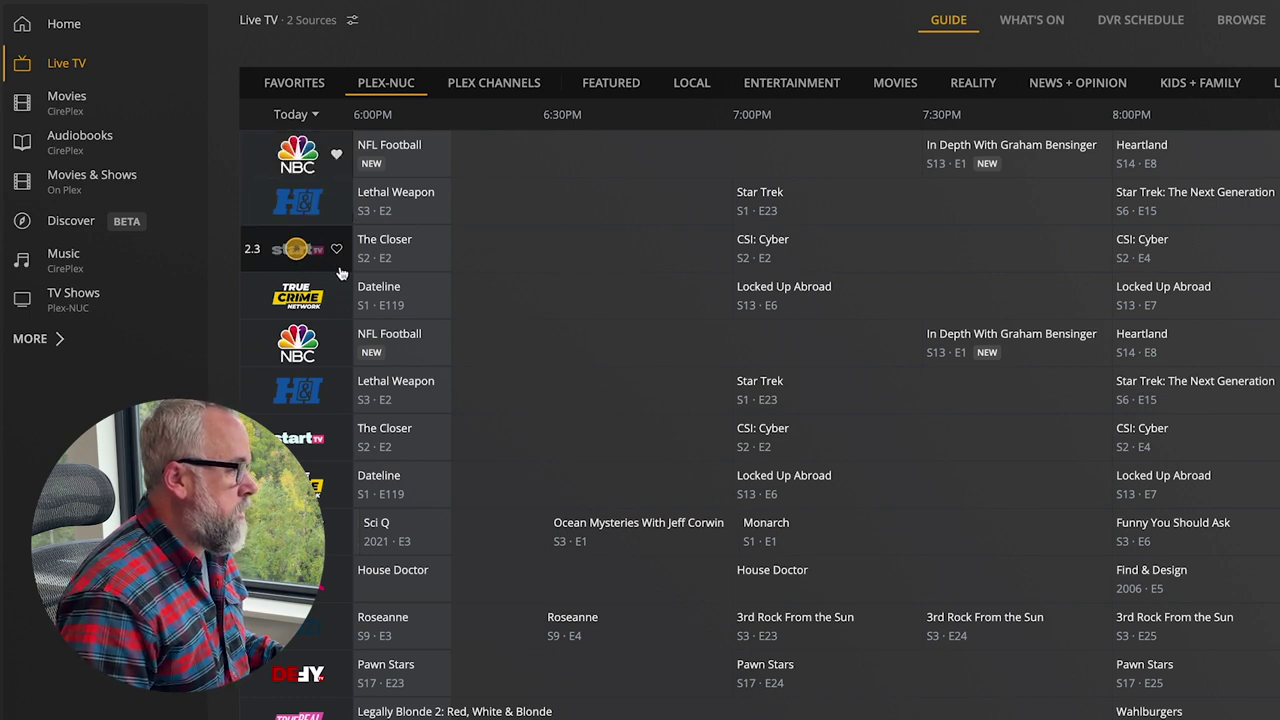
pyautogui.click(337, 532)
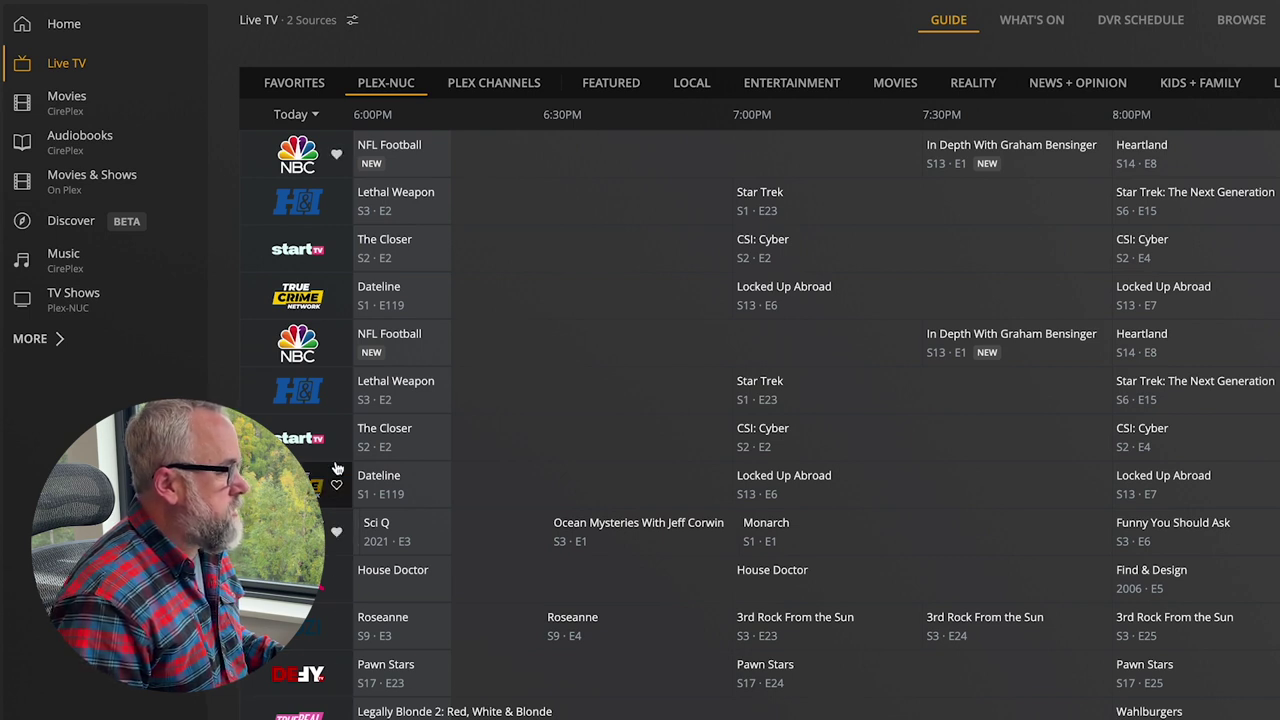
pyautogui.click(300, 86)
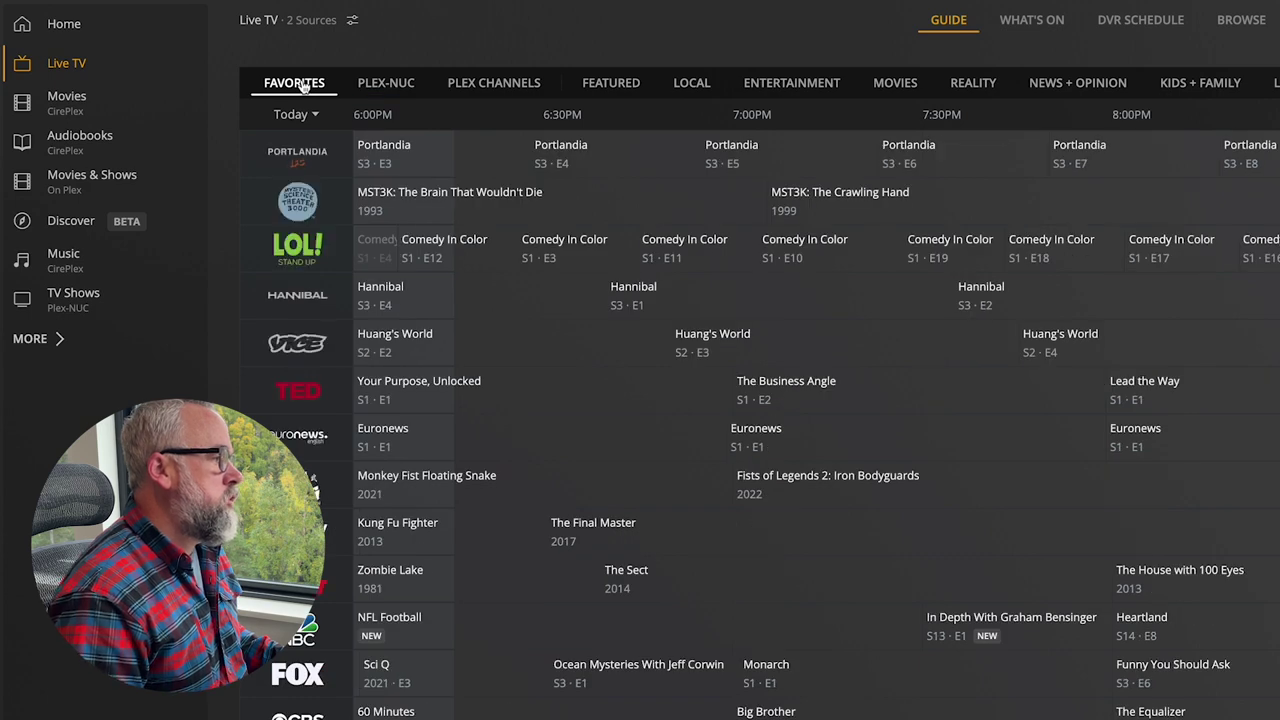
# Reorder the favorite channels so NBC, Fox Entertainment and CBS Television Network lead the list, and return to the guide.
pyautogui.click(338, 630)
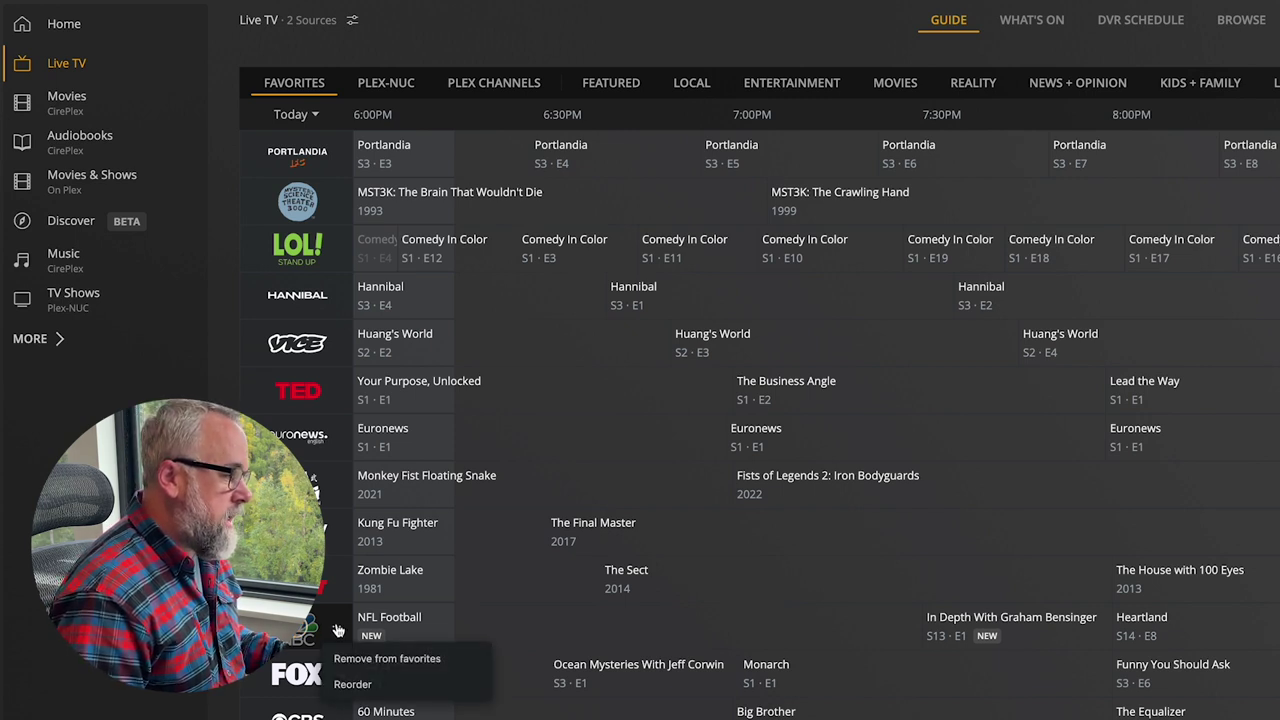
pyautogui.click(346, 682)
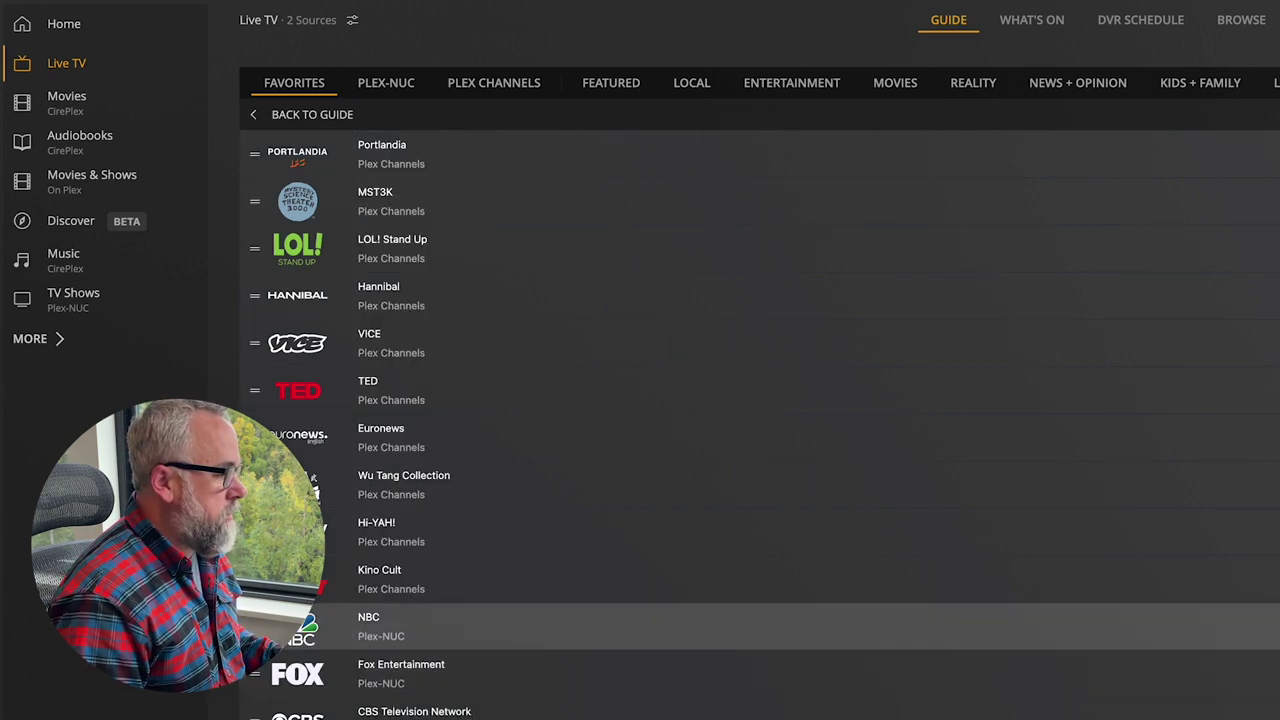
pyautogui.moveTo(255, 627); pyautogui.dragTo(255, 154)
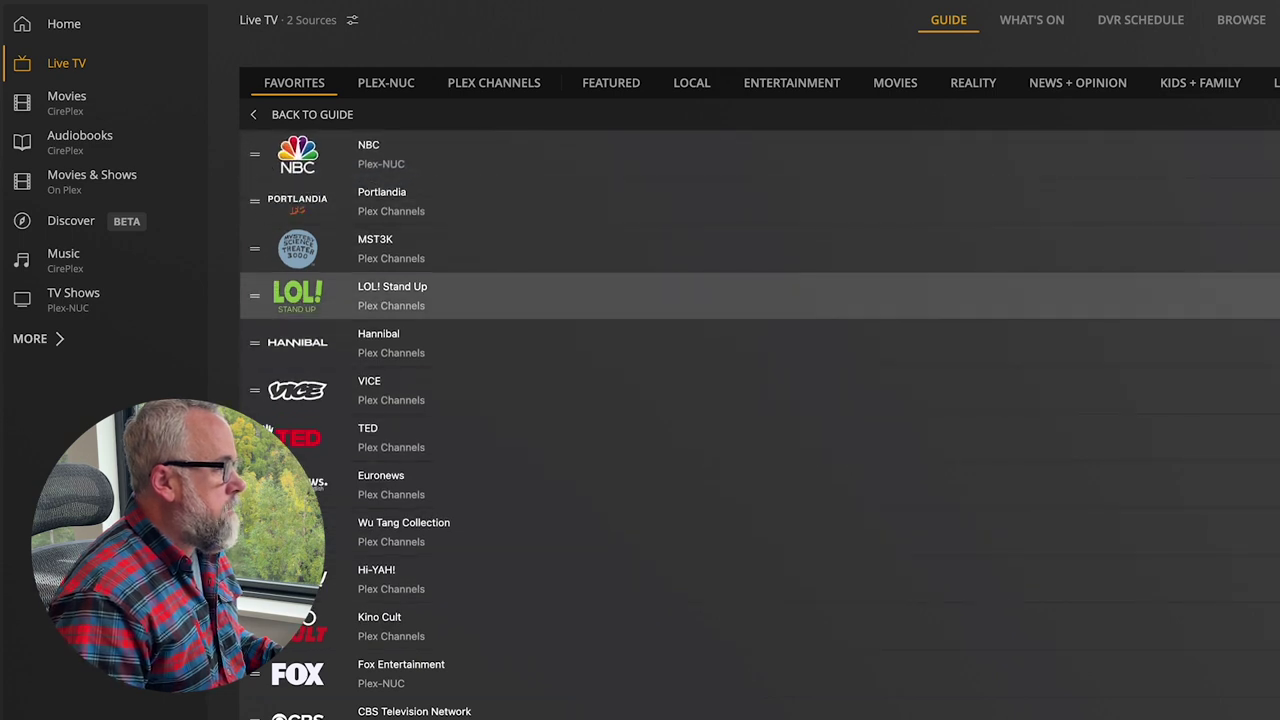
pyautogui.moveTo(255, 674); pyautogui.dragTo(255, 201)
pyautogui.moveTo(255, 714); pyautogui.dragTo(261, 240)
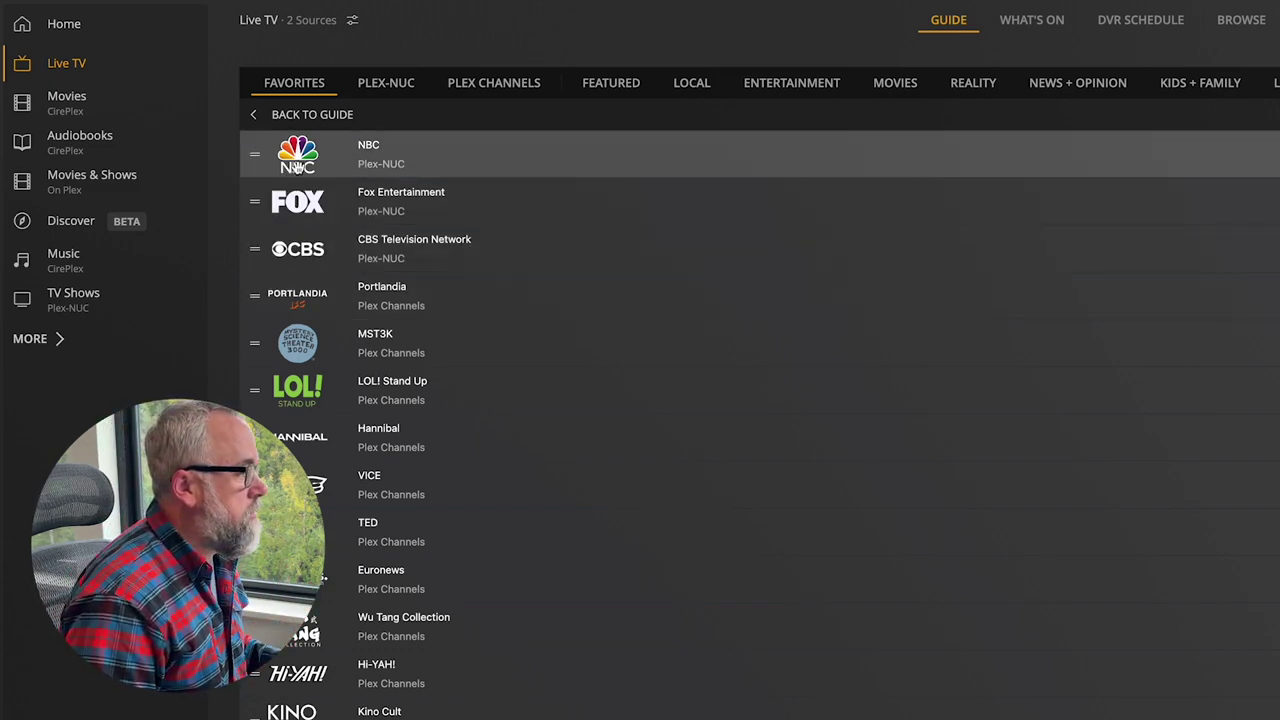
pyautogui.click(260, 116)
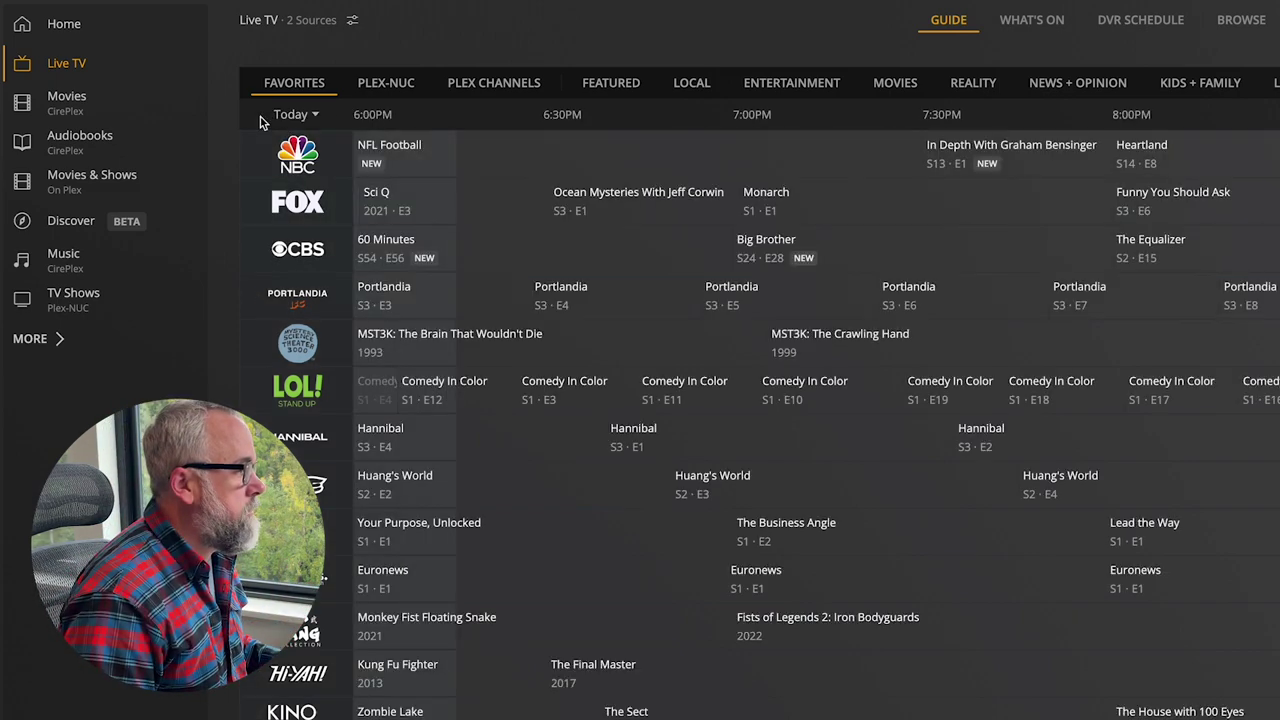
# Open the record options for the current NFL Football airing on NBC in the Plex-NUC guide and choose All NFL Football Events.
pyautogui.click(393, 87)
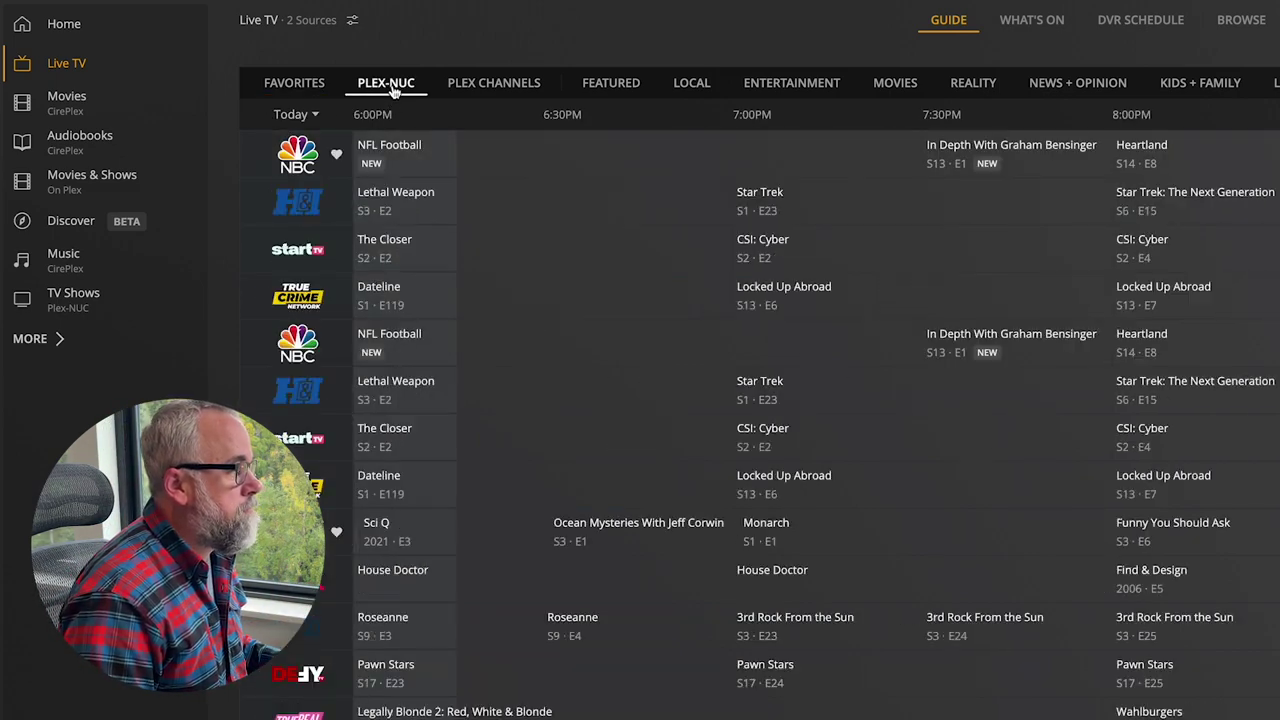
pyautogui.click(535, 162)
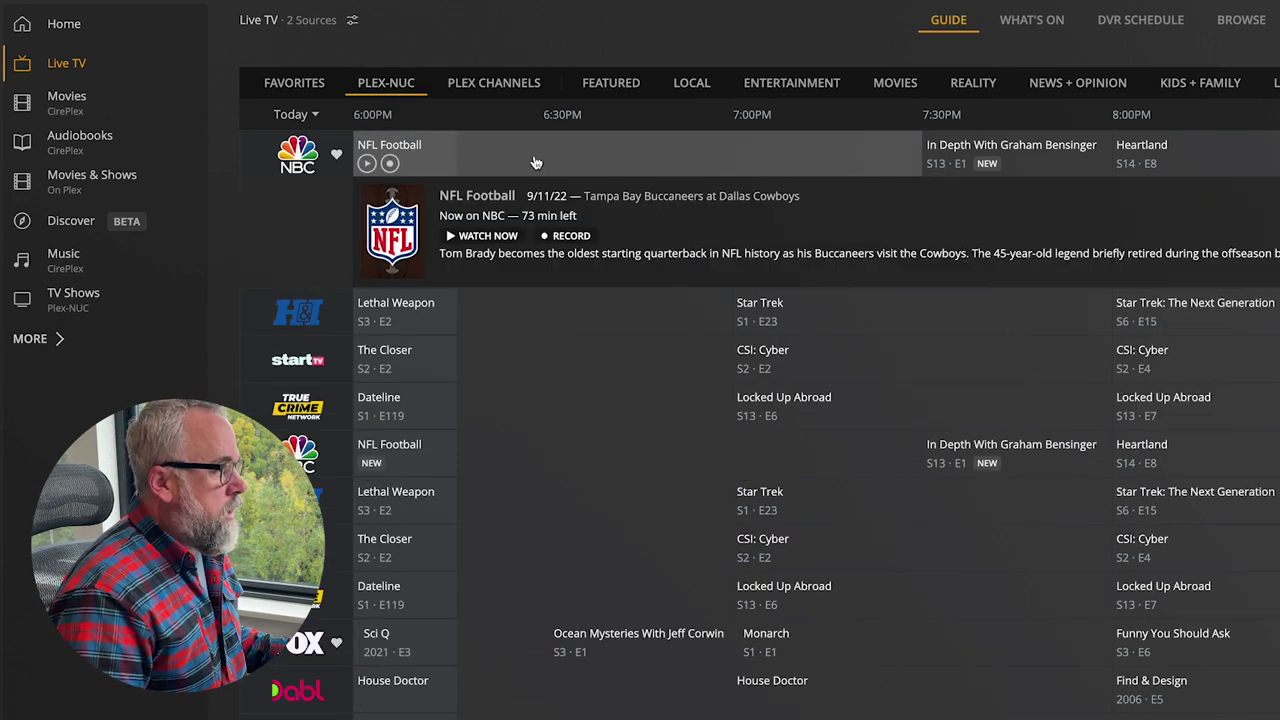
pyautogui.click(571, 237)
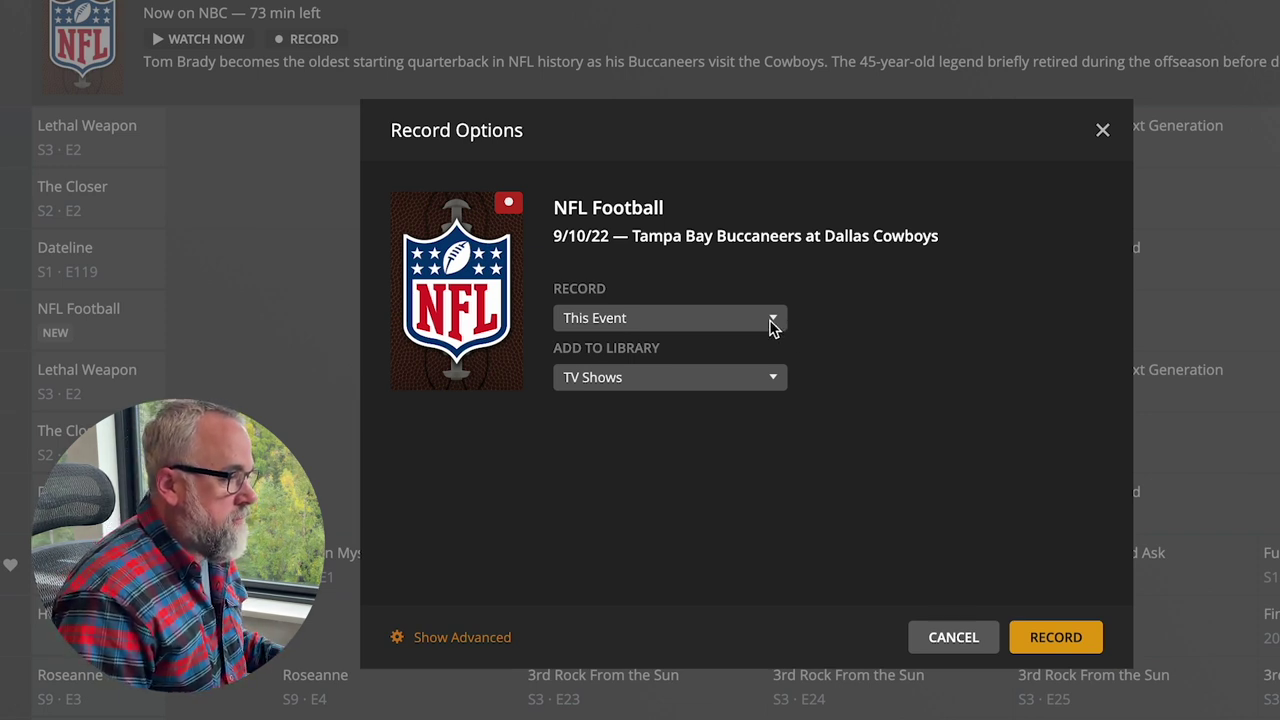
pyautogui.click(772, 325)
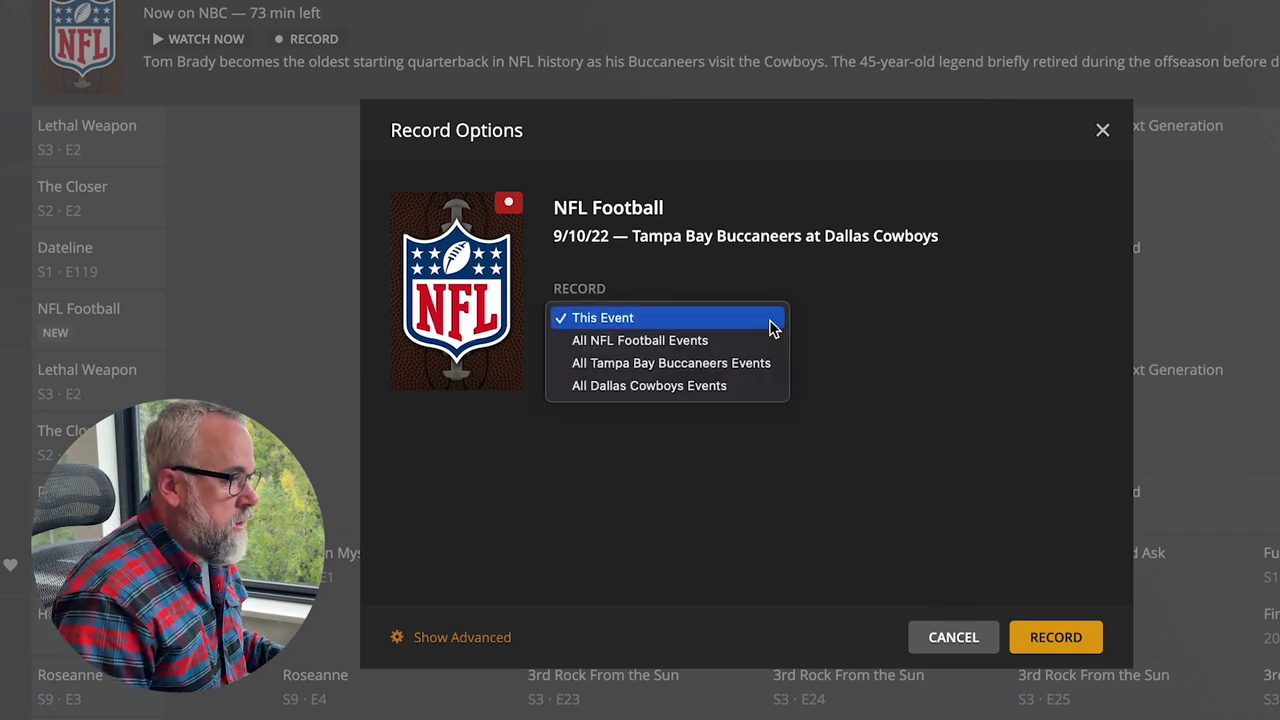
pyautogui.click(706, 342)
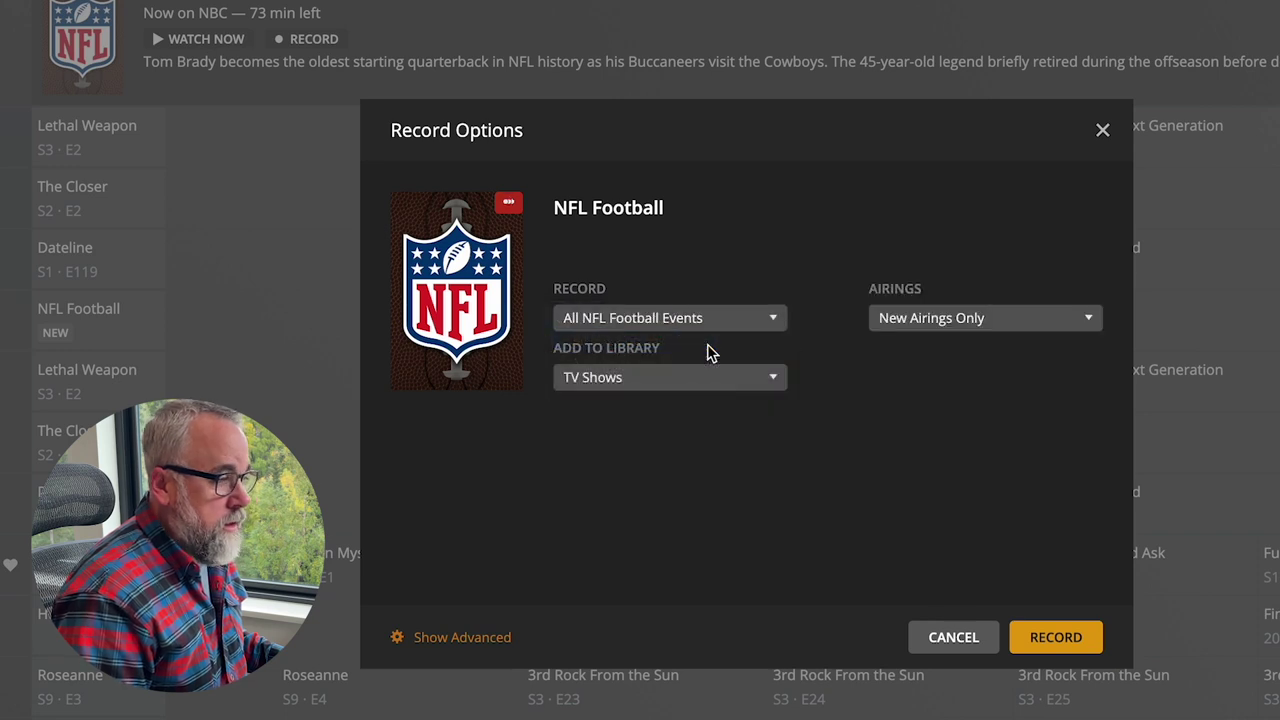
# Review the choices for recorded events, airings and target library, keeping All NFL Football Events, New Airings Only and TV Shows.
pyautogui.click(726, 318)
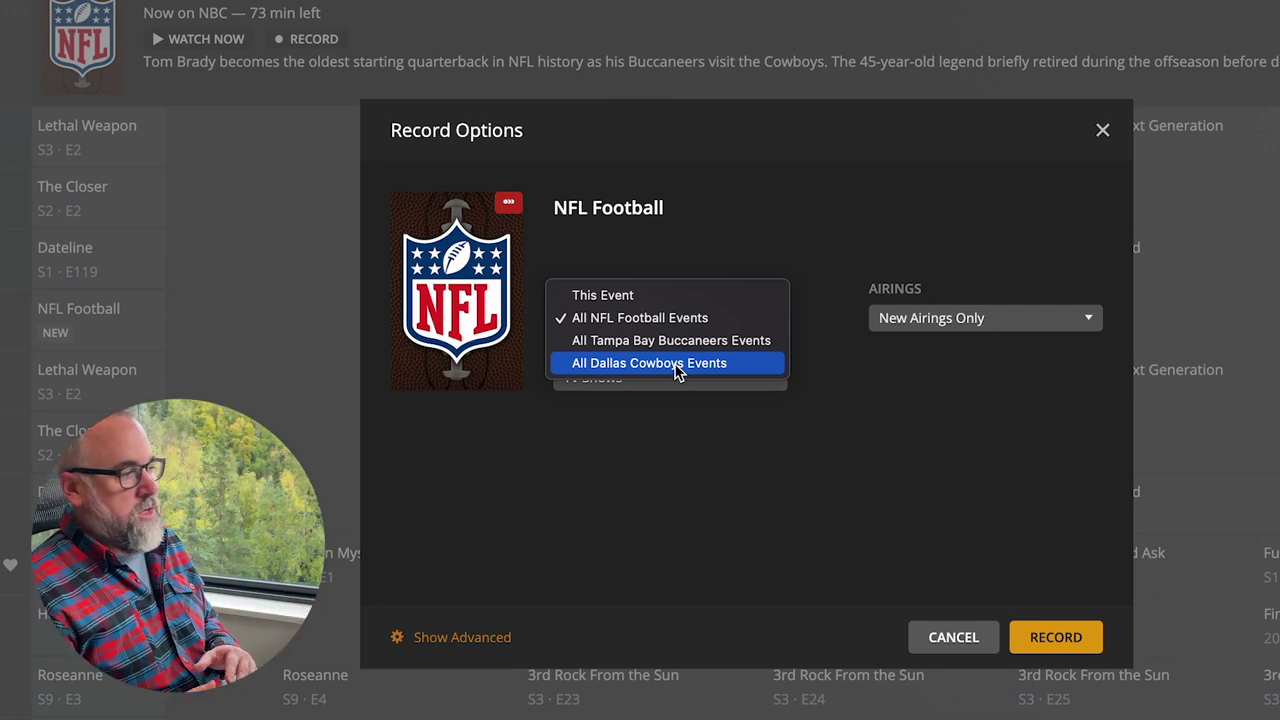
pyautogui.click(838, 207)
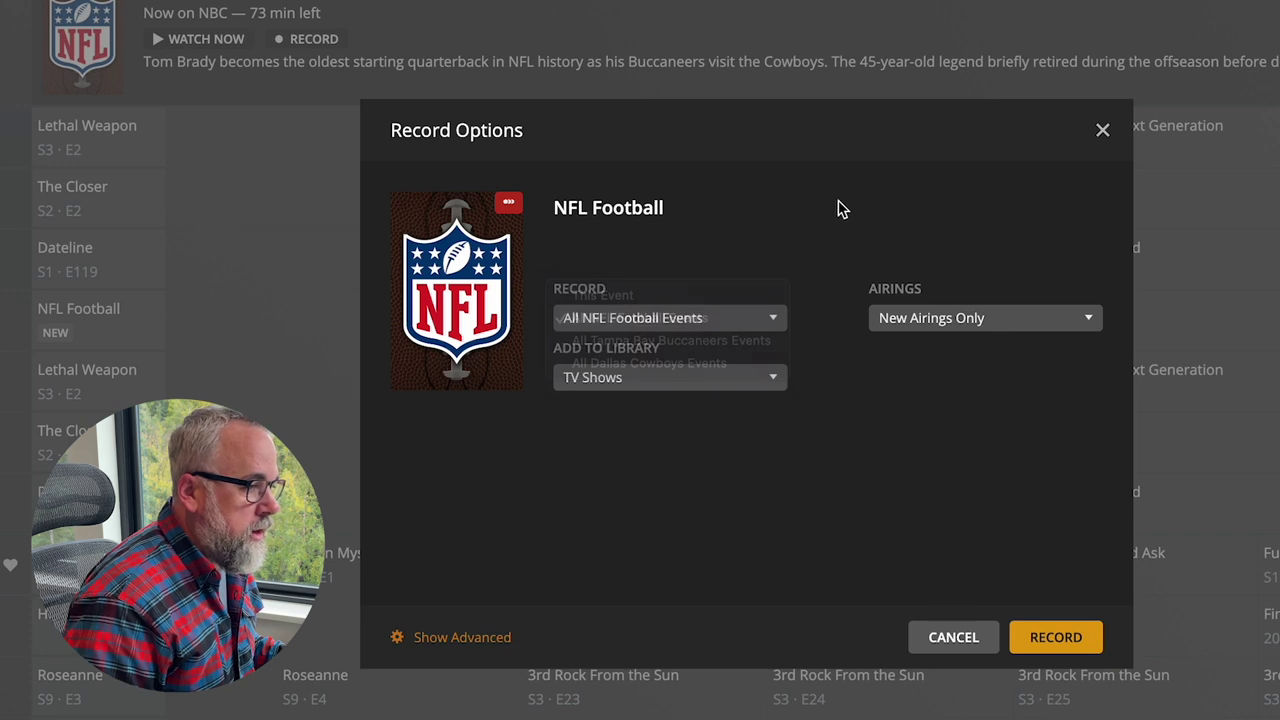
pyautogui.click(1040, 328)
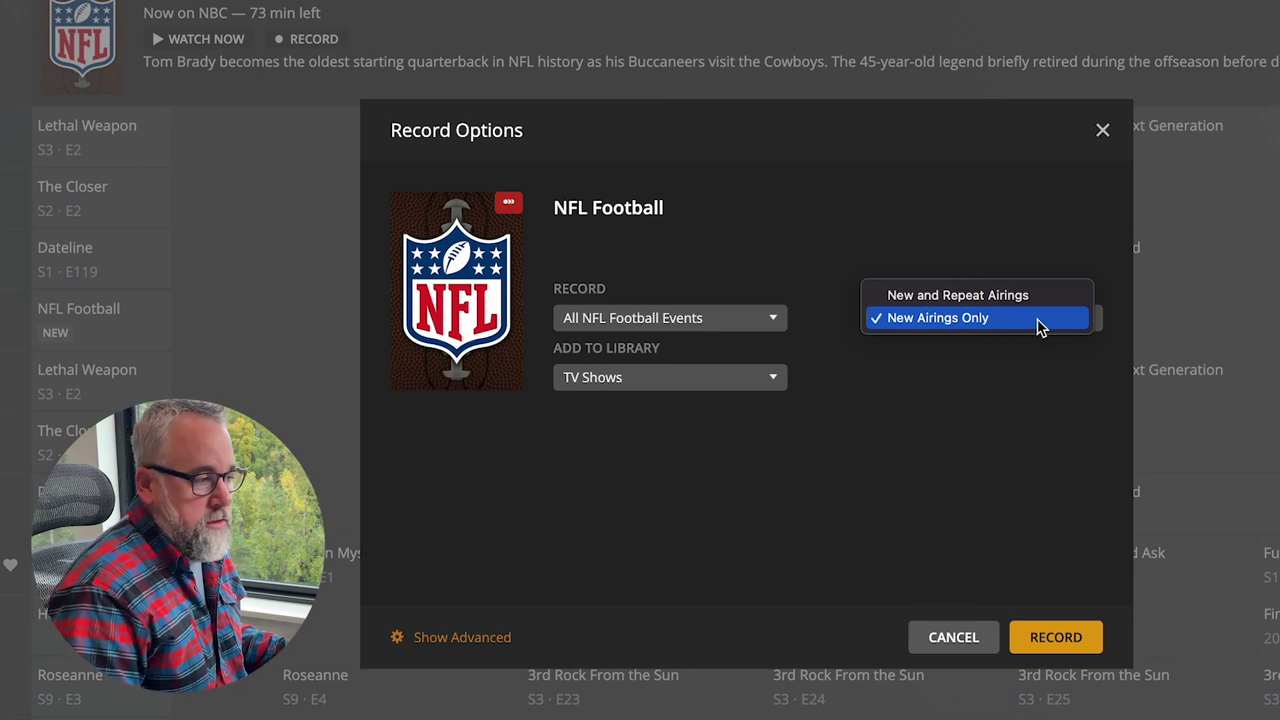
pyautogui.click(1038, 333)
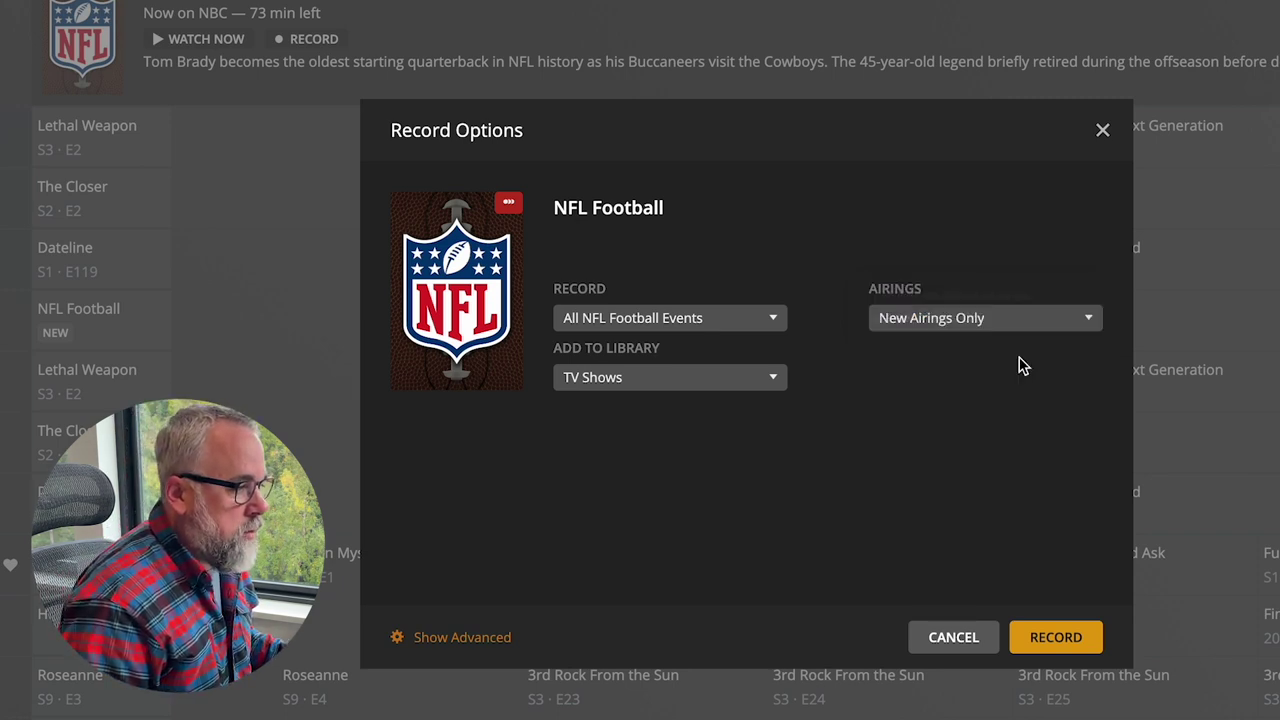
pyautogui.click(733, 386)
pyautogui.click(749, 382)
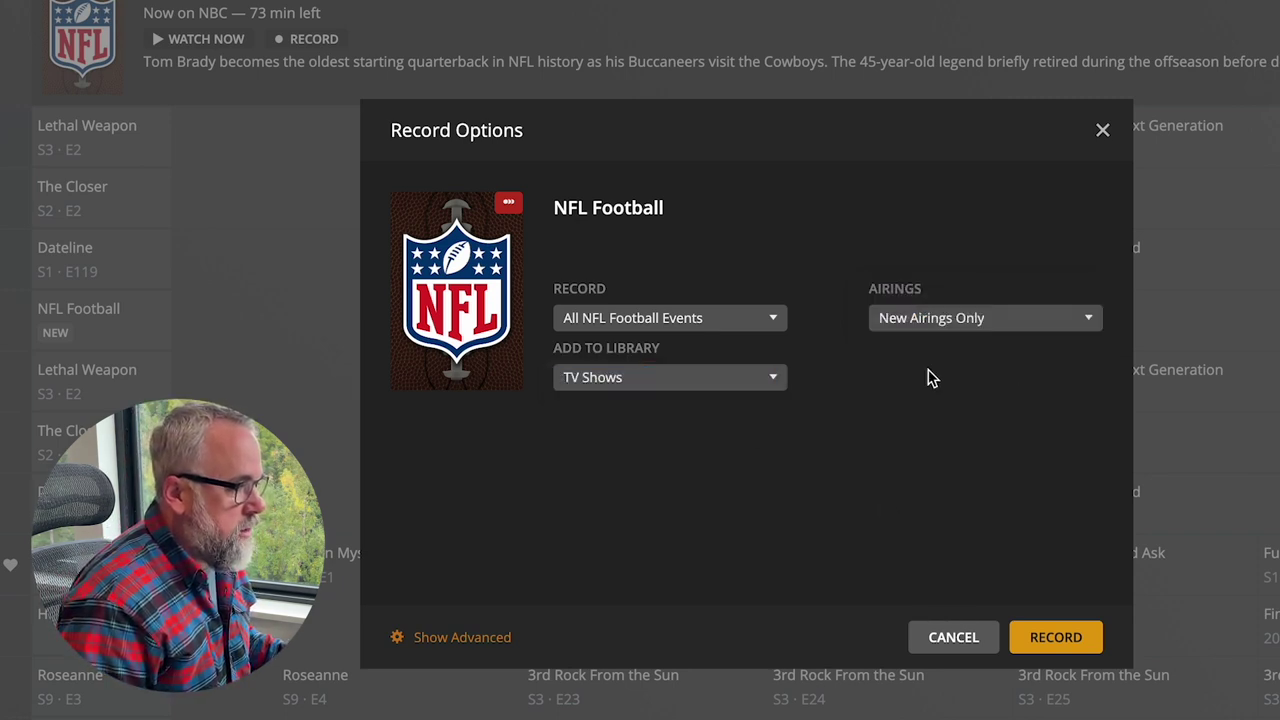
# Show the advanced record options for NFL Football, set the resolution to HD only and view the recording padding settings.
pyautogui.click(461, 640)
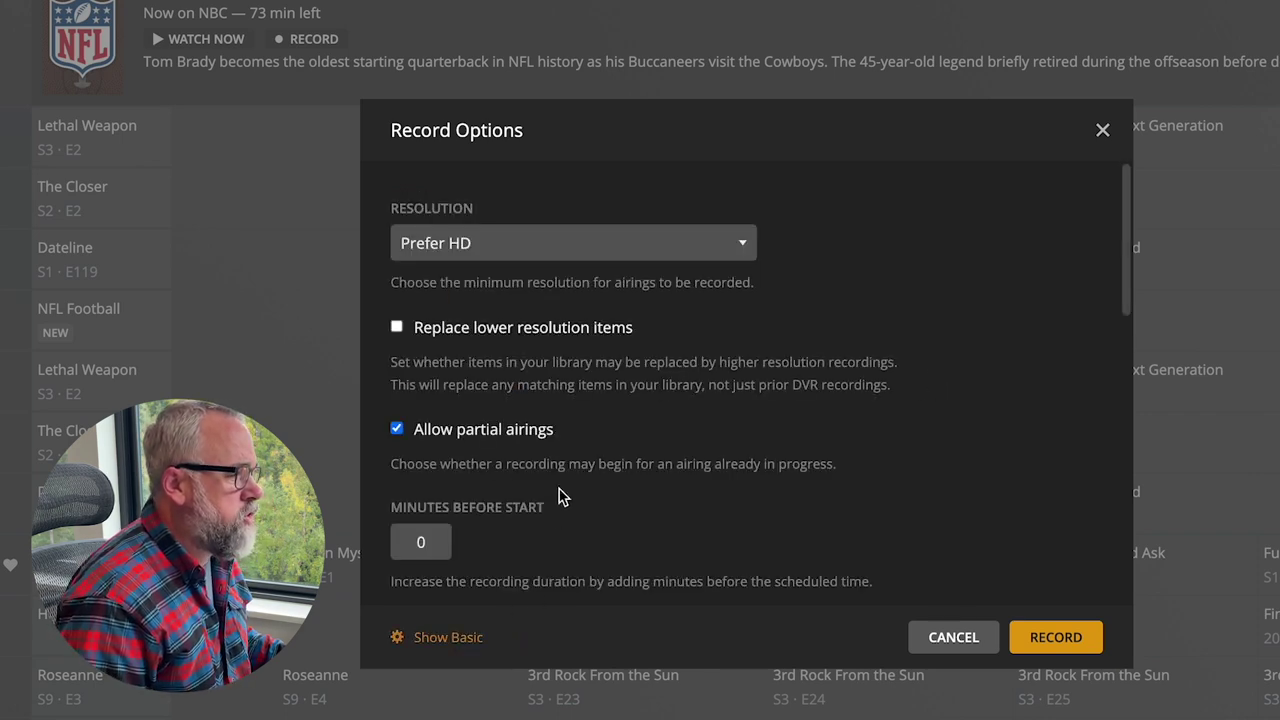
pyautogui.click(601, 245)
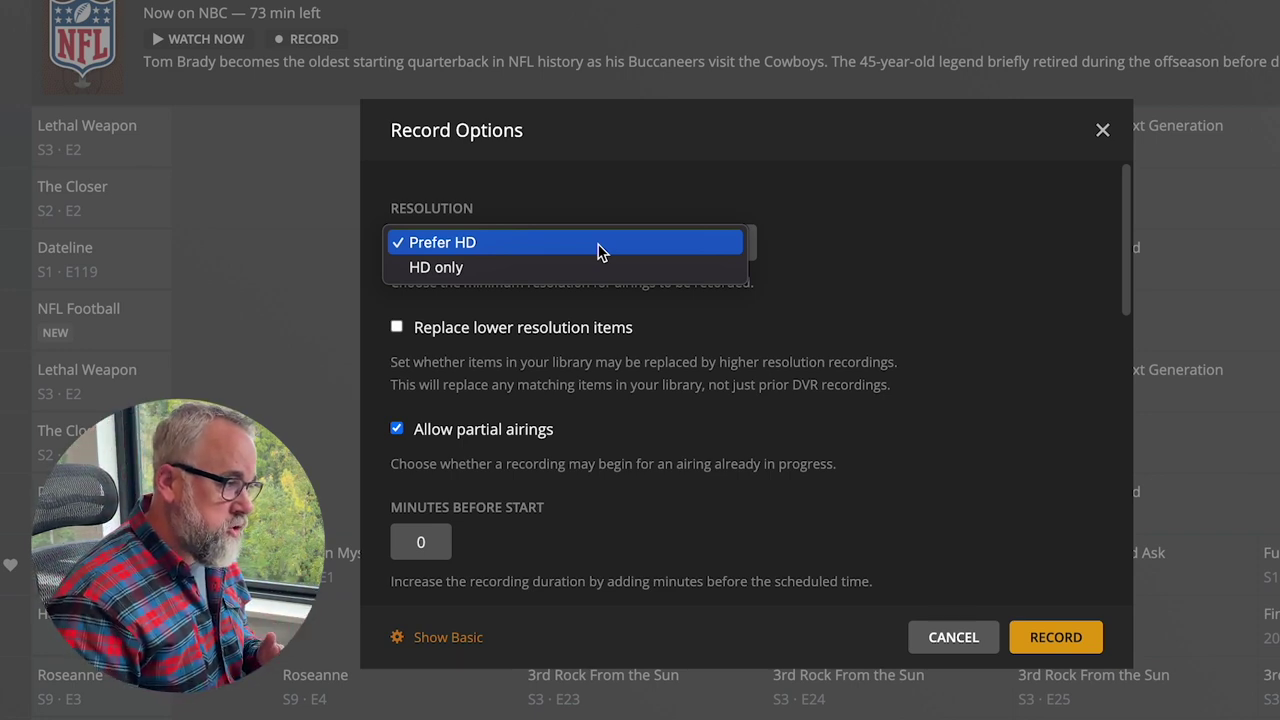
pyautogui.click(527, 268)
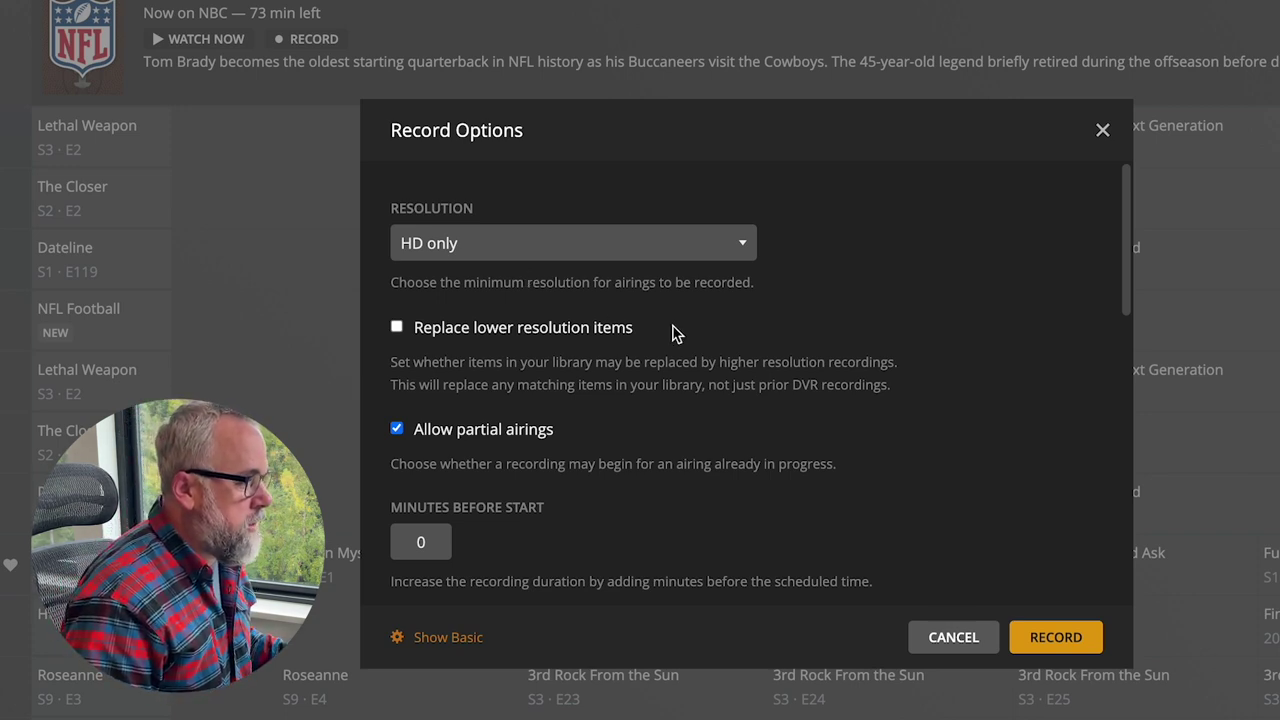
pyautogui.scroll(-1, 672, 333)
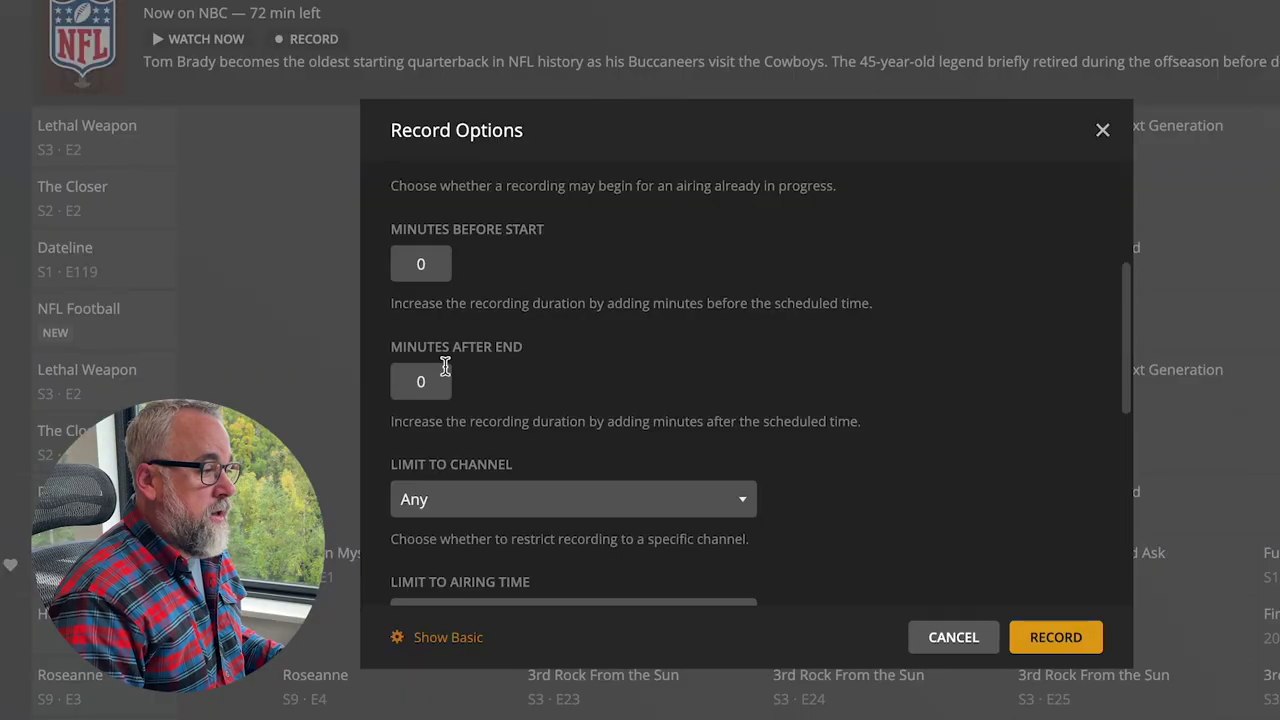
# Extend the NFL Football recording by 30 minutes after the end and review the channel and airing-time limits, keeping both at Any.
pyautogui.click(441, 389)
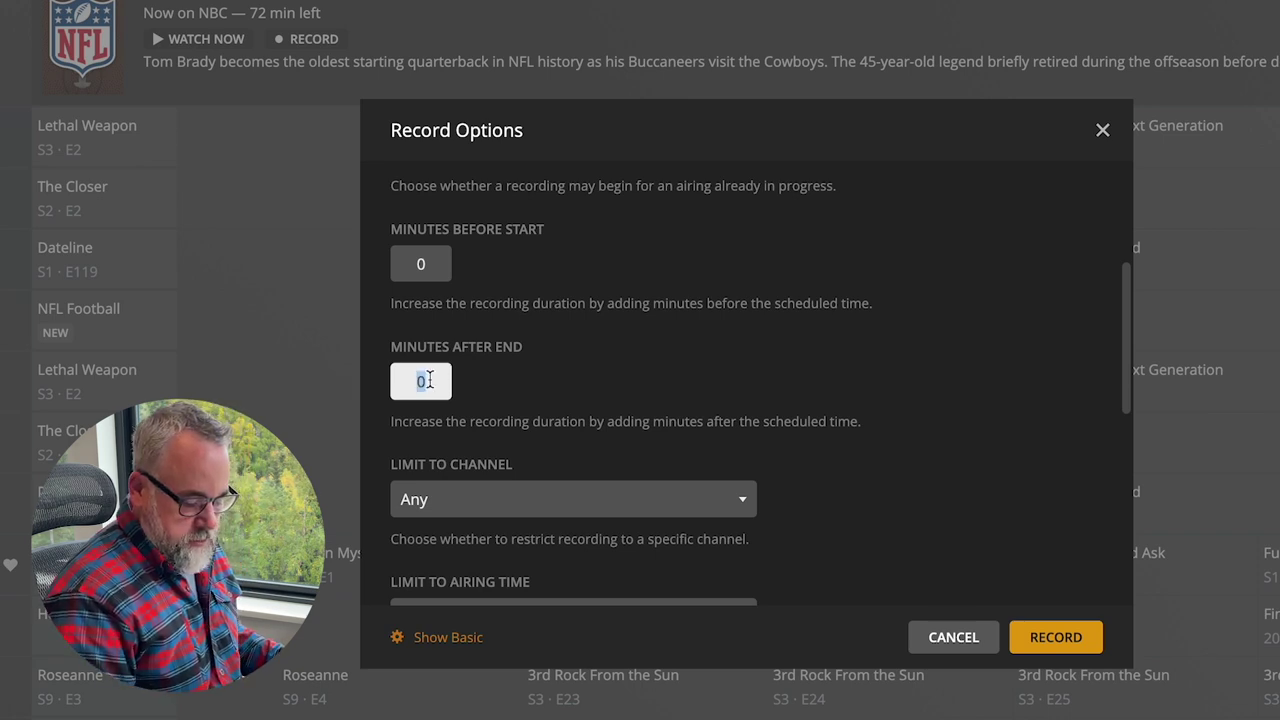
pyautogui.write('30')
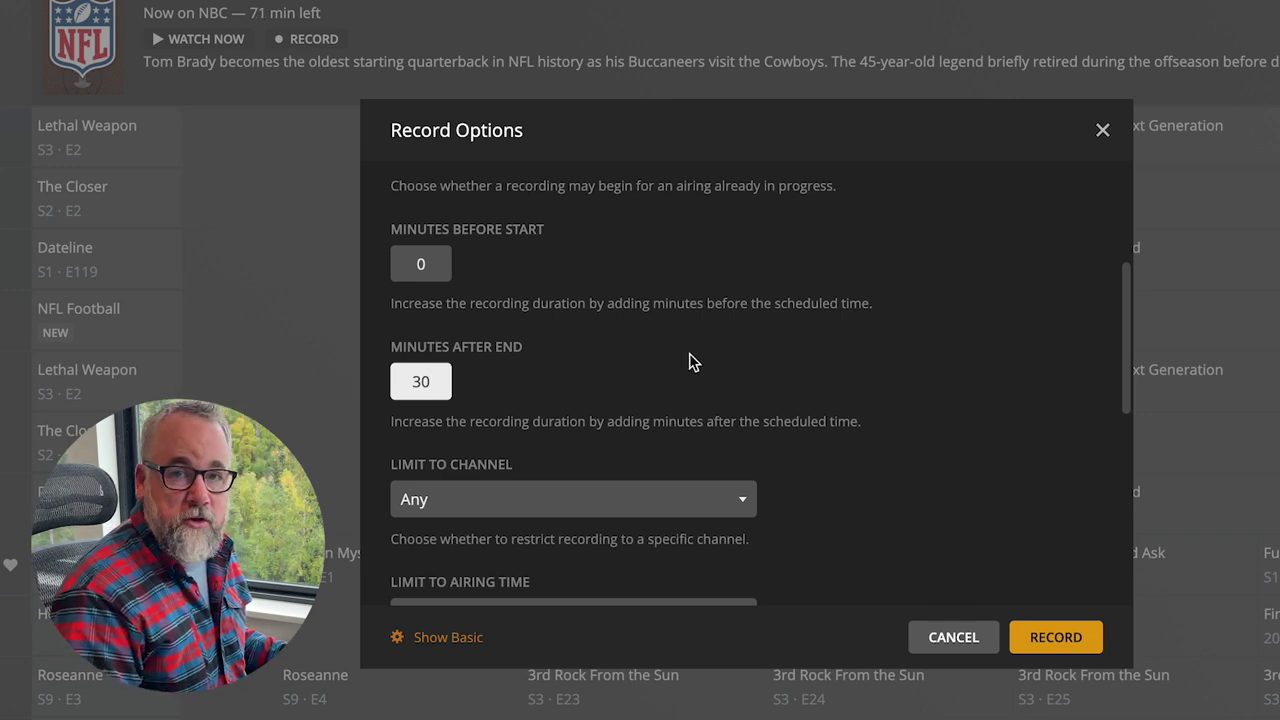
pyautogui.scroll(-2, 693, 362)
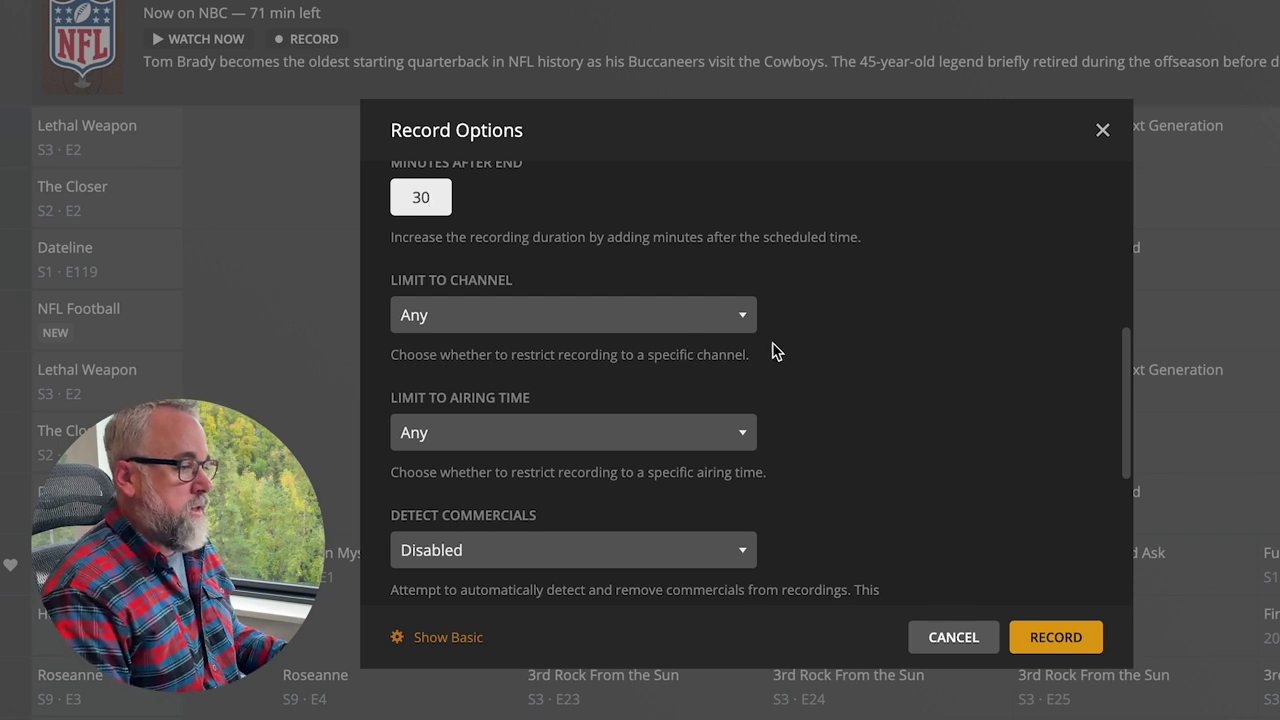
pyautogui.scroll(-1, 776, 351)
pyautogui.scroll(-1, 776, 351)
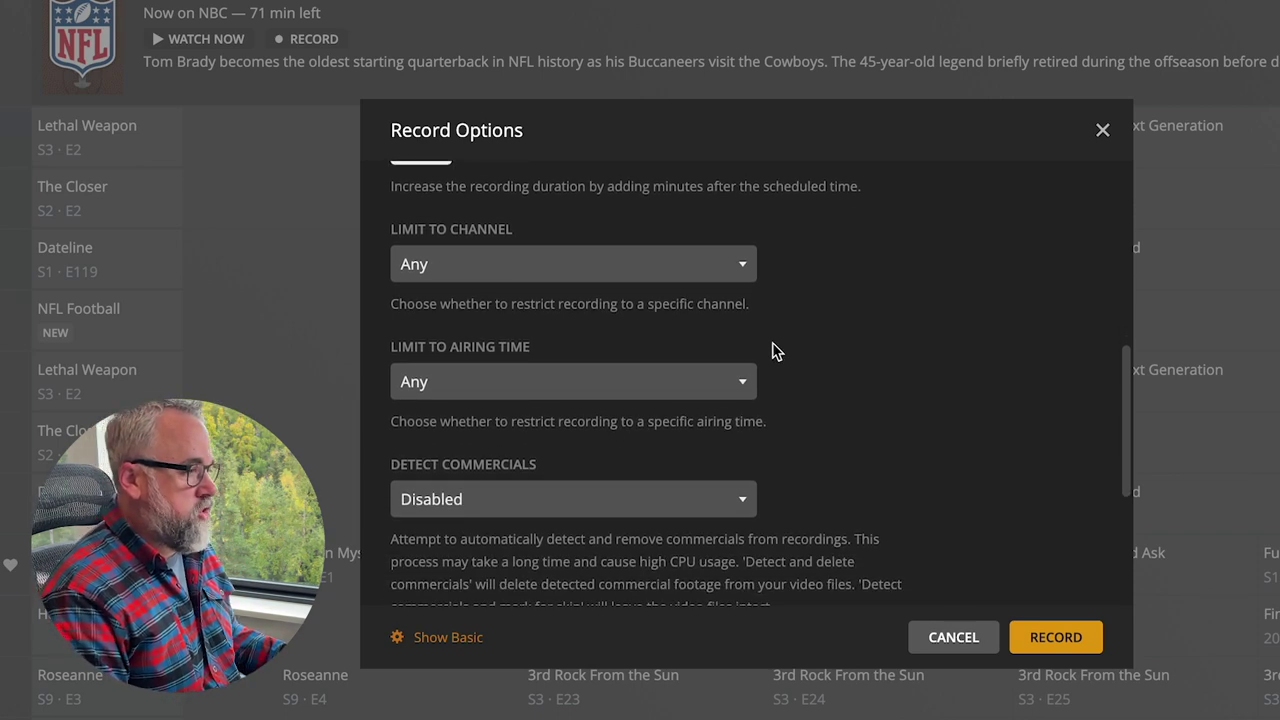
pyautogui.click(752, 275)
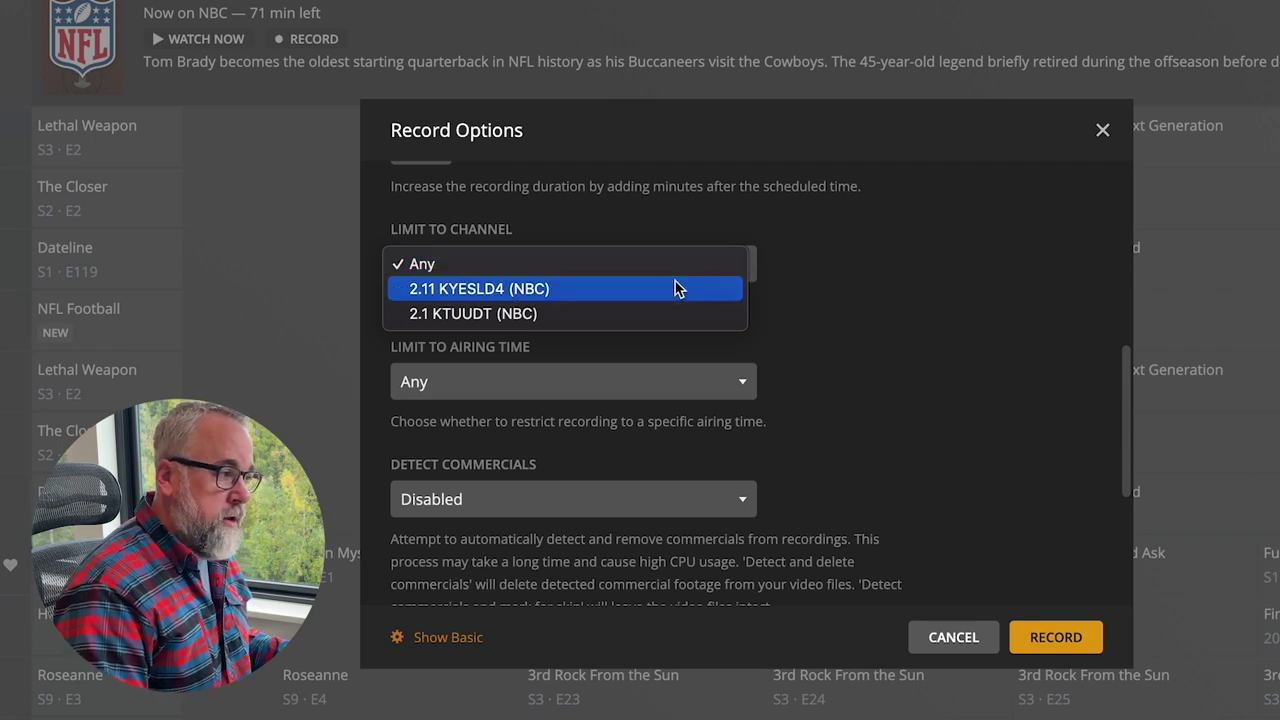
pyautogui.click(724, 218)
pyautogui.click(740, 390)
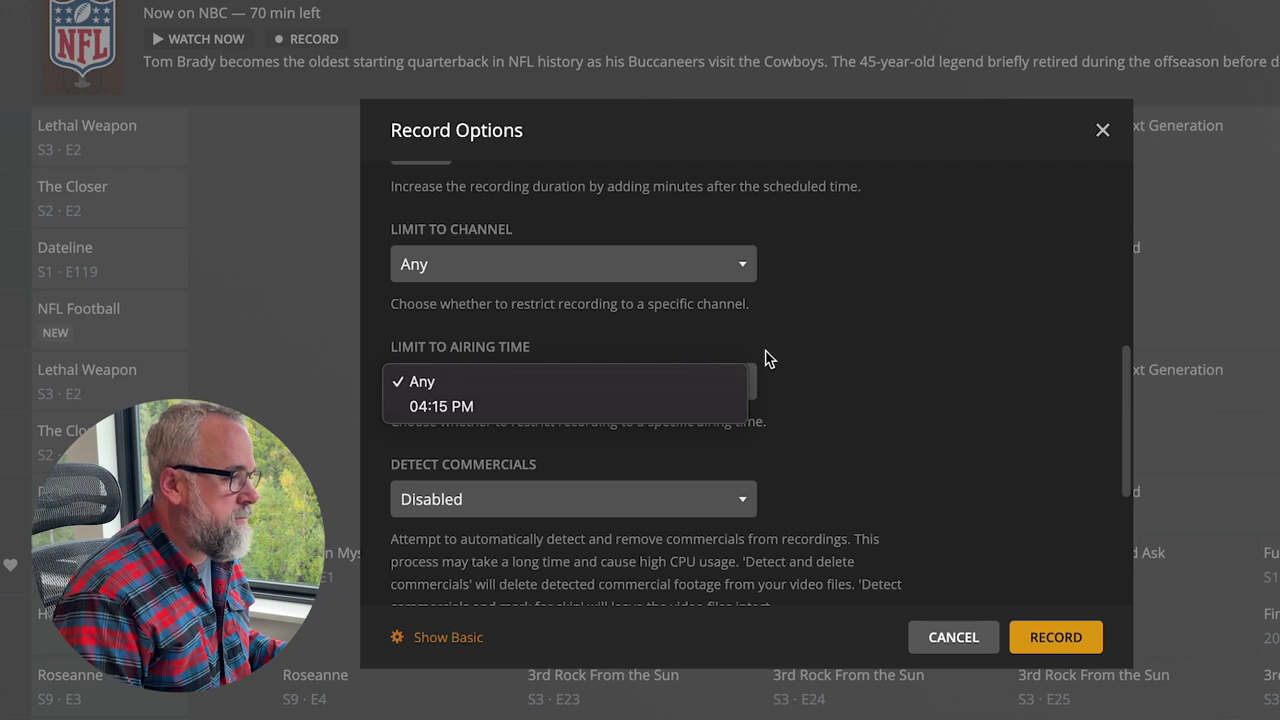
pyautogui.click(817, 341)
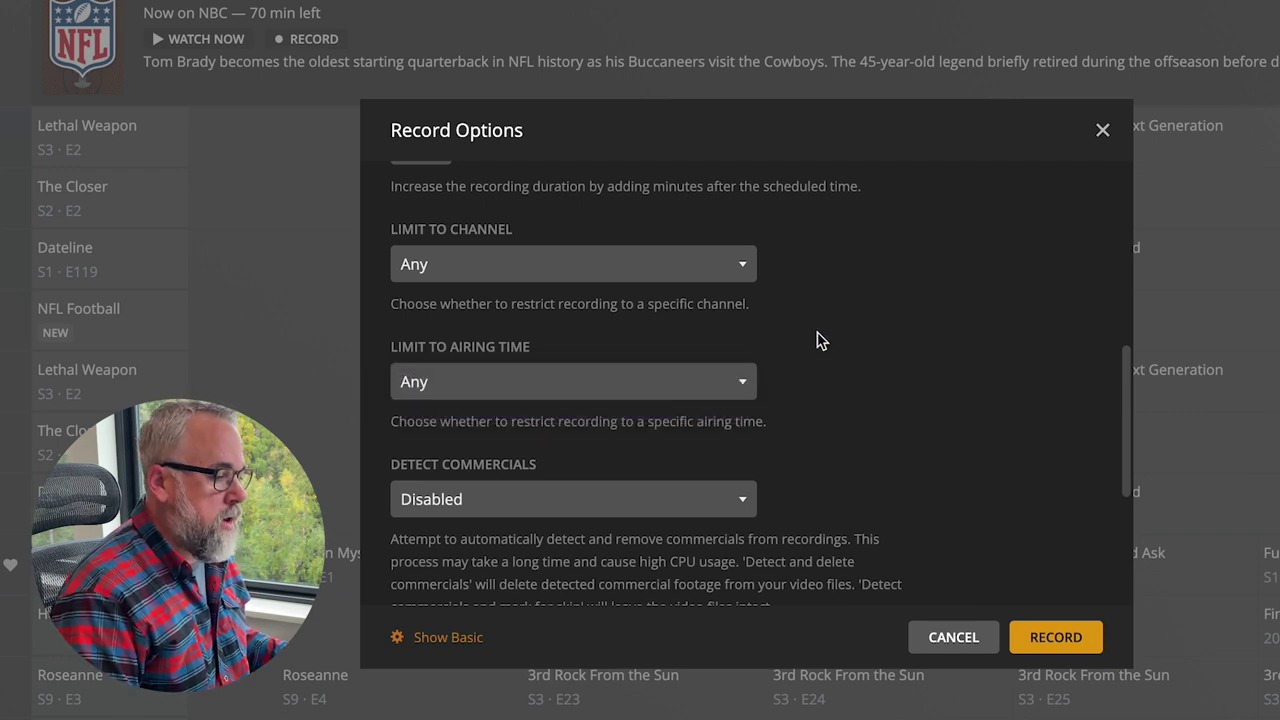
# Review the choices for commercial detection, episodes to keep and deletion after playing, keeping Disabled, All episodes and Never.
pyautogui.scroll(-3, 826, 351)
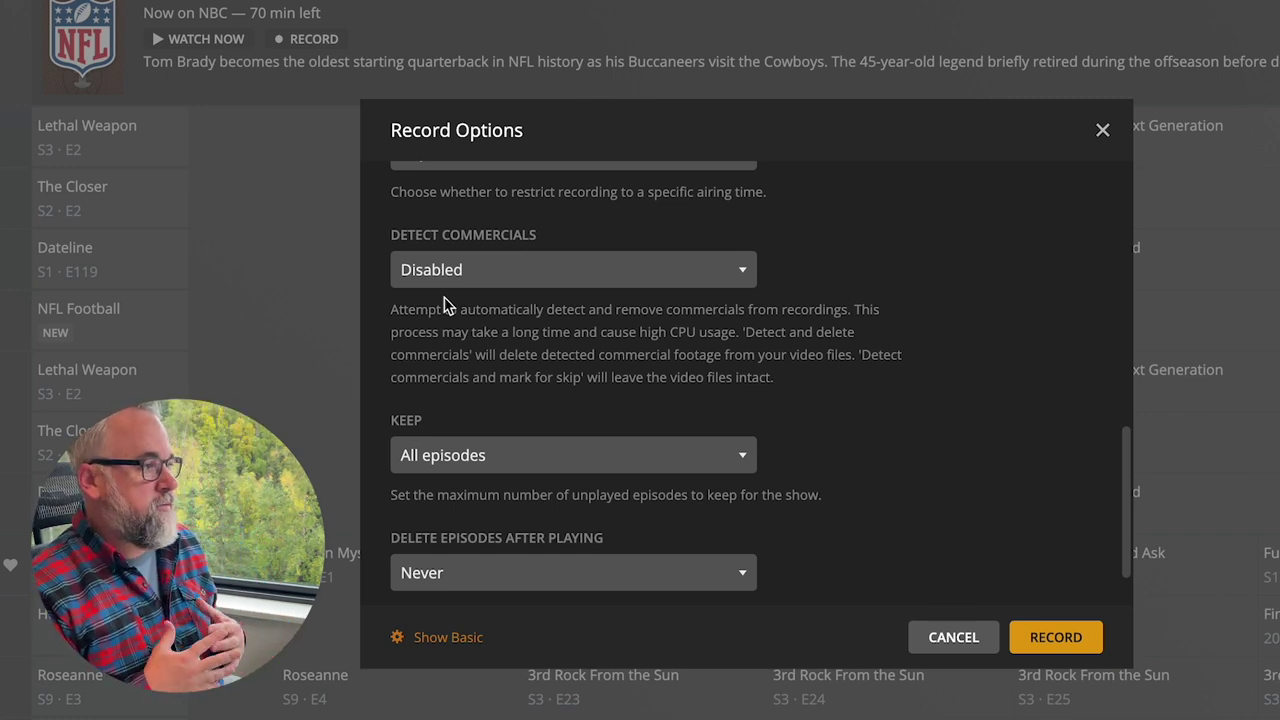
pyautogui.click(502, 272)
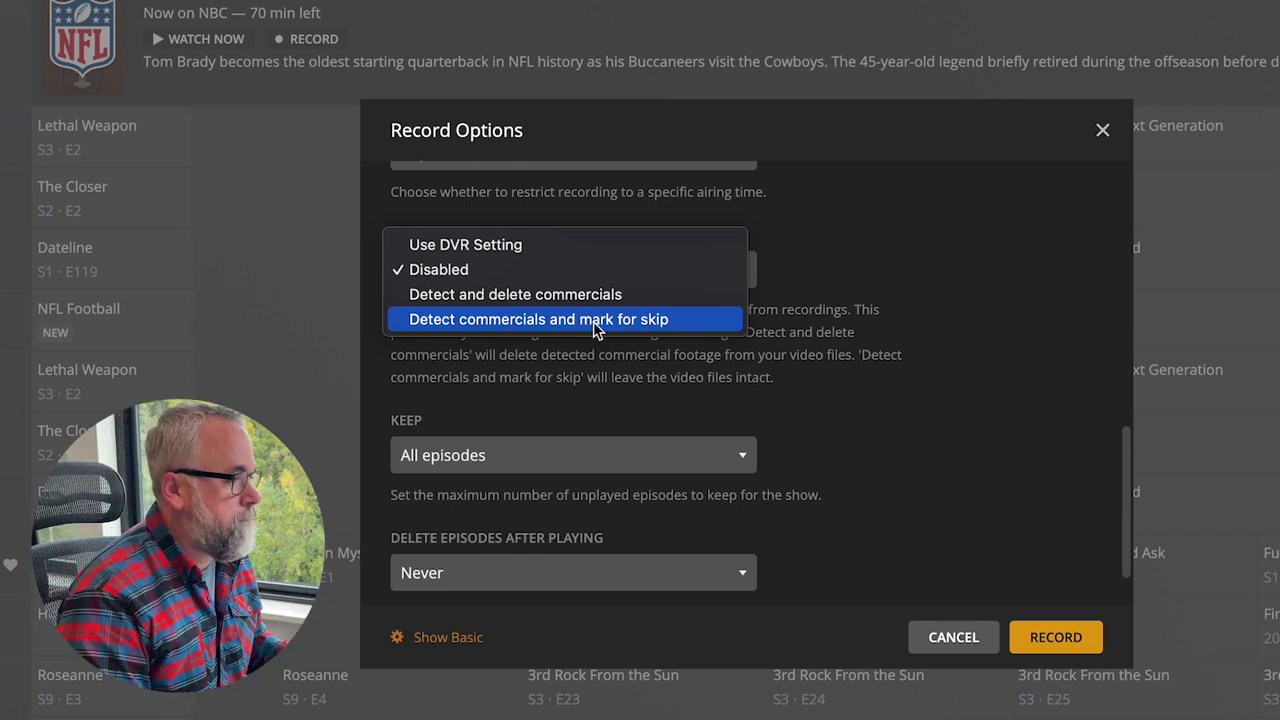
pyautogui.click(965, 370)
pyautogui.click(707, 462)
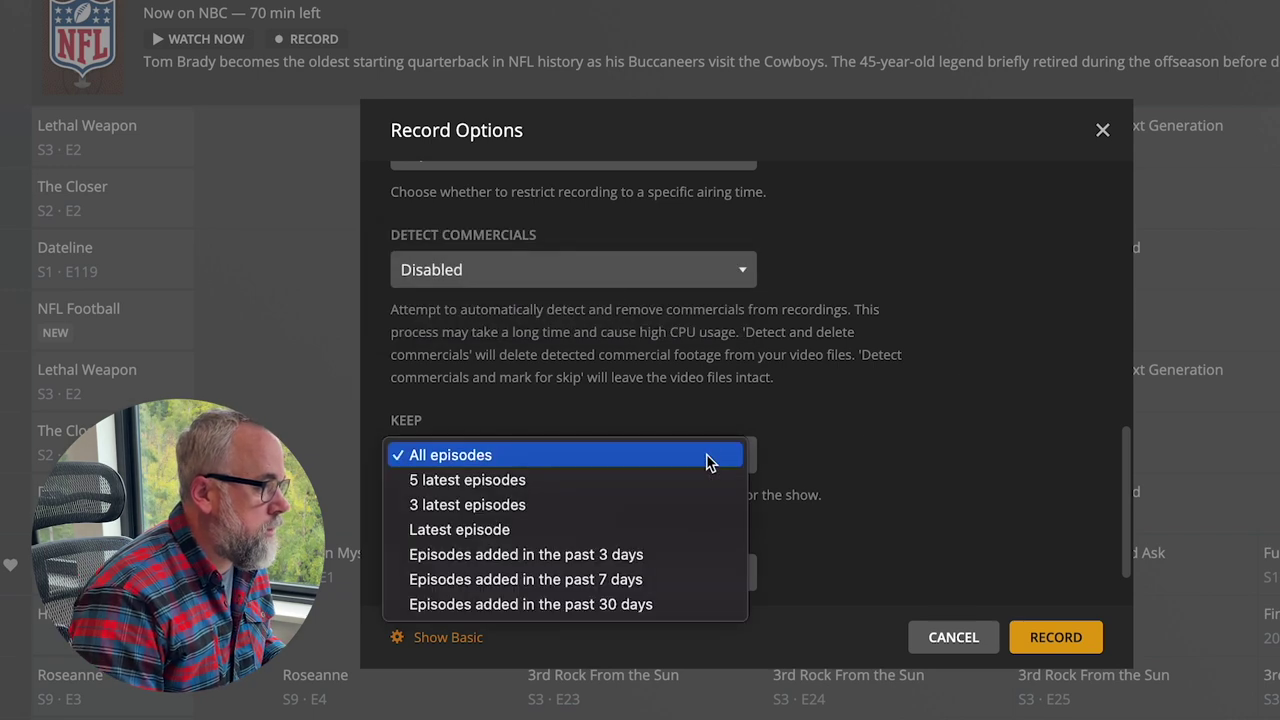
pyautogui.click(828, 425)
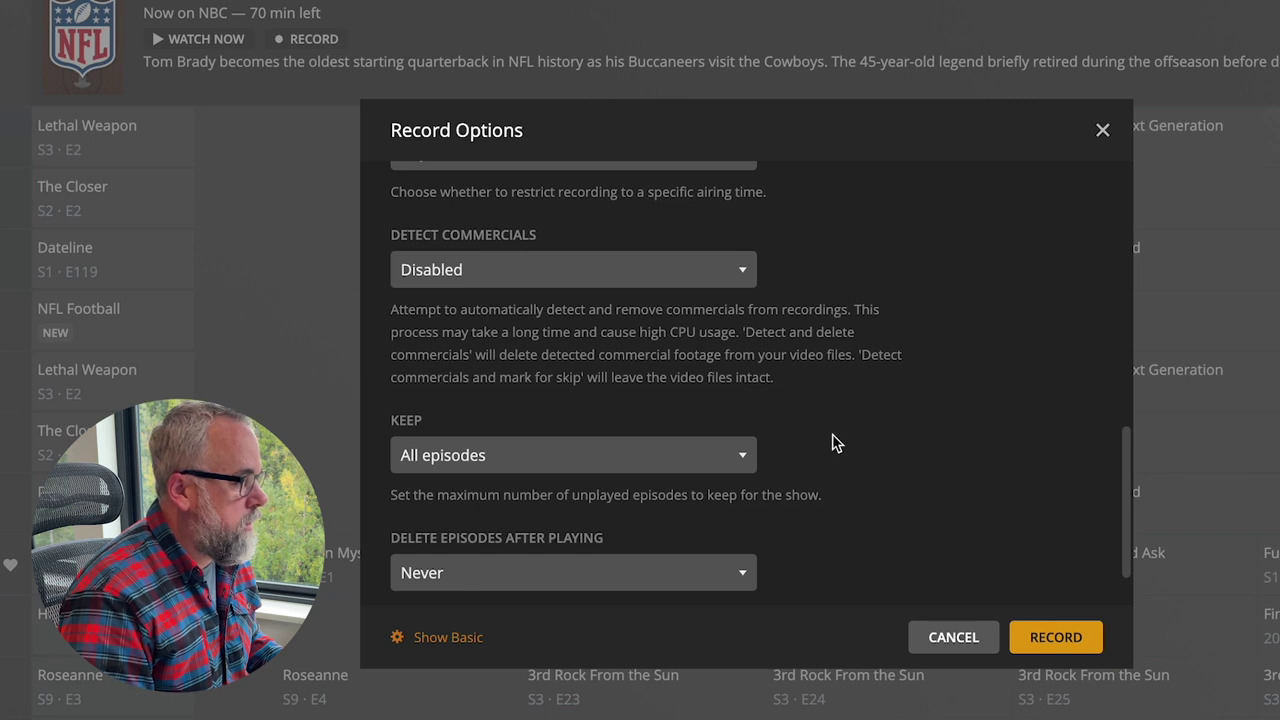
pyautogui.scroll(-1, 835, 444)
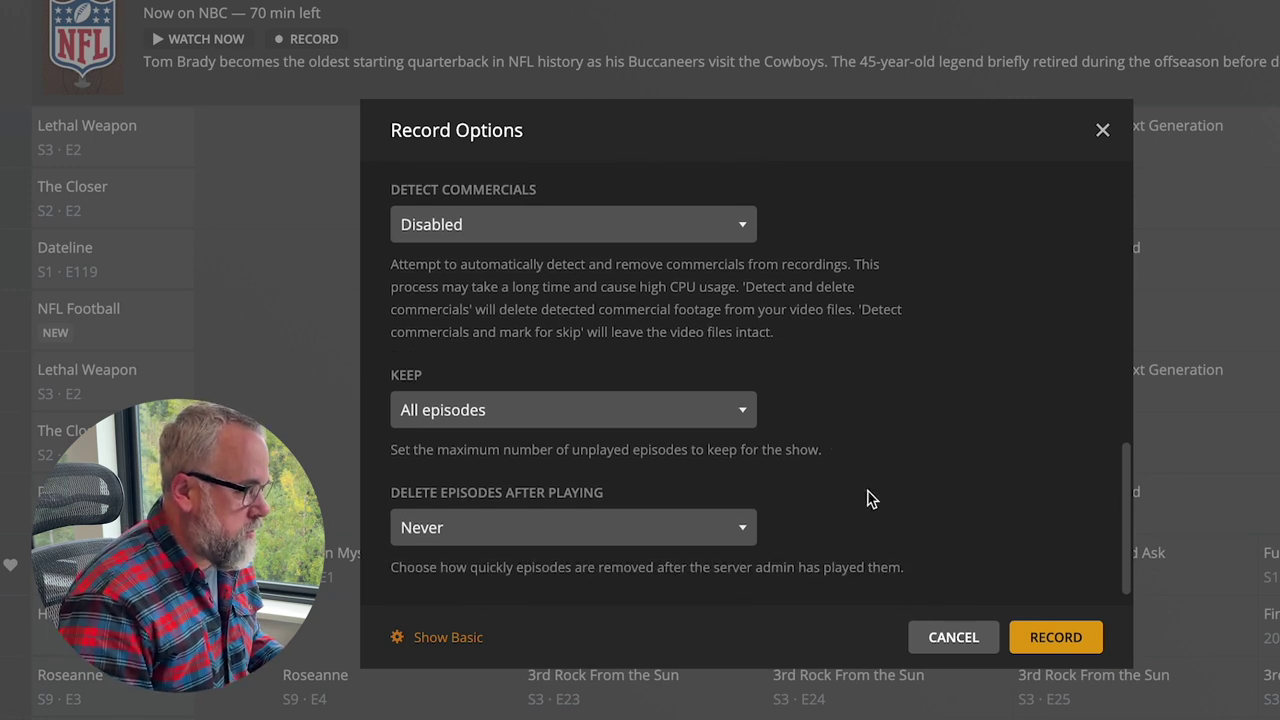
pyautogui.click(736, 530)
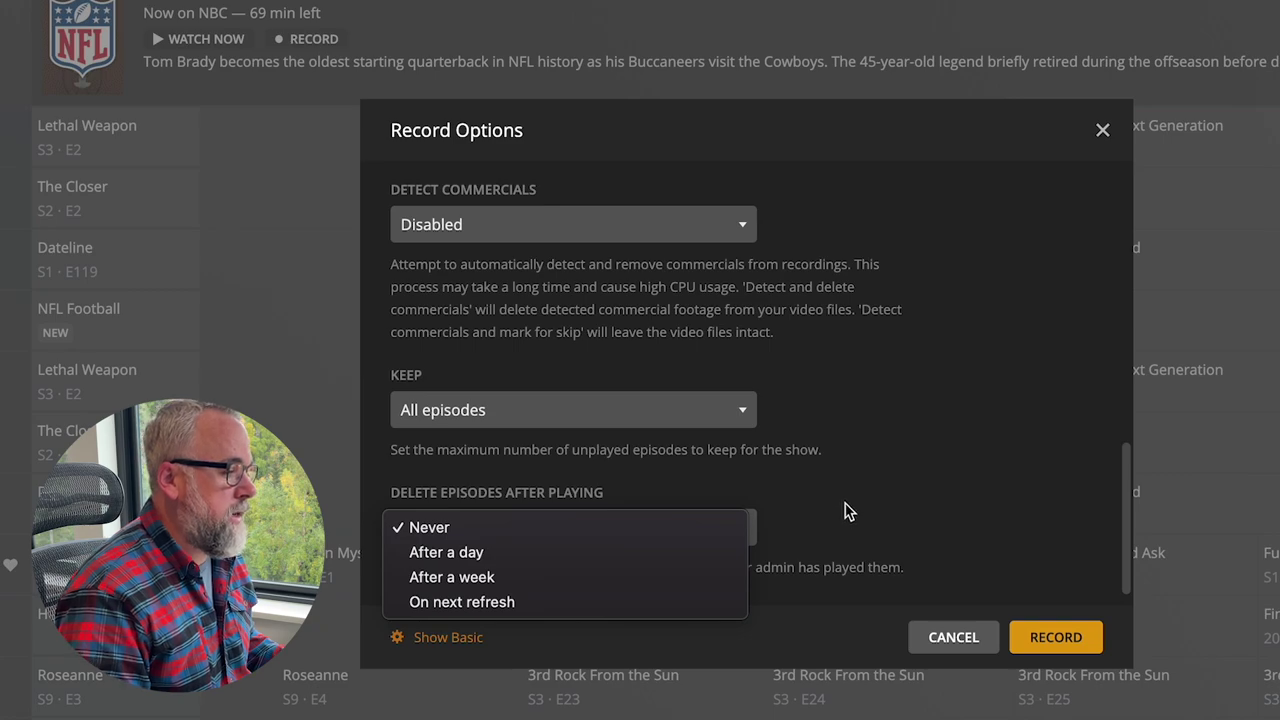
pyautogui.click(930, 538)
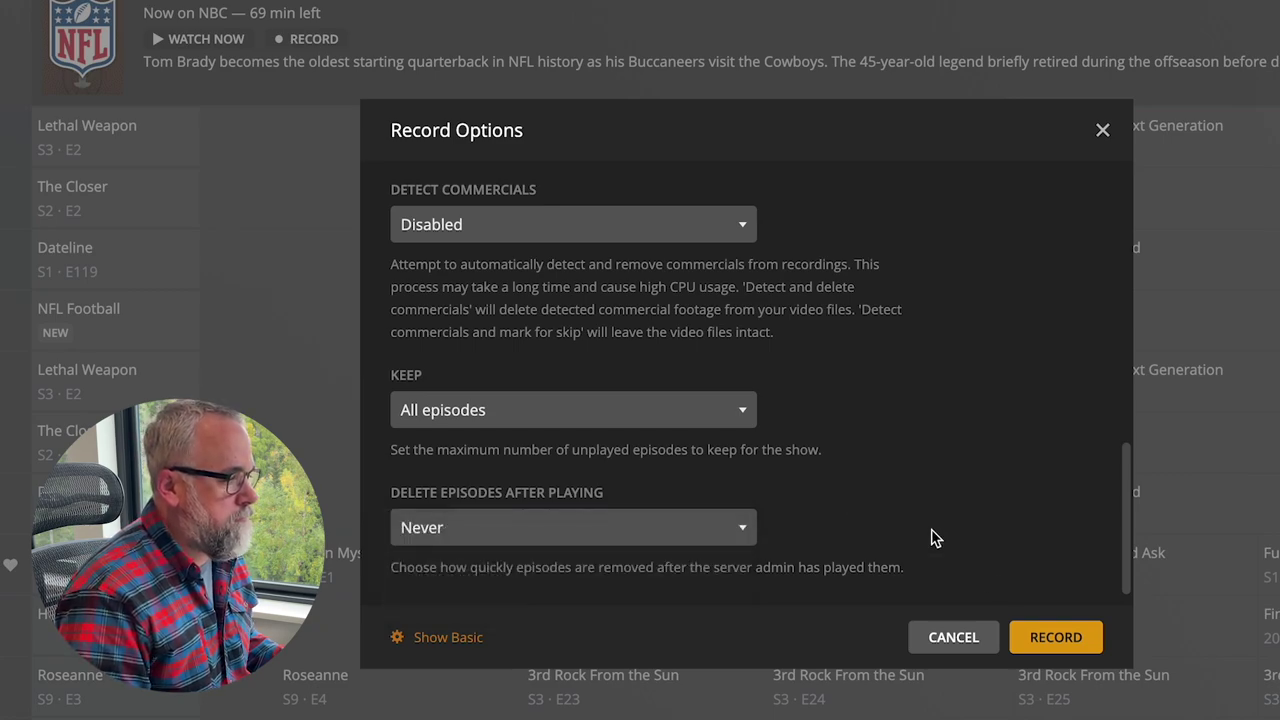
# Start the NFL Football recording with these options and check the airing's details in the guide.
pyautogui.click(1052, 636)
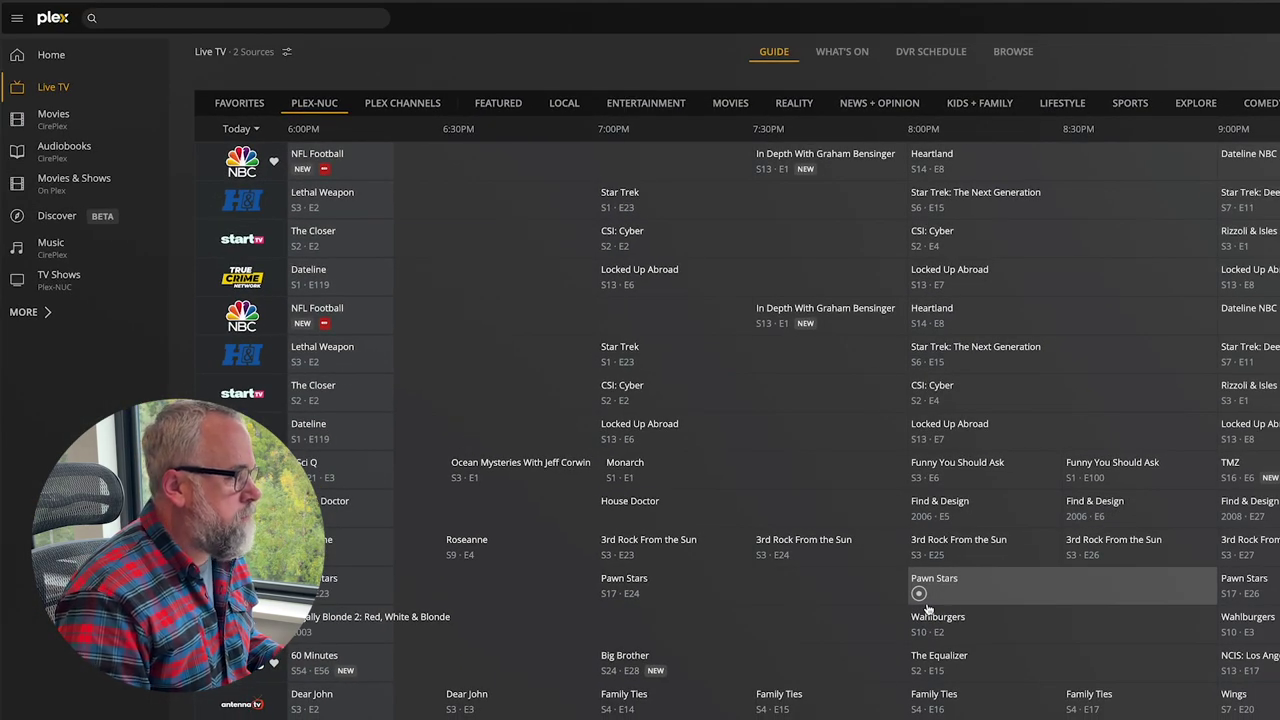
pyautogui.click(550, 167)
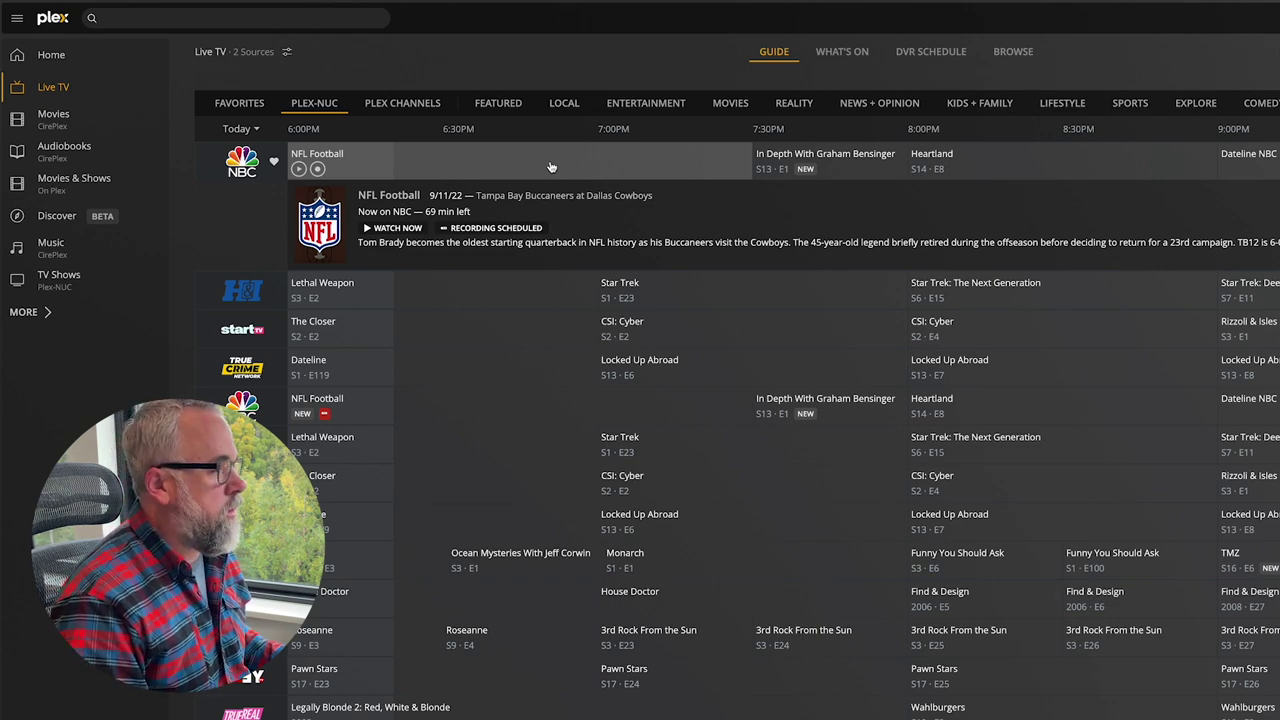
pyautogui.click(550, 167)
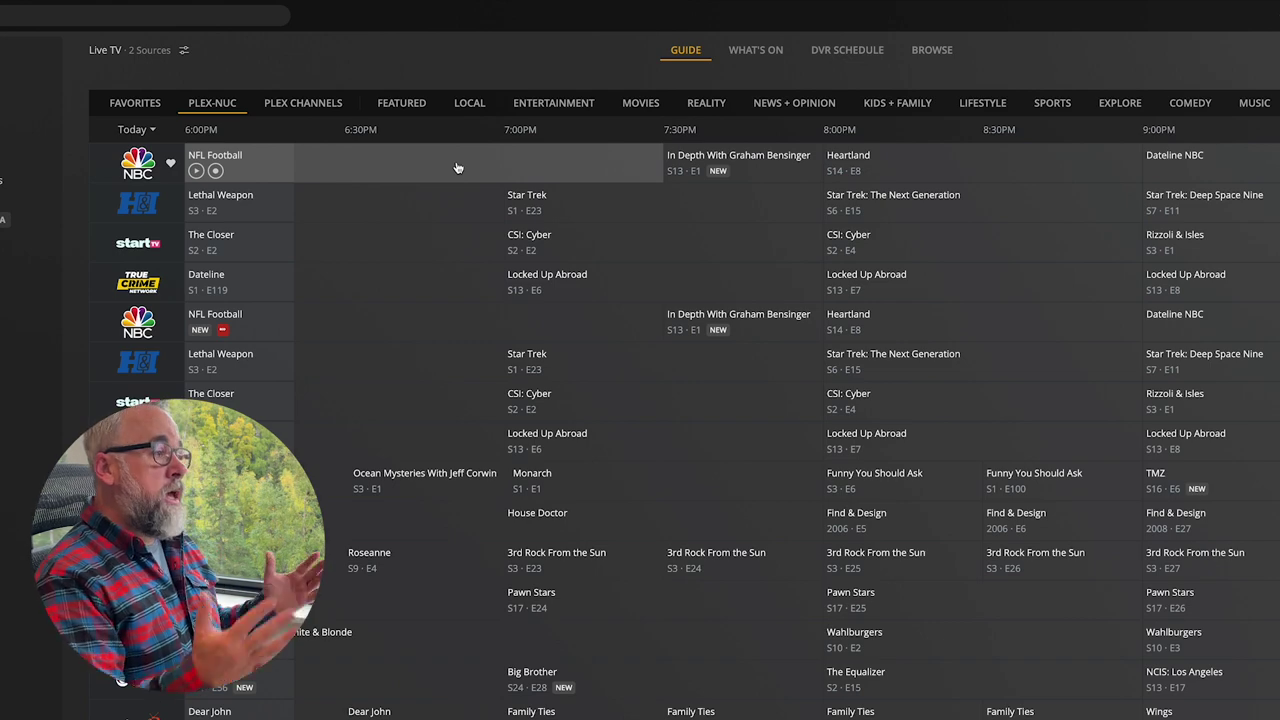
# Browse the guide's Featured, Local, Entertainment and Sports categories, and look through the list of sports channels.
pyautogui.click(395, 104)
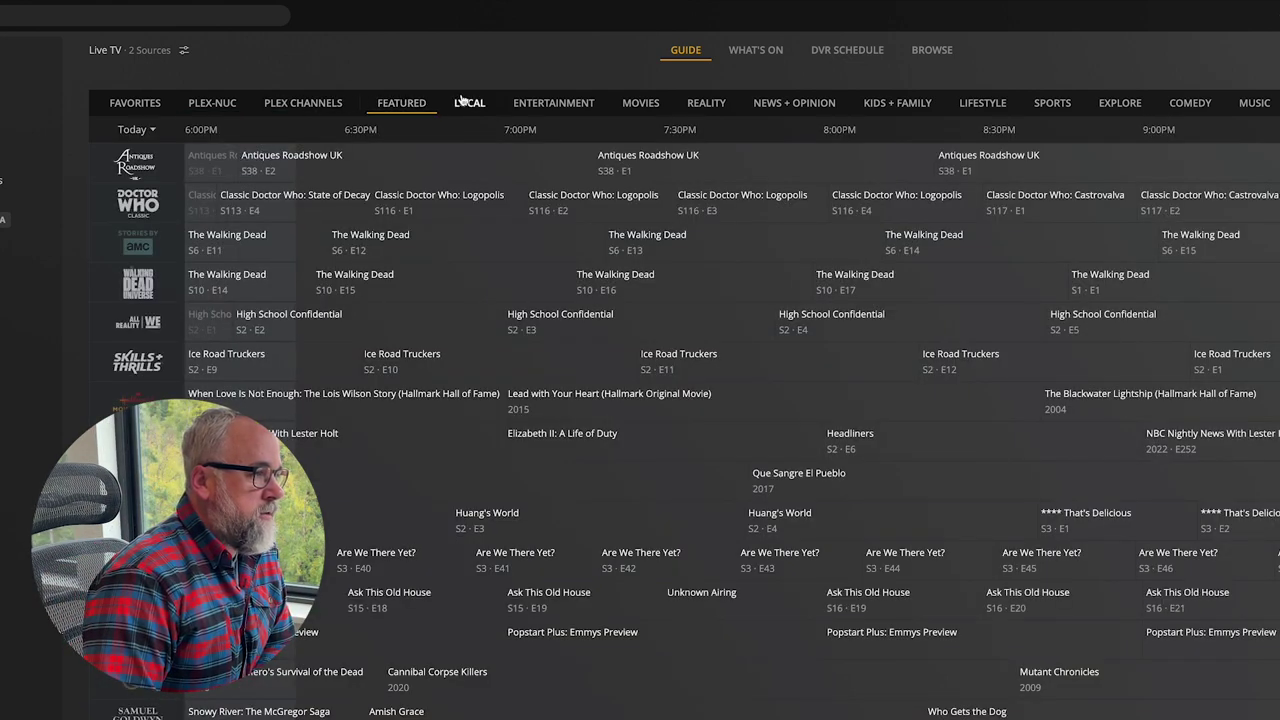
pyautogui.click(470, 103)
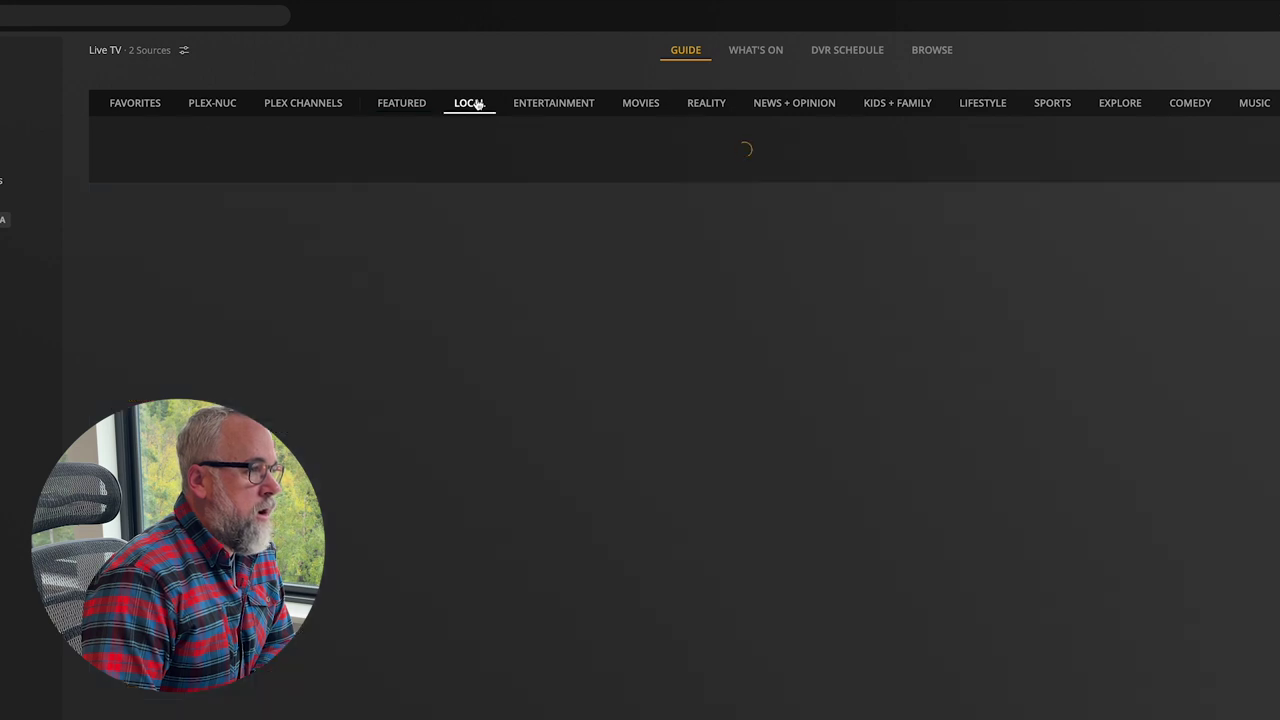
pyautogui.click(557, 104)
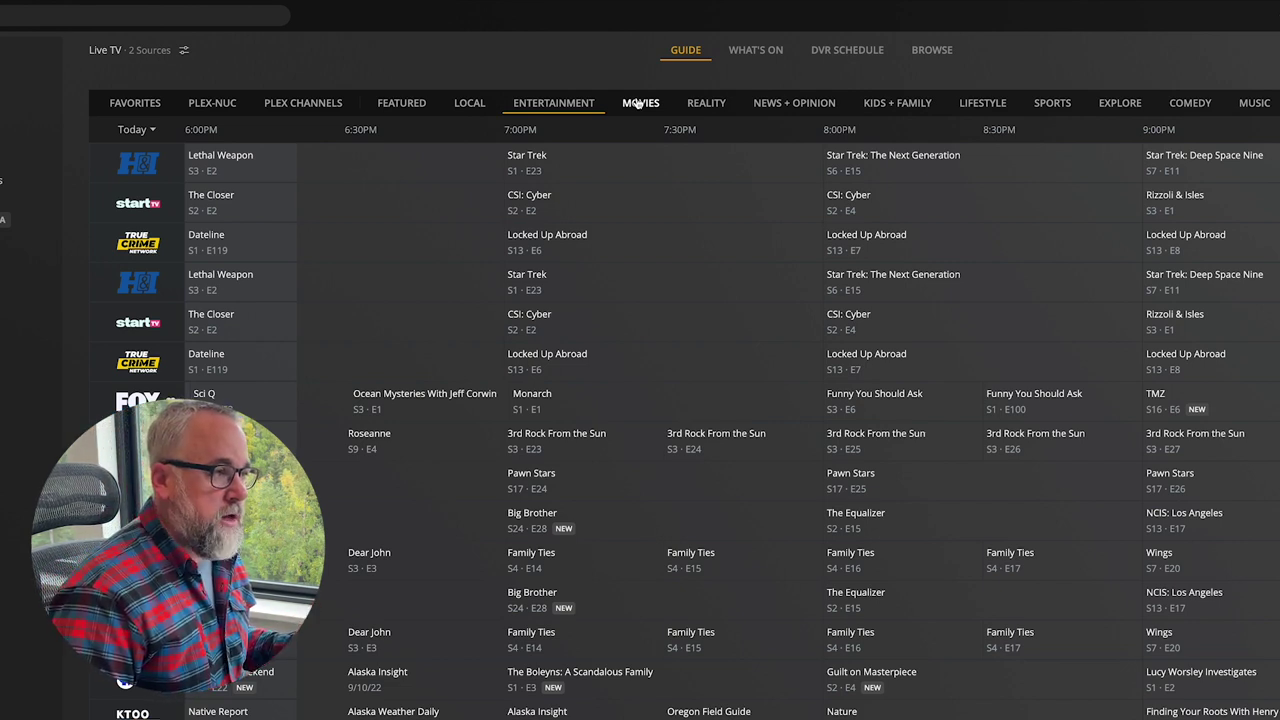
pyautogui.click(1050, 104)
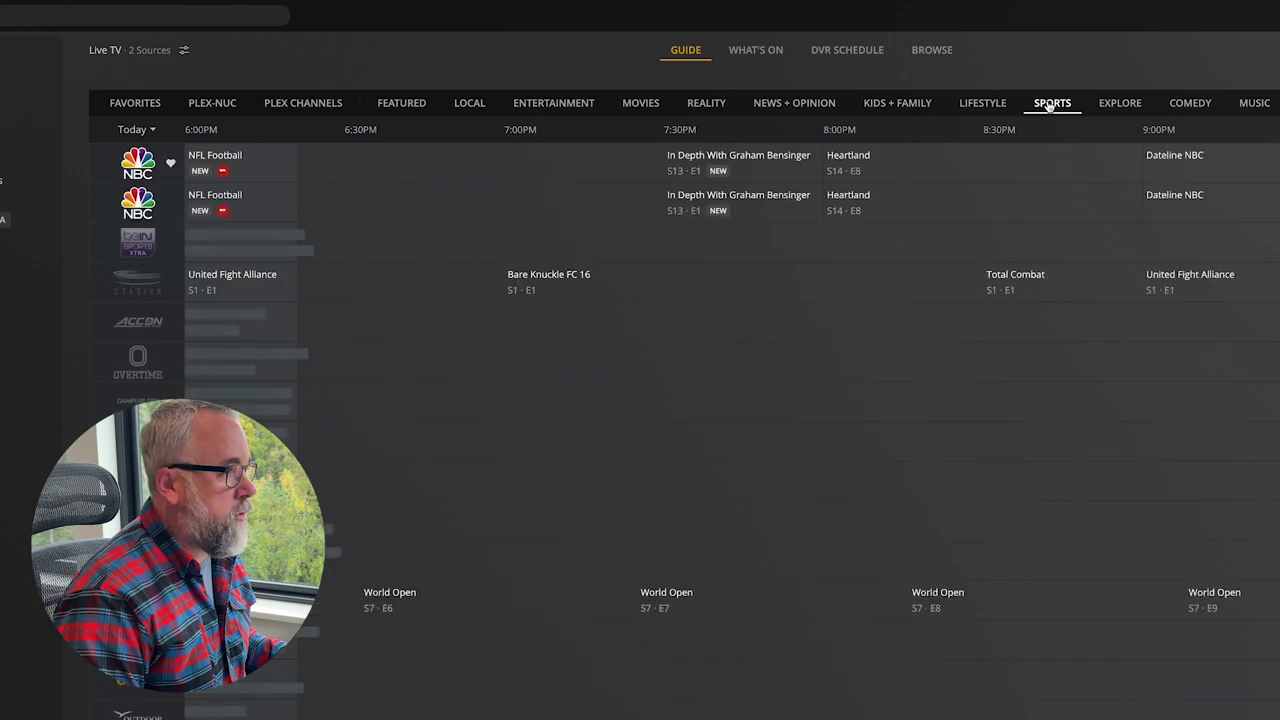
pyautogui.moveTo(306, 201)
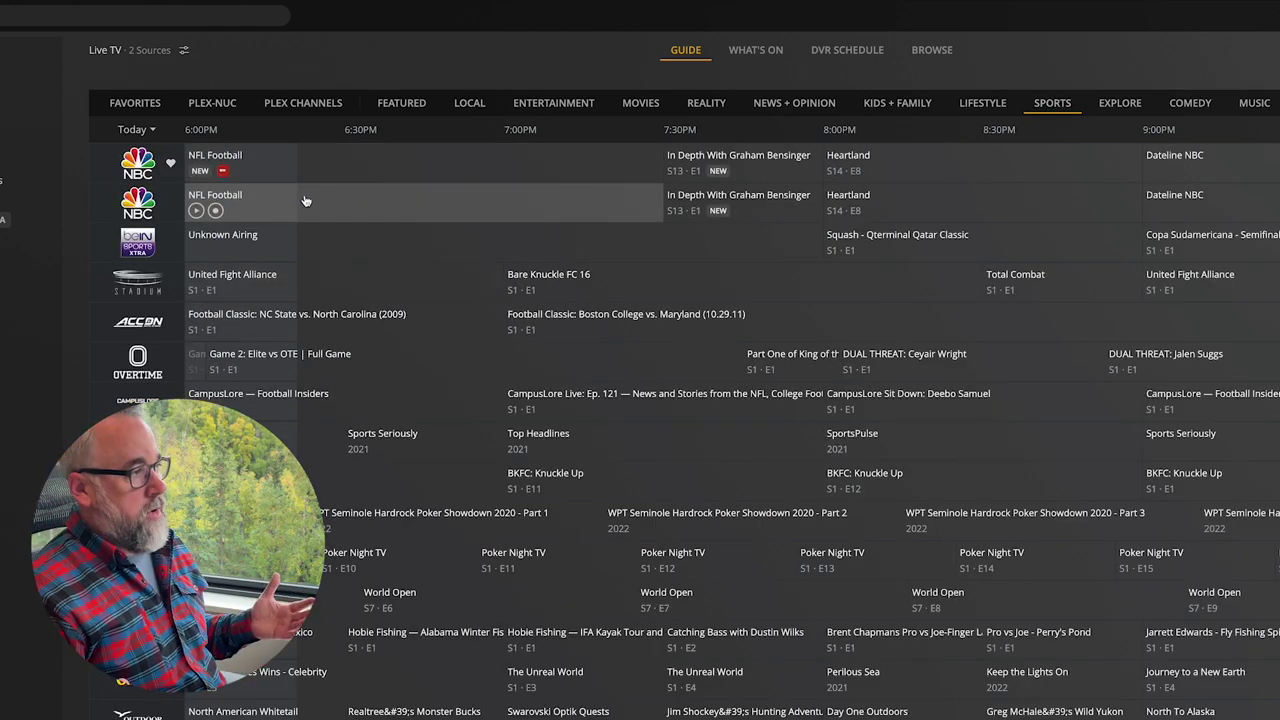
pyautogui.scroll(-5, 306, 201)
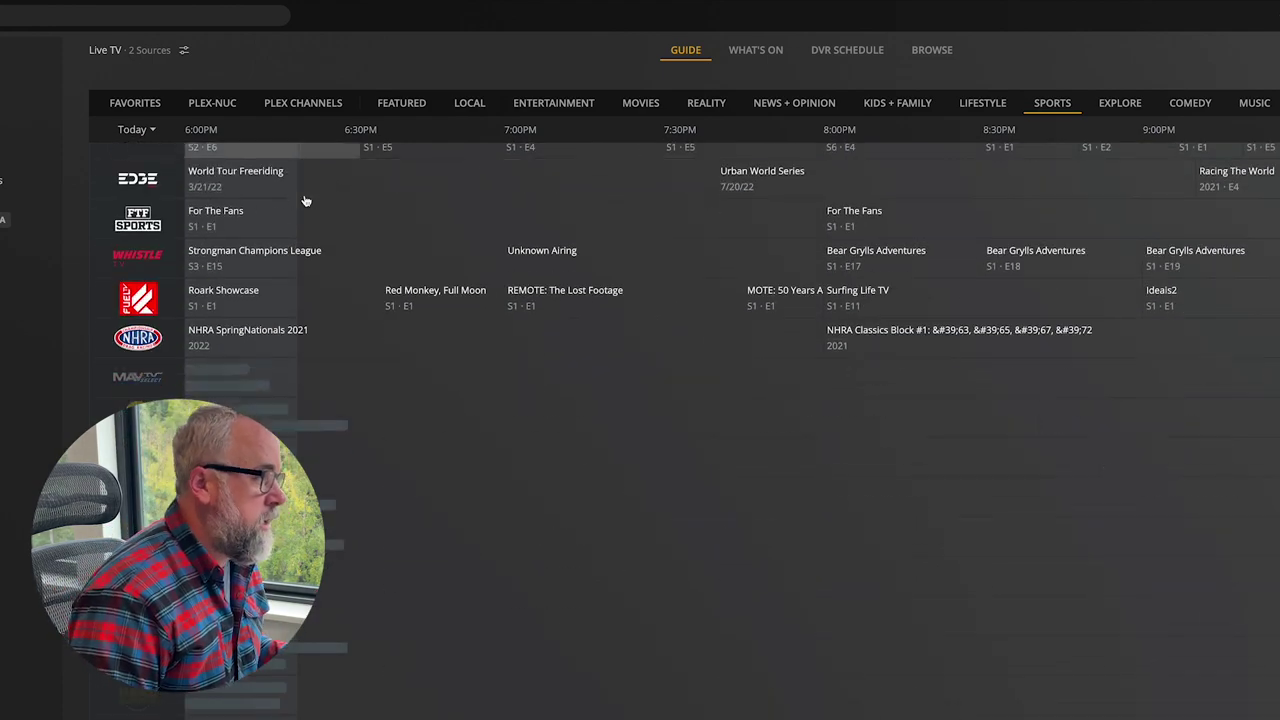
pyautogui.scroll(8, 306, 201)
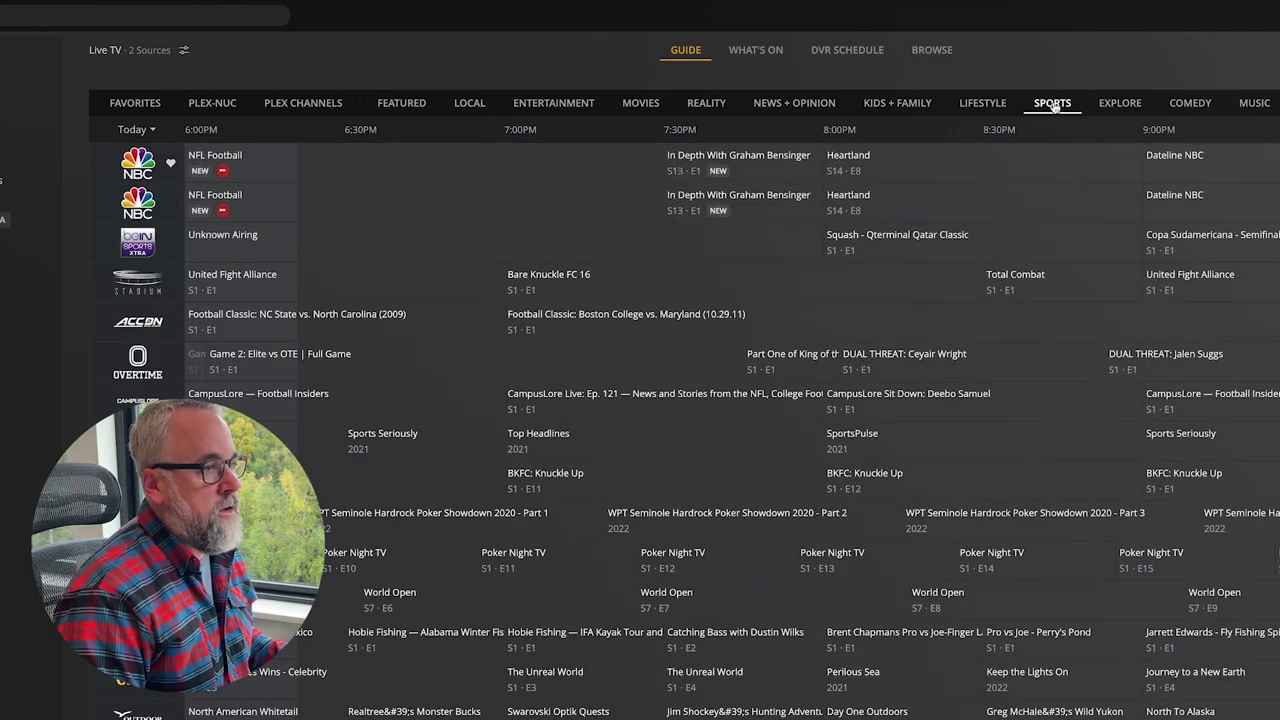
# Look through the What's On page, covering its current shows, sports, movies, kids, news and upcoming programs.
pyautogui.click(778, 102)
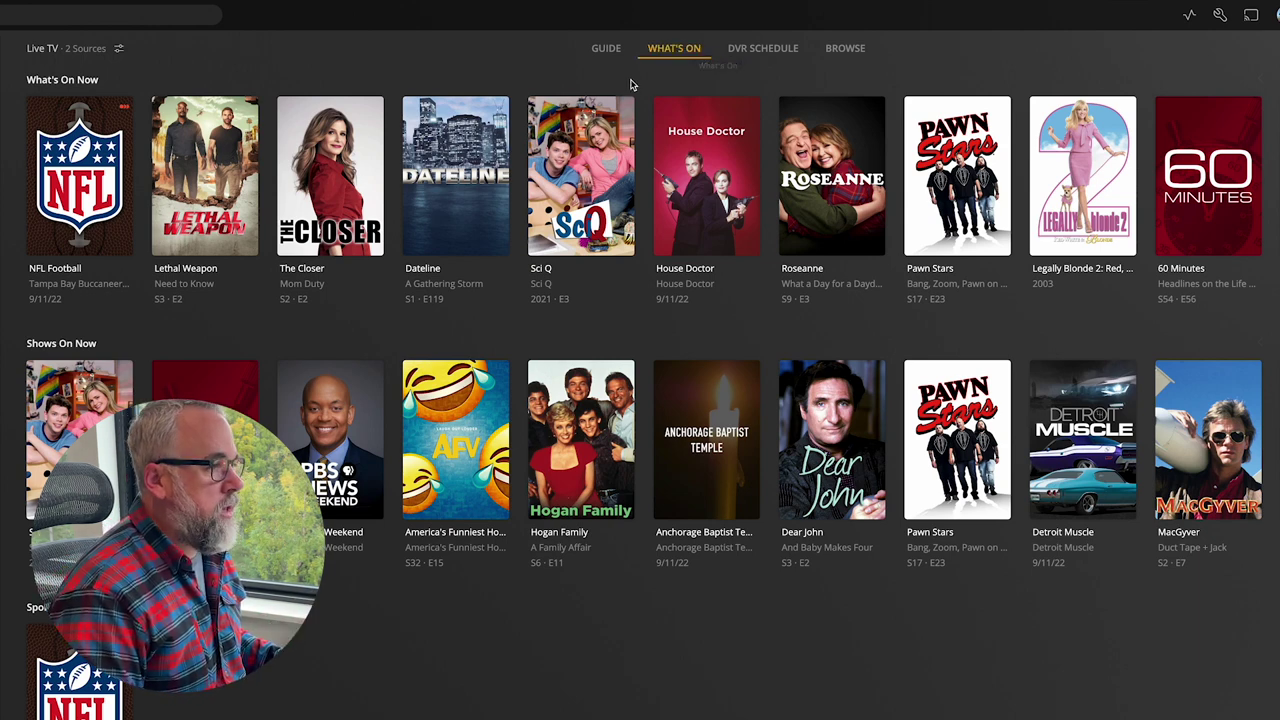
pyautogui.scroll(-3, 626, 97)
pyautogui.scroll(-10, 626, 97)
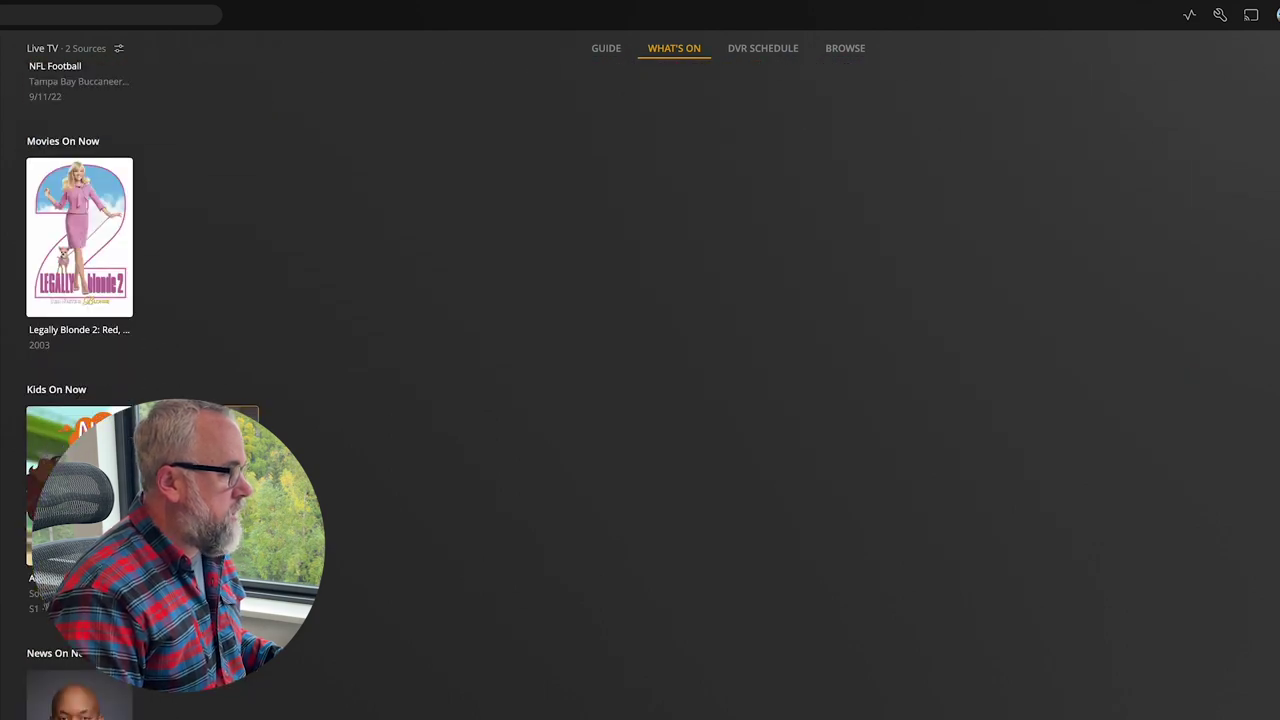
pyautogui.scroll(-10, 323, 443)
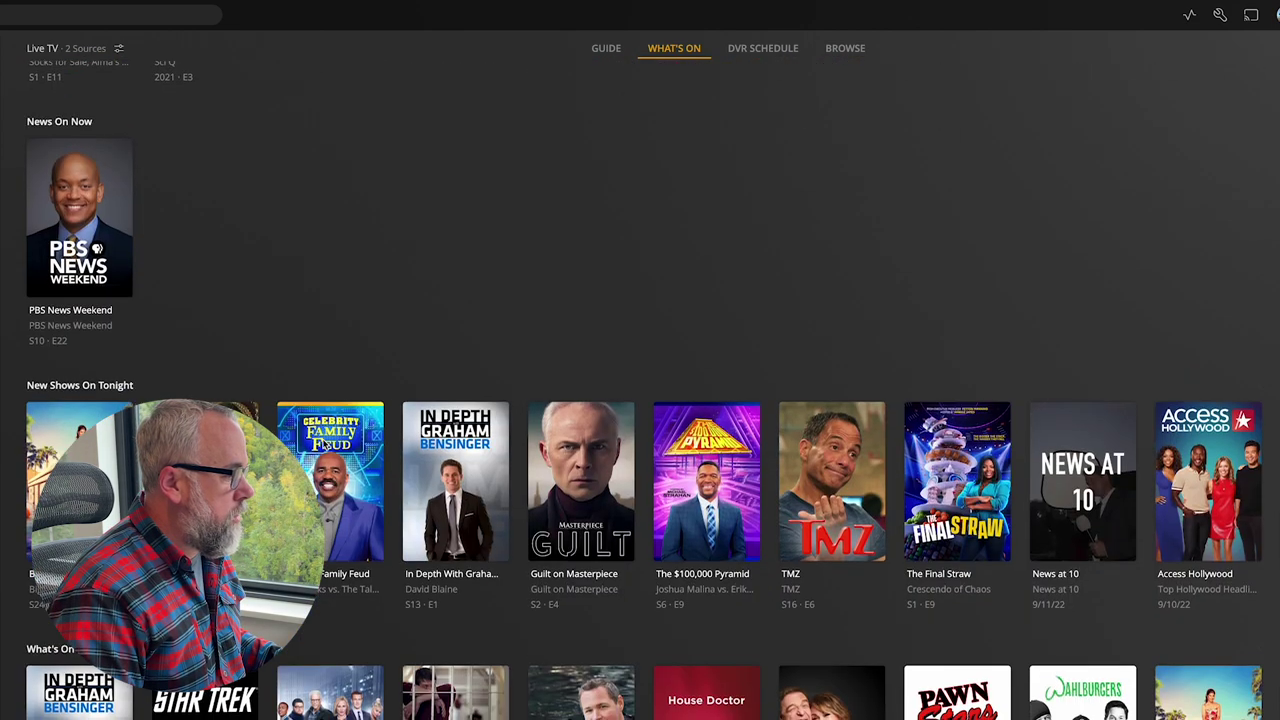
pyautogui.scroll(-6, 323, 443)
pyautogui.scroll(10, 323, 443)
pyautogui.scroll(18, 323, 443)
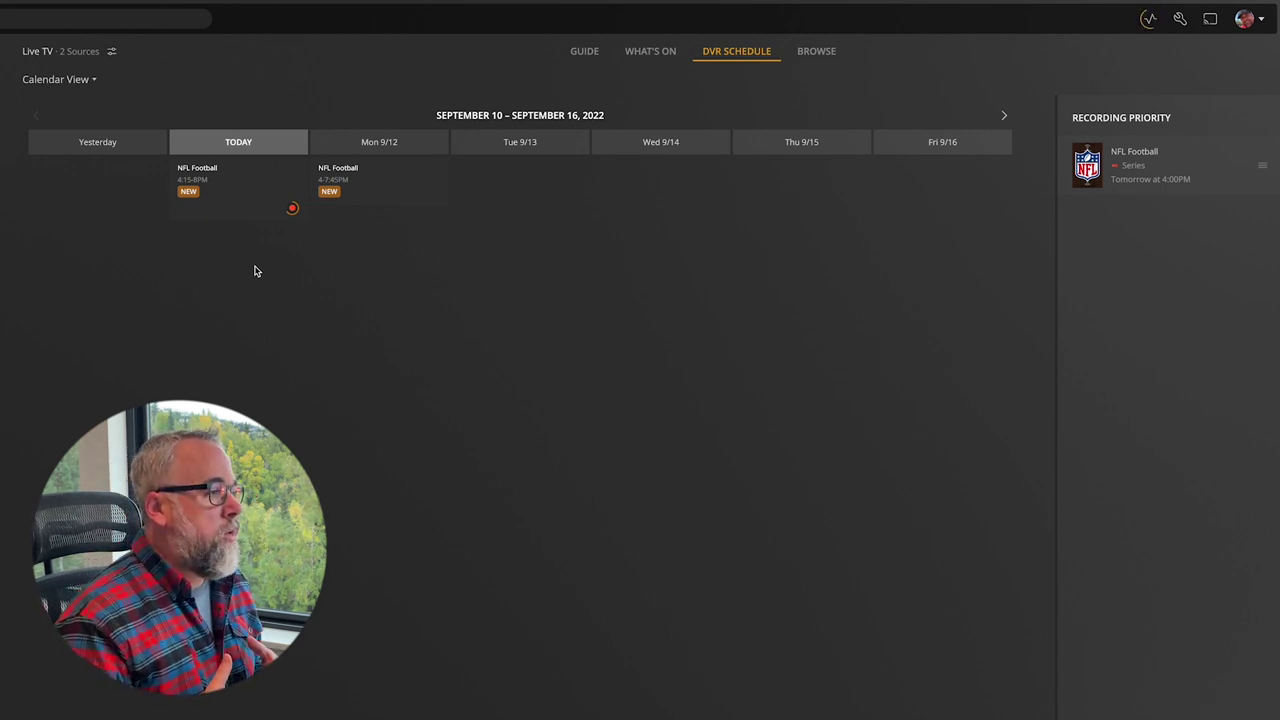
# Check the airing details of the NFL Football recording on Mon 9/12 in the DVR schedule and close them.
pyautogui.click(401, 188)
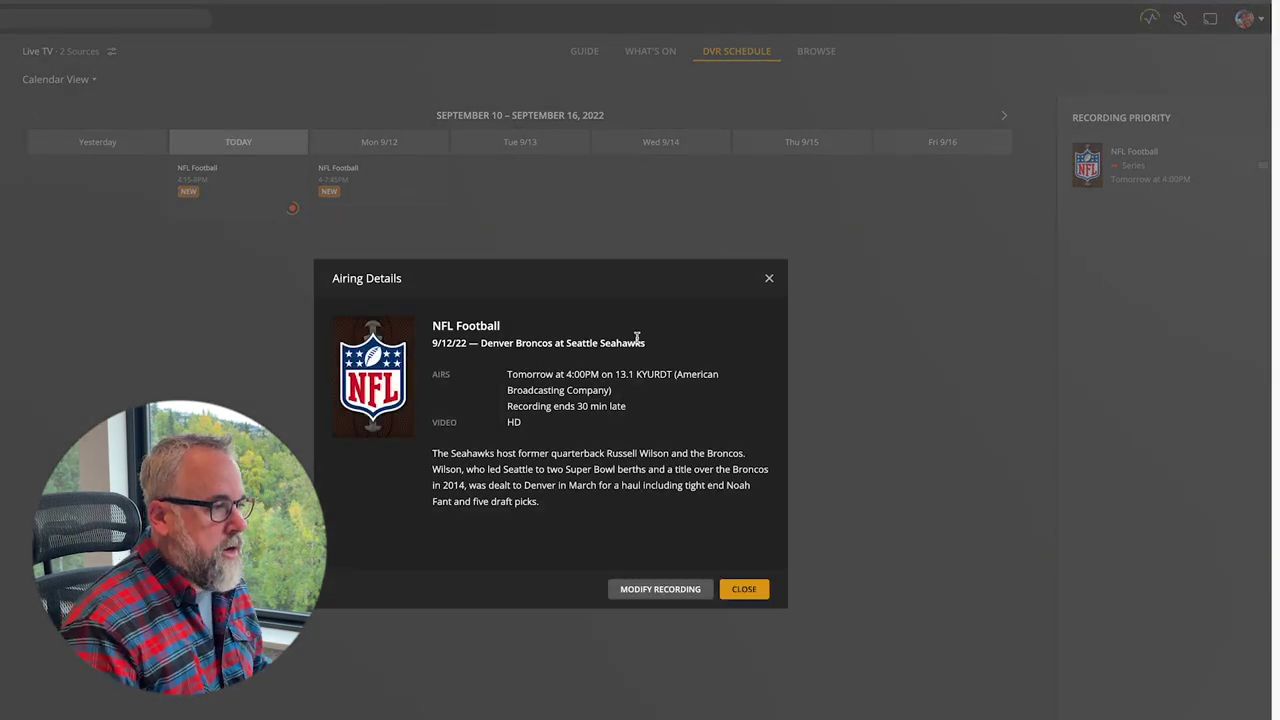
pyautogui.click(769, 279)
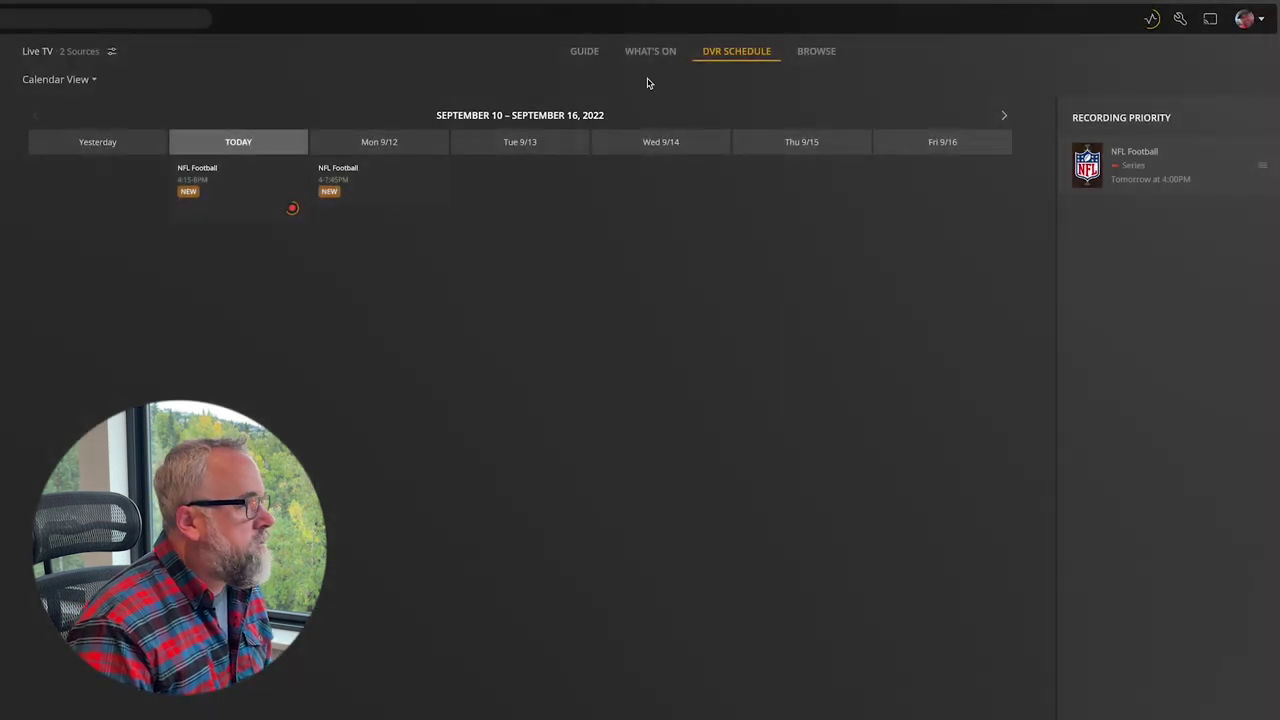
# Return to the guide and view the Plex Channels lineup followed by the Plex-NUC tuner lineup.
pyautogui.click(584, 51)
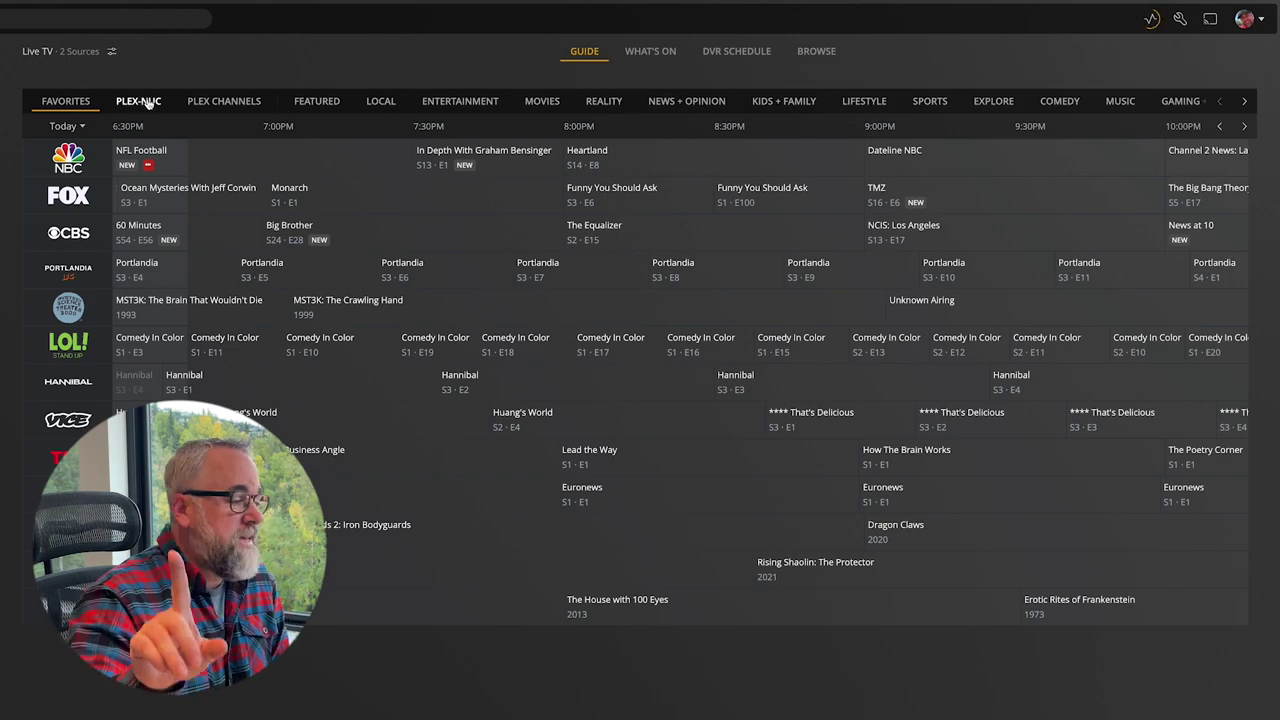
pyautogui.click(224, 101)
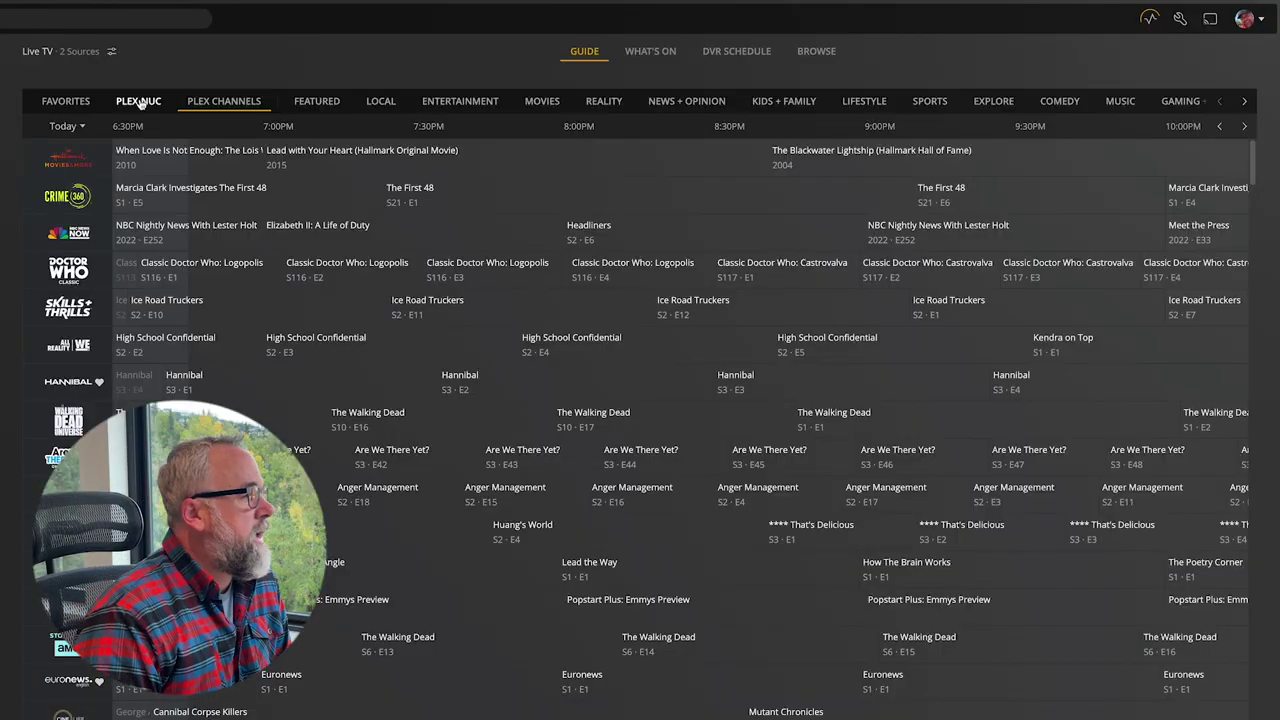
pyautogui.click(140, 104)
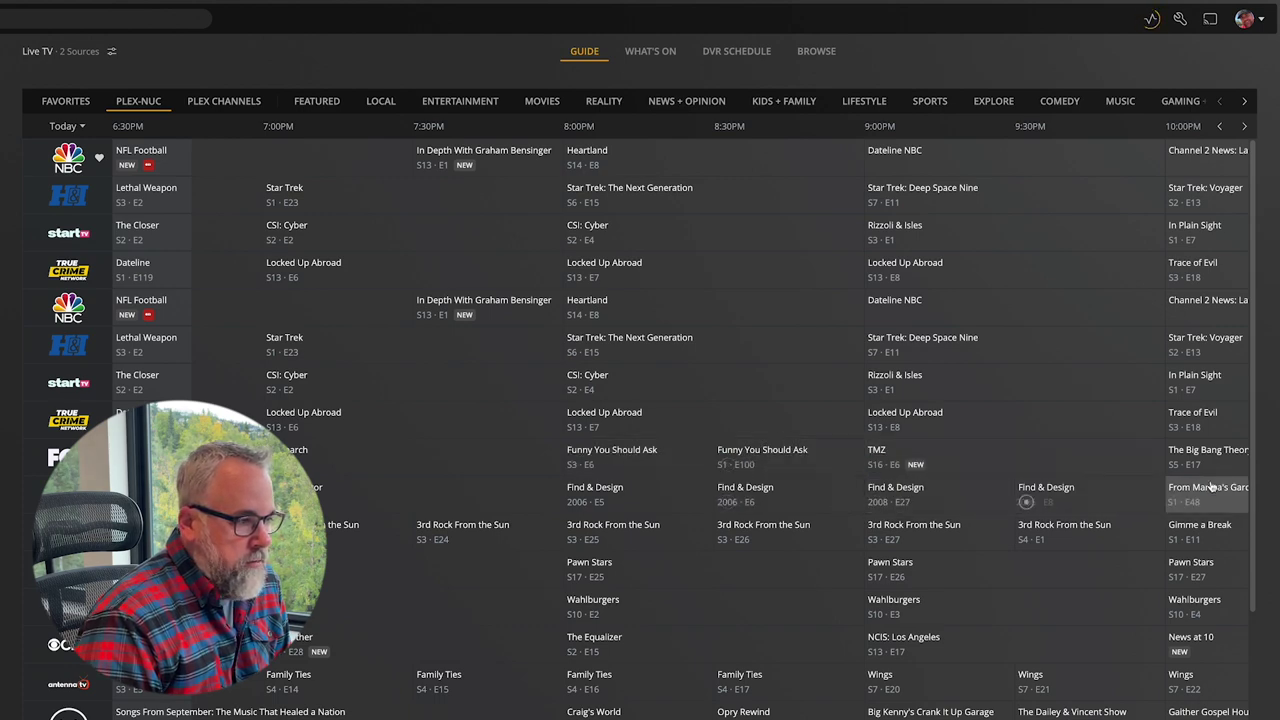
# Schedule The Big Bang Theory from the 10:00PM slot to record all episodes, with new and repeat airings, into the TV Shows library.
pyautogui.click(1174, 470)
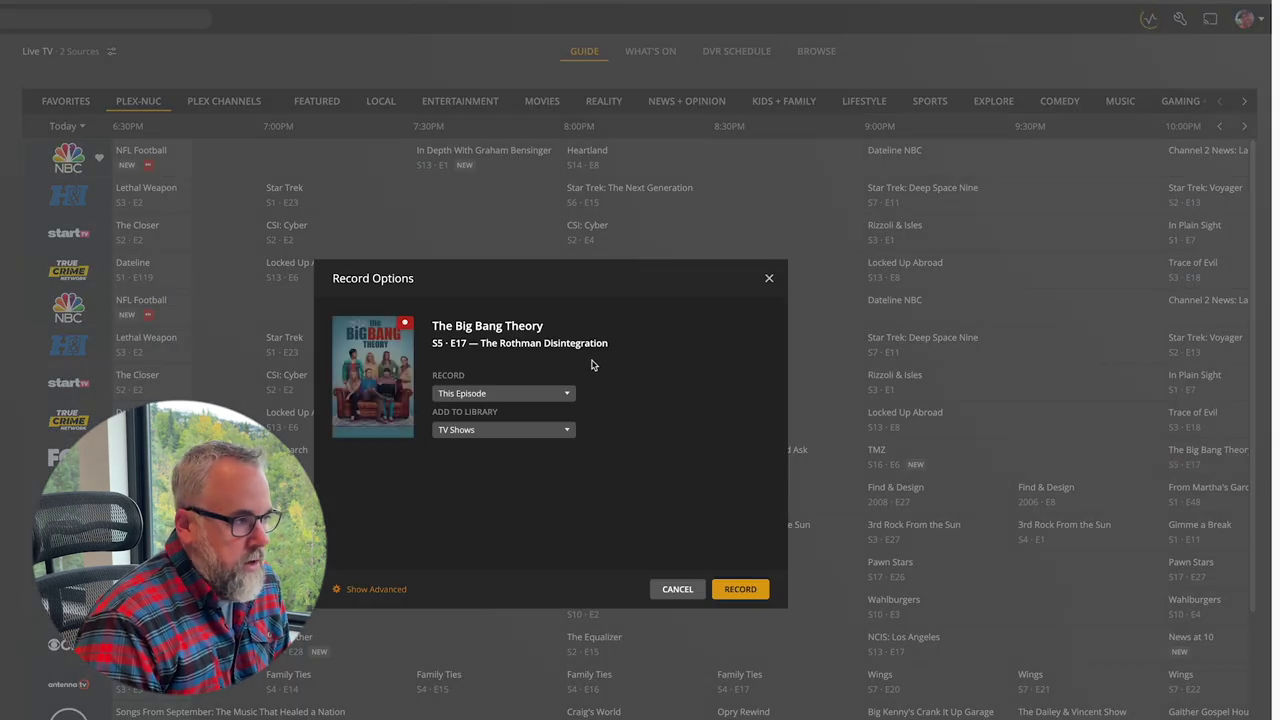
pyautogui.click(503, 394)
pyautogui.click(560, 420)
pyautogui.click(684, 394)
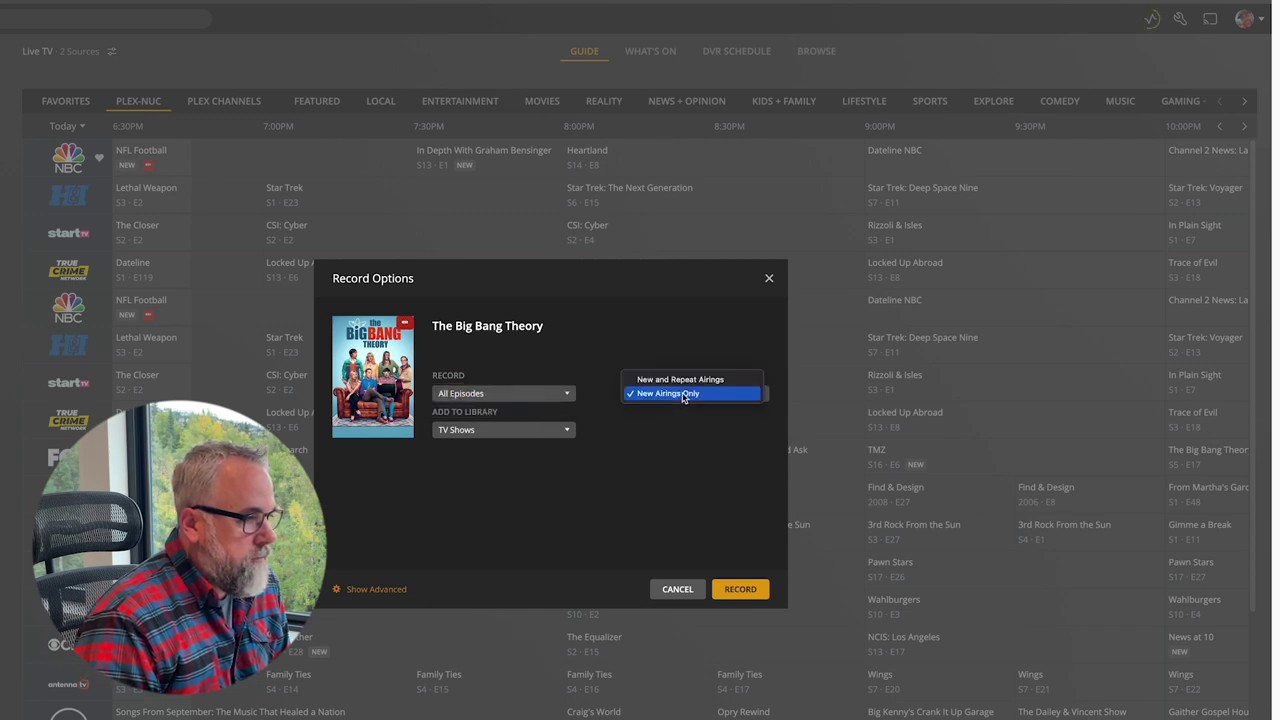
pyautogui.click(684, 380)
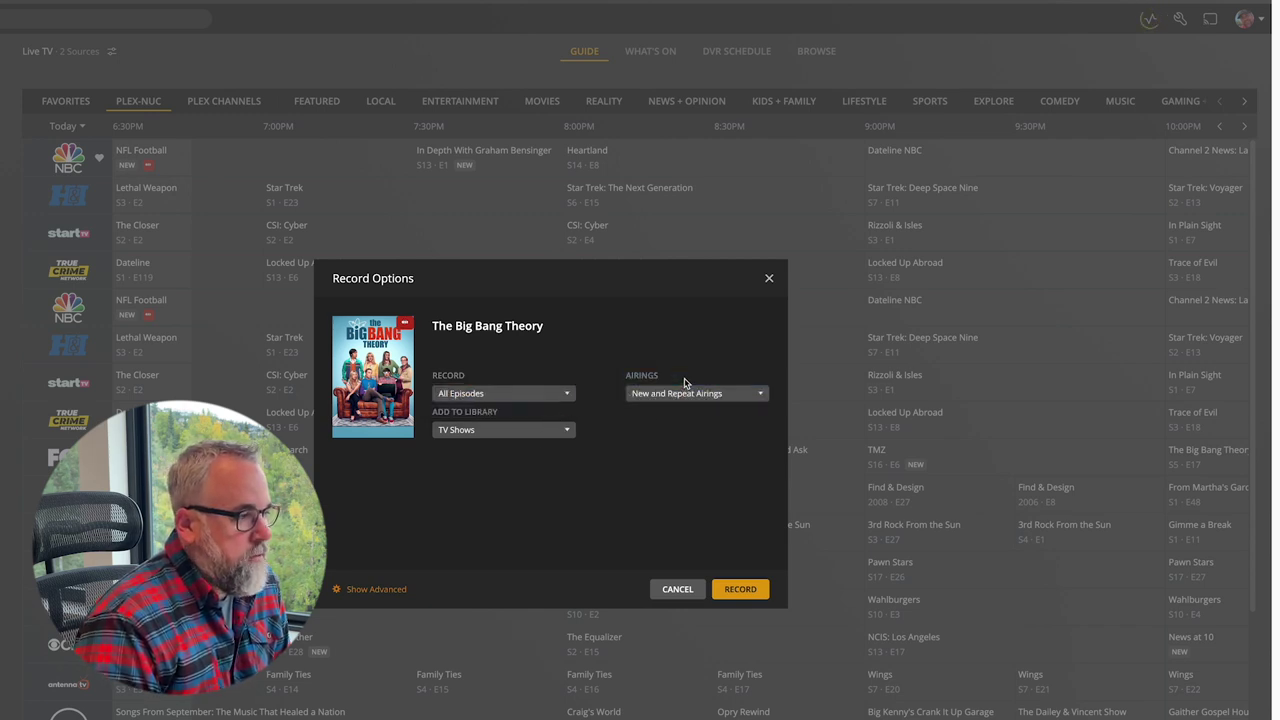
pyautogui.click(742, 590)
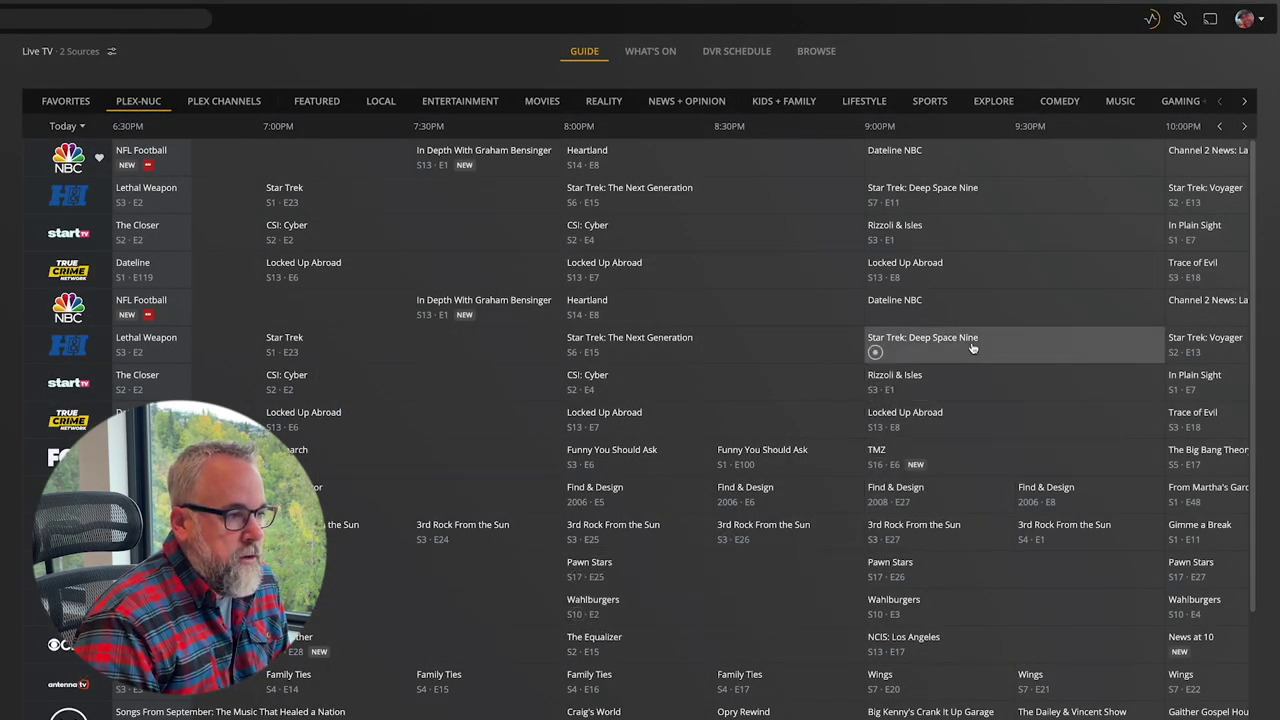
# Schedule Star Trek: Deep Space Nine from the 9:00PM slot to record all episodes, including new and repeat airings.
pyautogui.click(876, 352)
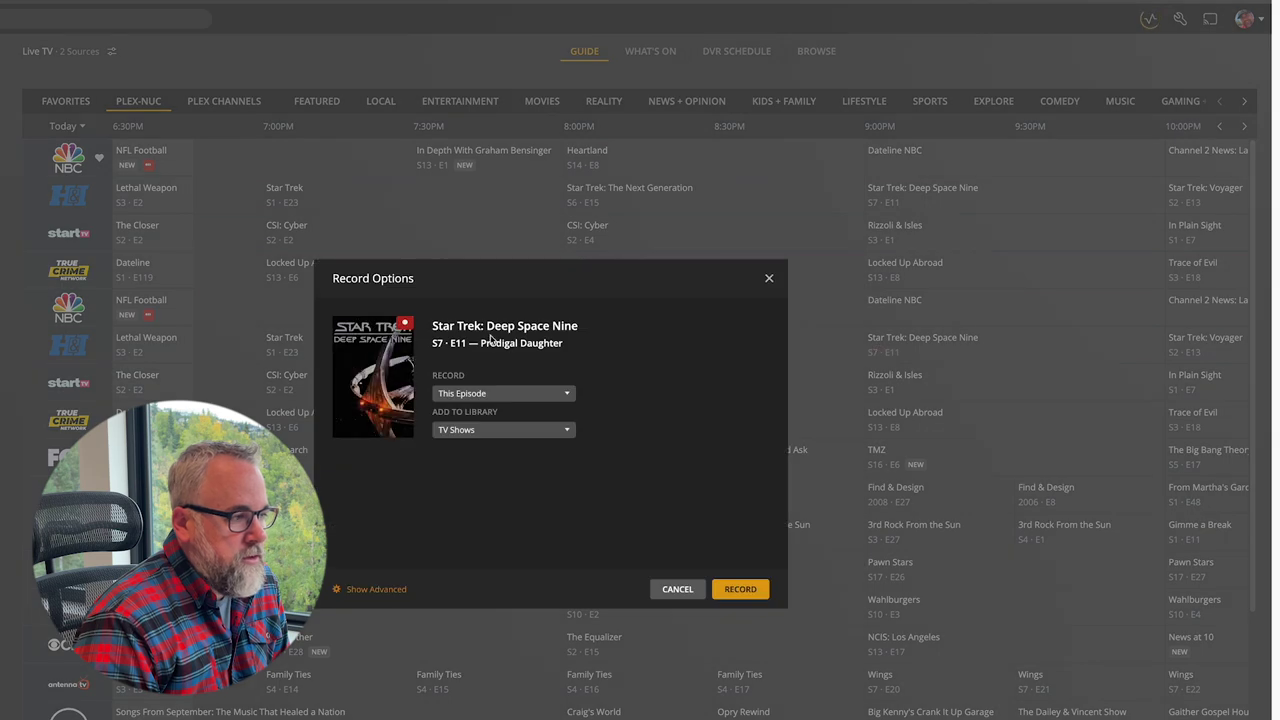
pyautogui.click(500, 393)
pyautogui.click(489, 412)
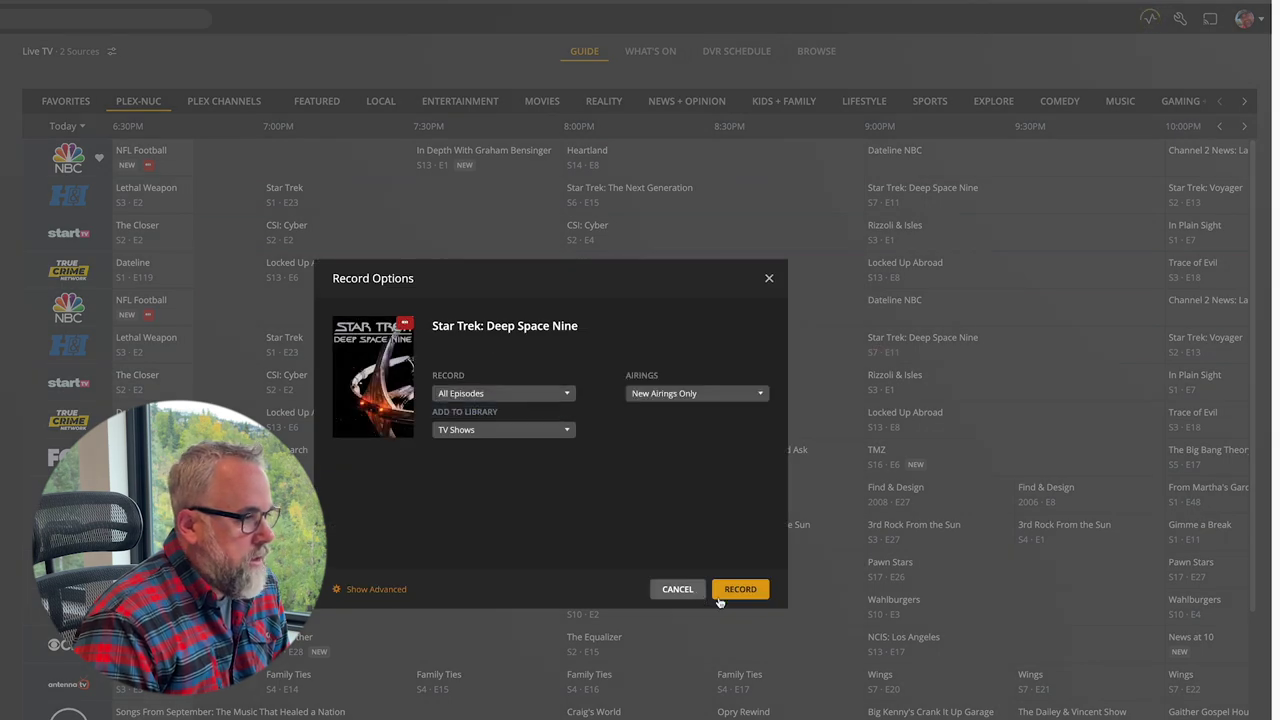
pyautogui.click(699, 393)
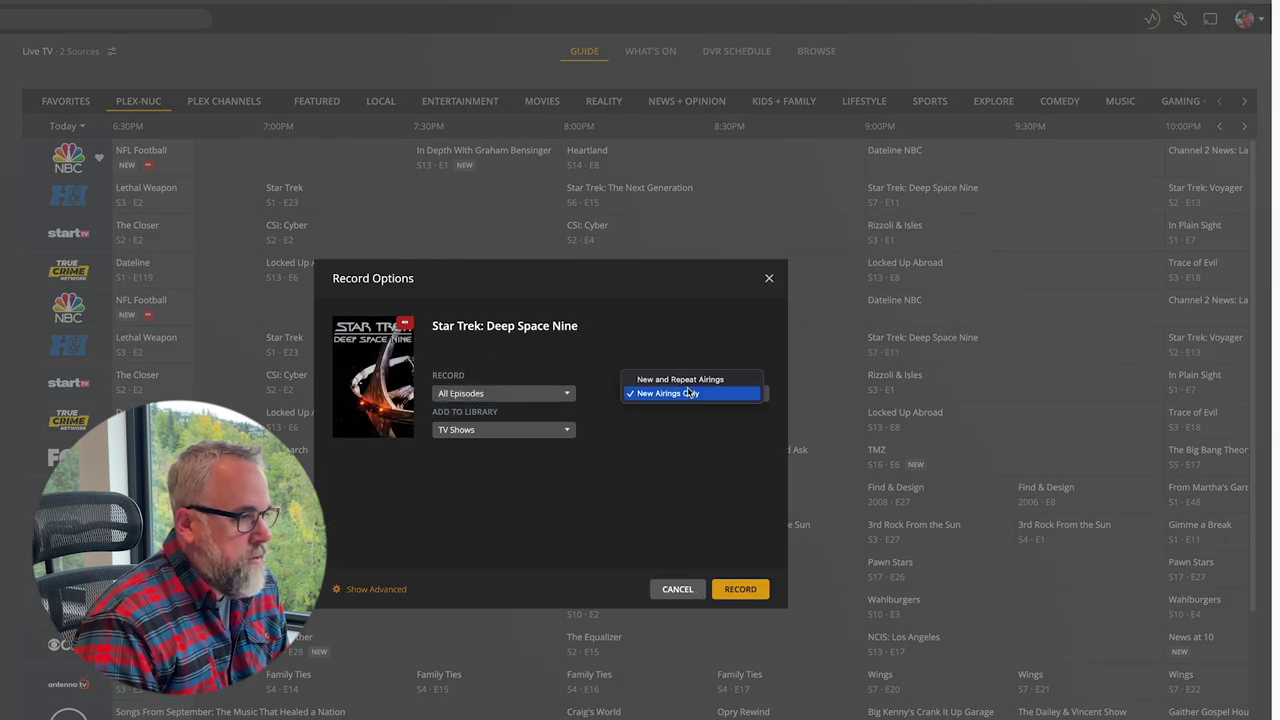
pyautogui.click(686, 393)
pyautogui.click(686, 391)
pyautogui.click(686, 381)
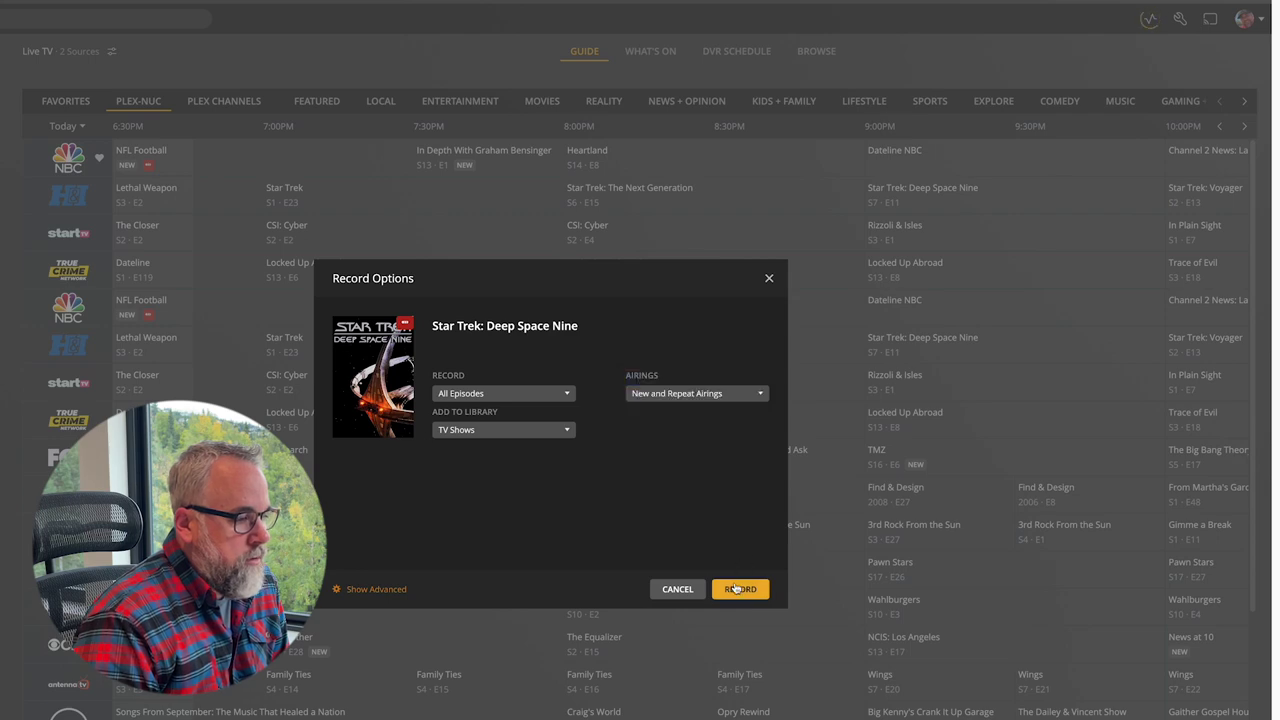
pyautogui.click(745, 589)
# Schedule 3rd Rock From the Sun from the 7:00PM slot to record all episodes, including new and repeat airings.
pyautogui.moveTo(738, 414)
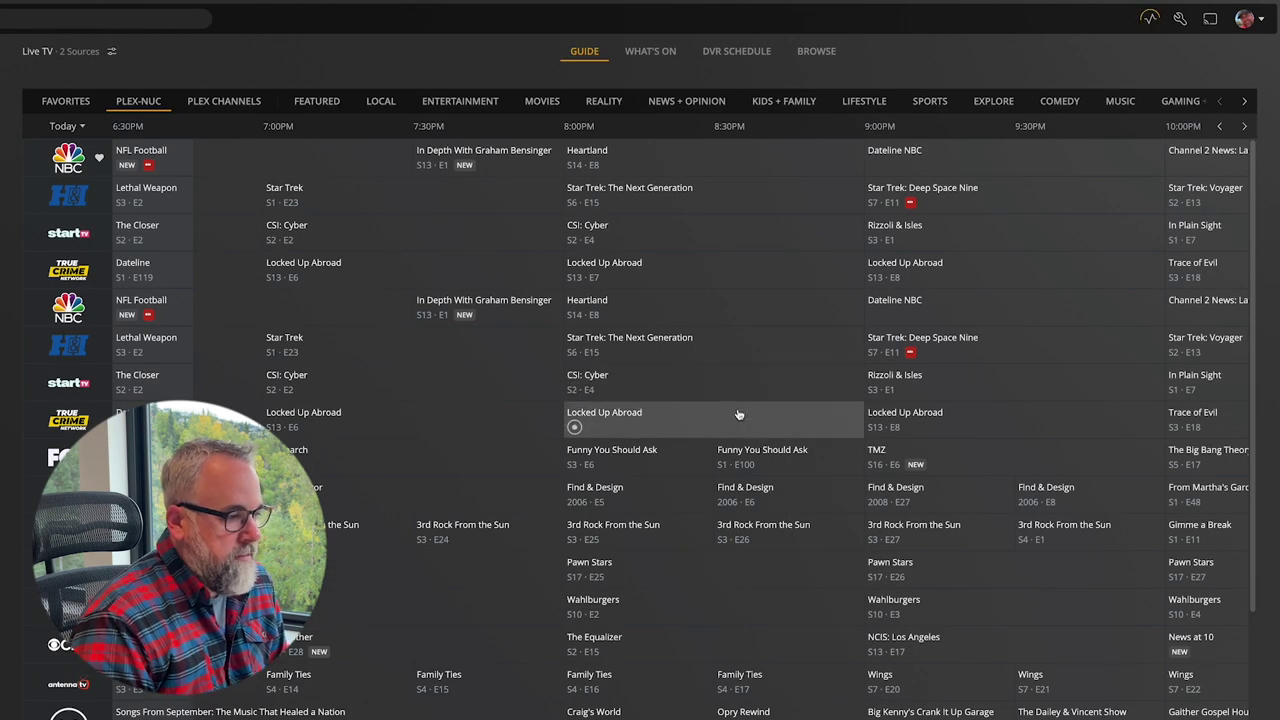
pyautogui.scroll(-1, 738, 414)
pyautogui.moveTo(381, 235)
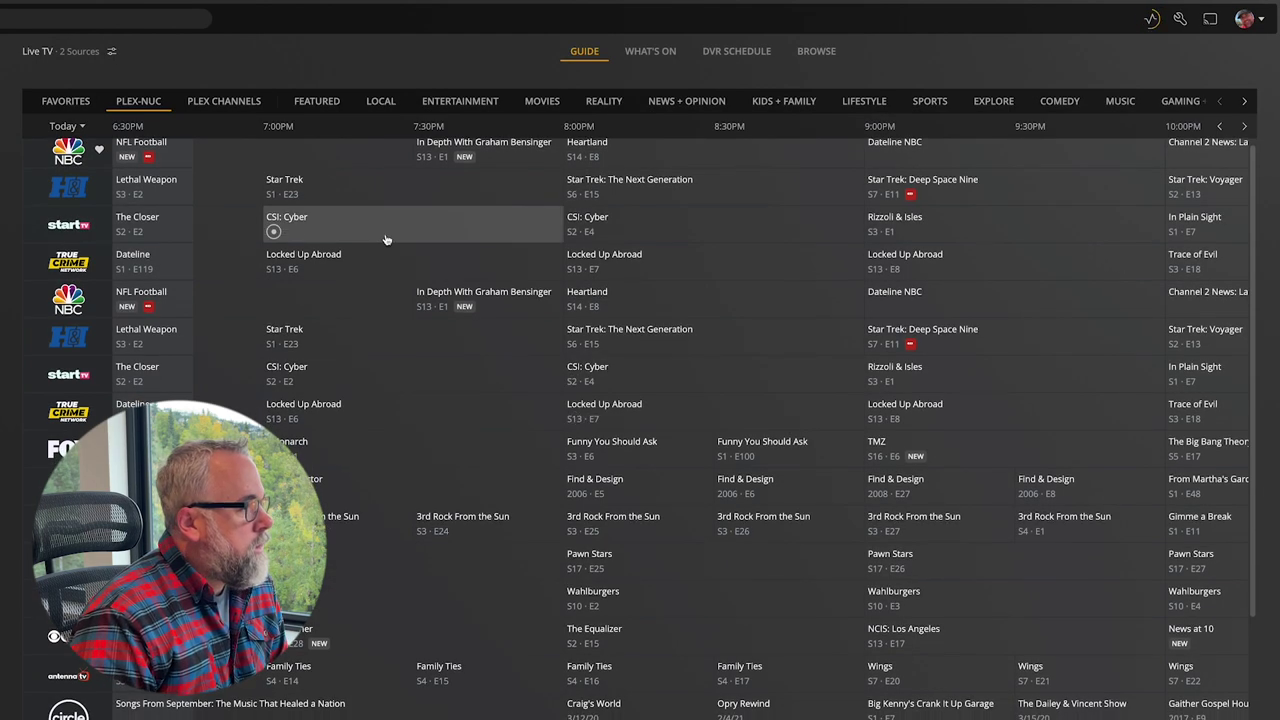
pyautogui.scroll(-3, 634, 500)
pyautogui.moveTo(354, 427)
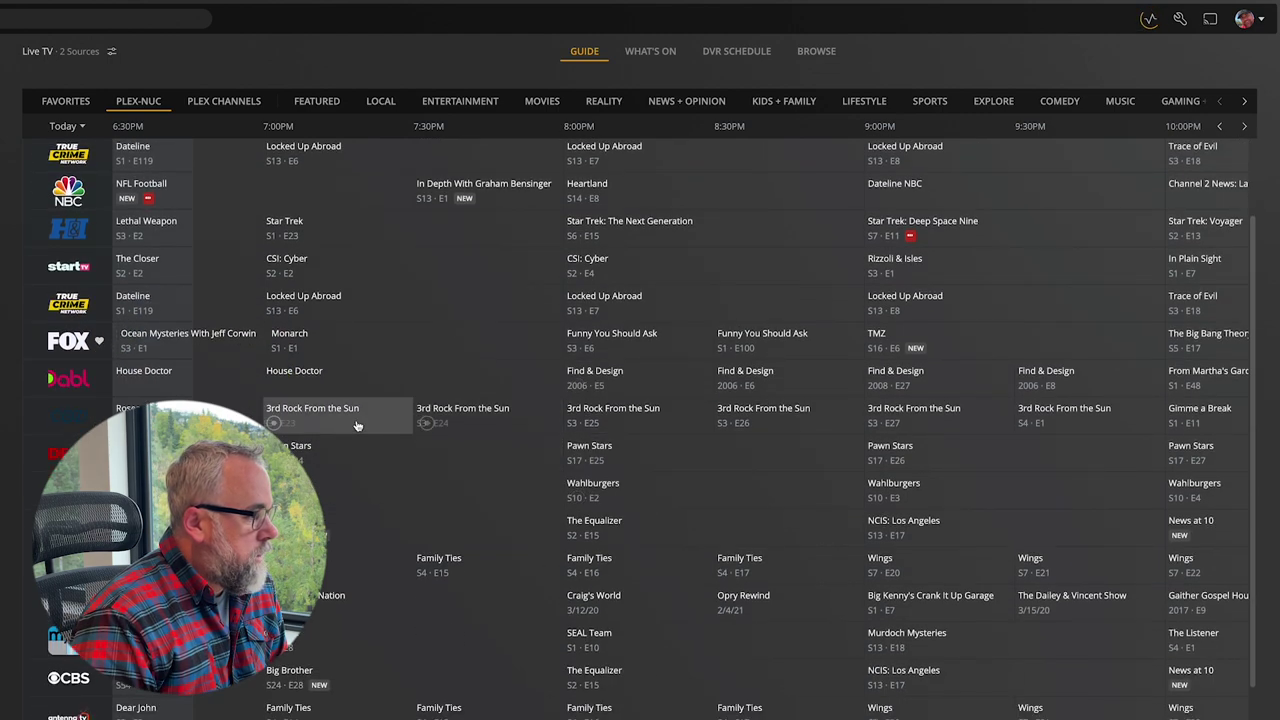
pyautogui.click(275, 425)
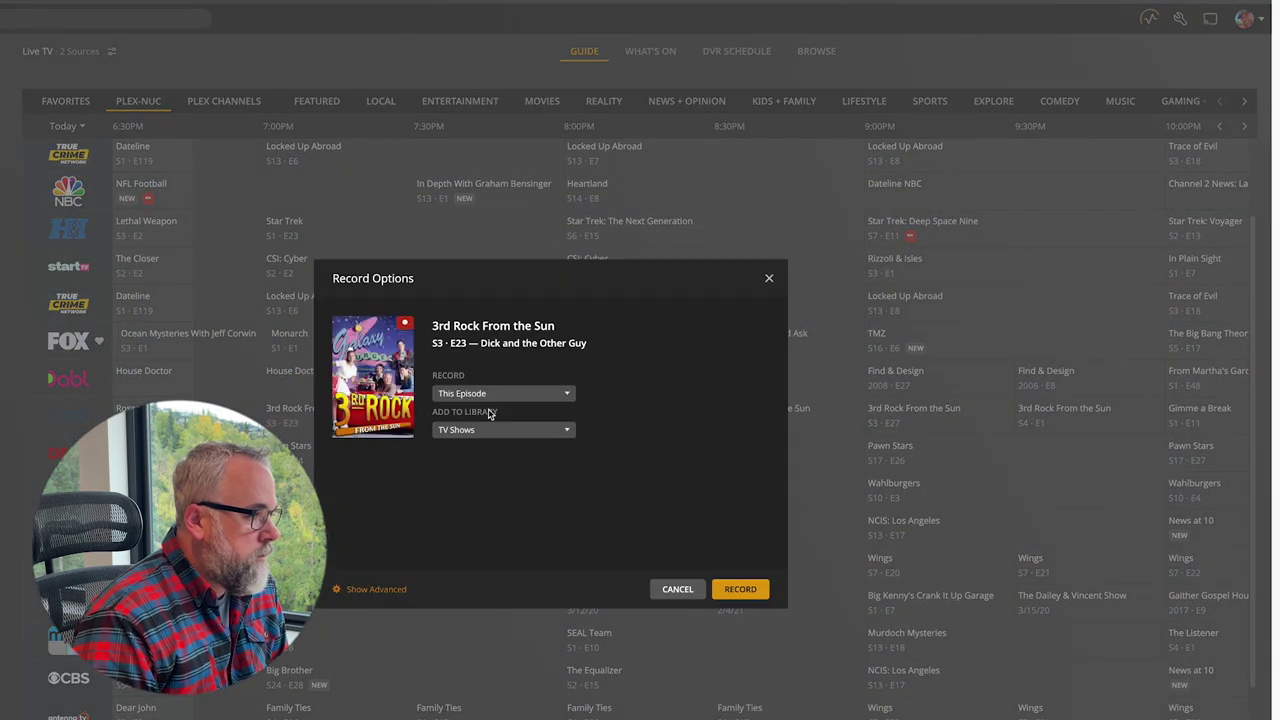
pyautogui.click(491, 395)
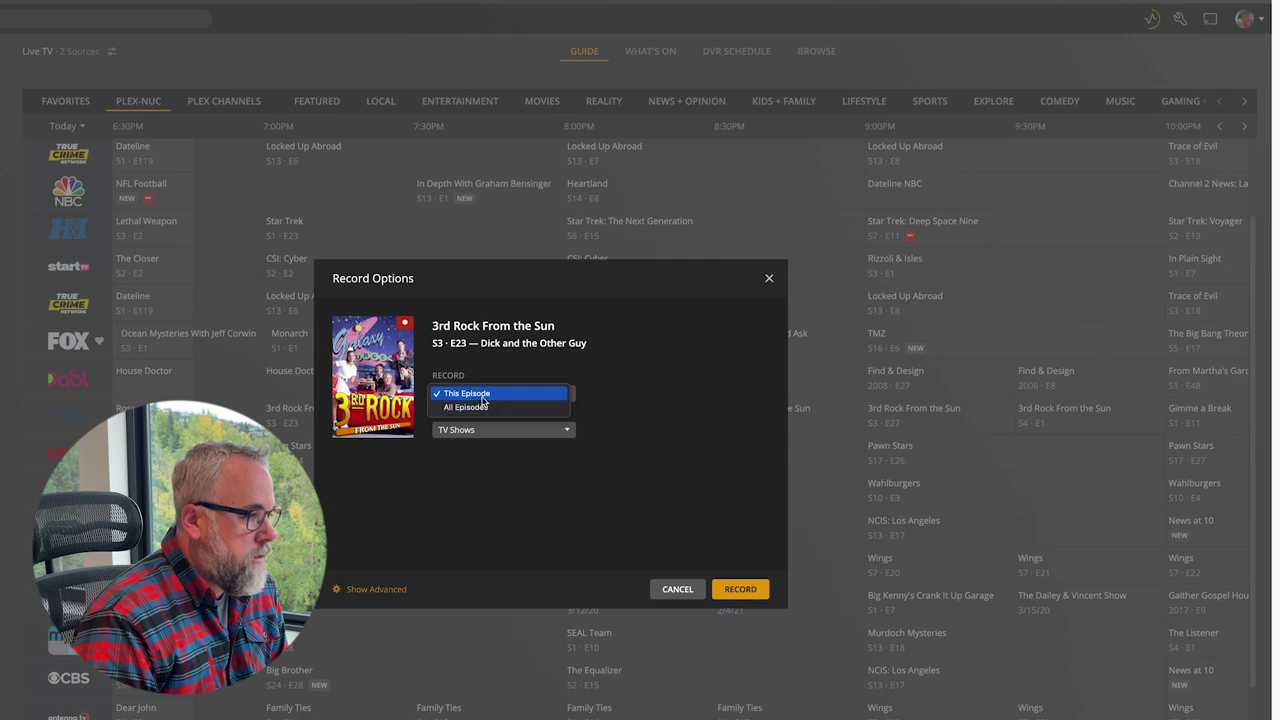
pyautogui.click(480, 407)
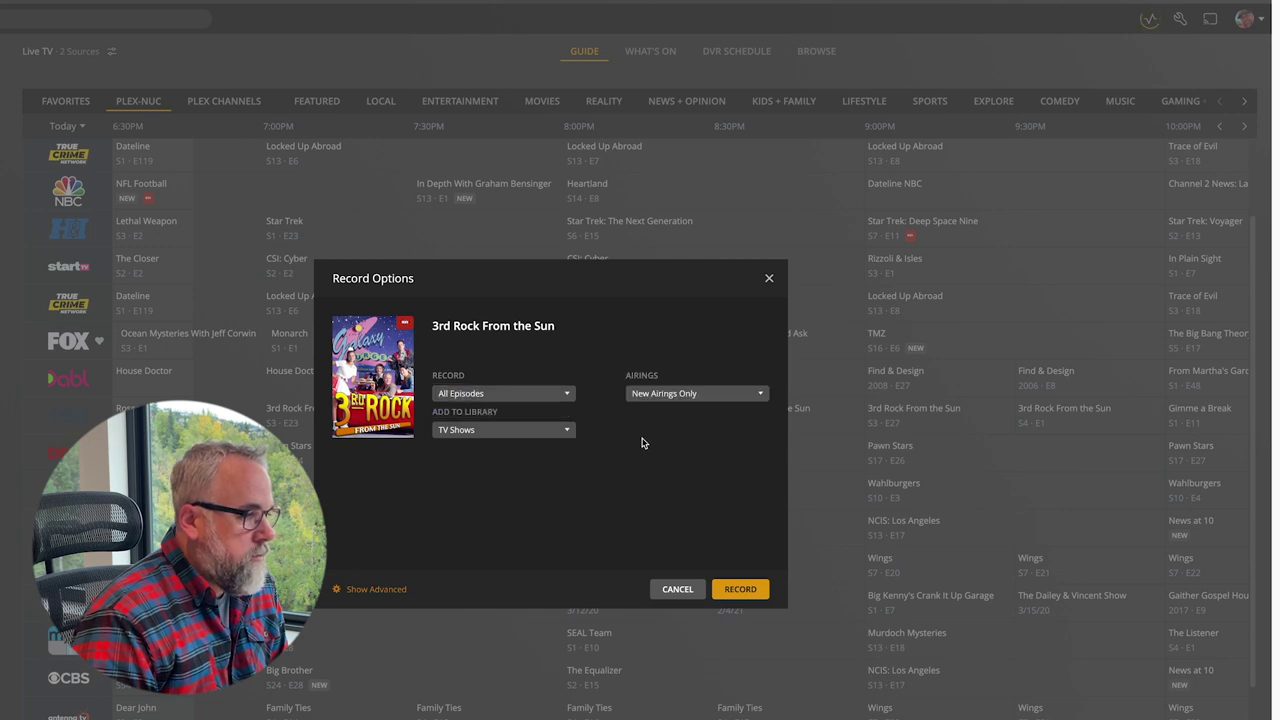
pyautogui.click(711, 398)
pyautogui.click(678, 380)
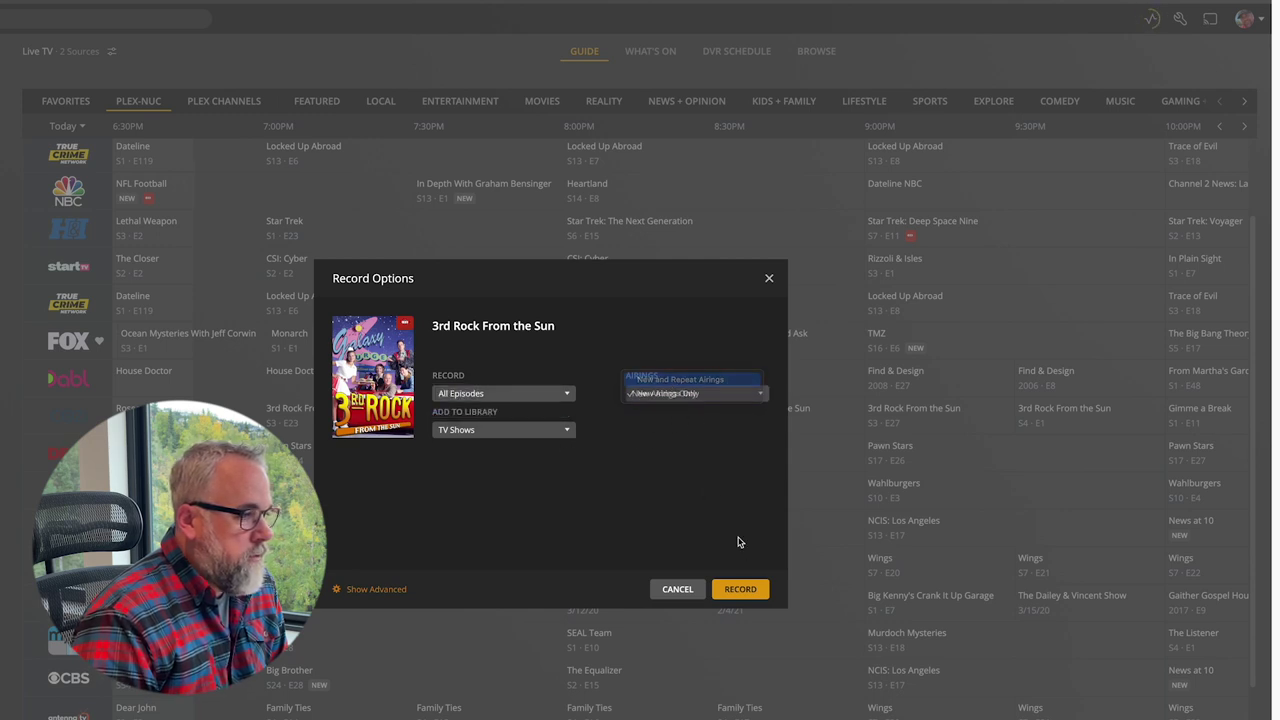
pyautogui.click(740, 589)
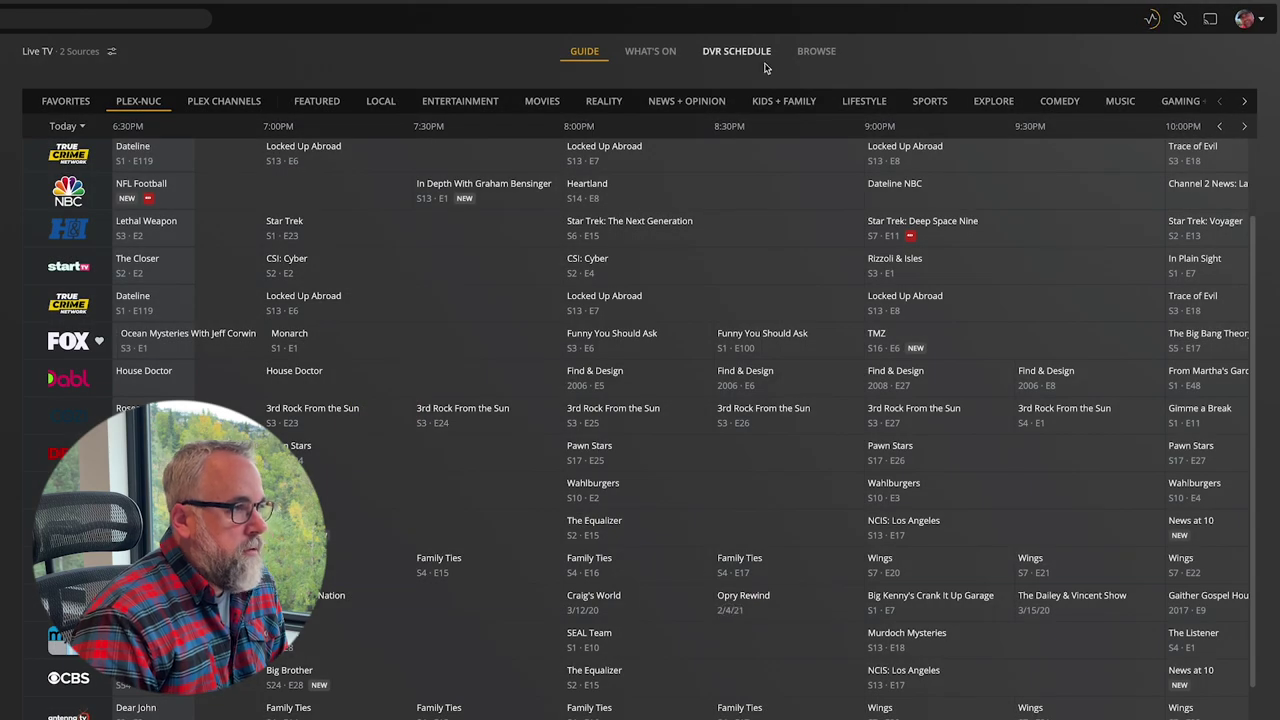
# Open the DVR schedule and move 3rd Rock From the Sun above Star Trek: Deep Space Nine in the recording priority.
pyautogui.click(751, 52)
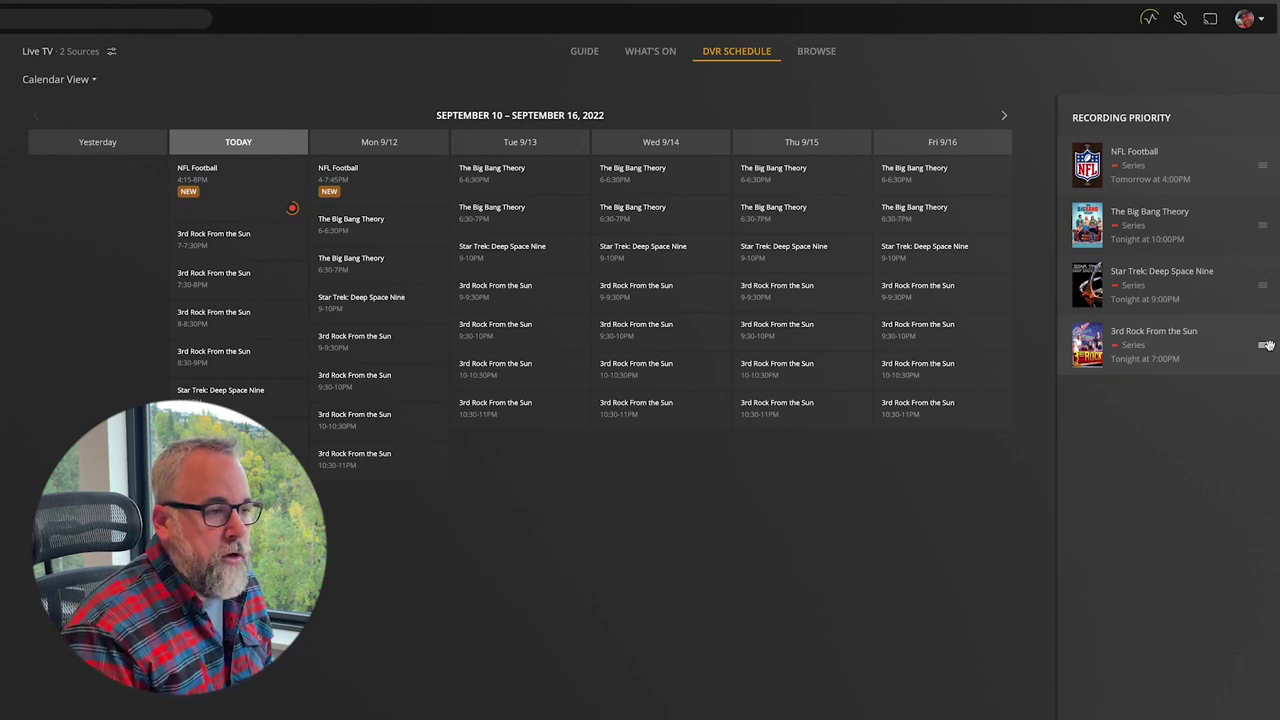
pyautogui.moveTo(1263, 344)
pyautogui.mouseDown()
pyautogui.moveTo(1266, 277)
pyautogui.moveTo(1264, 340)
pyautogui.mouseUp()
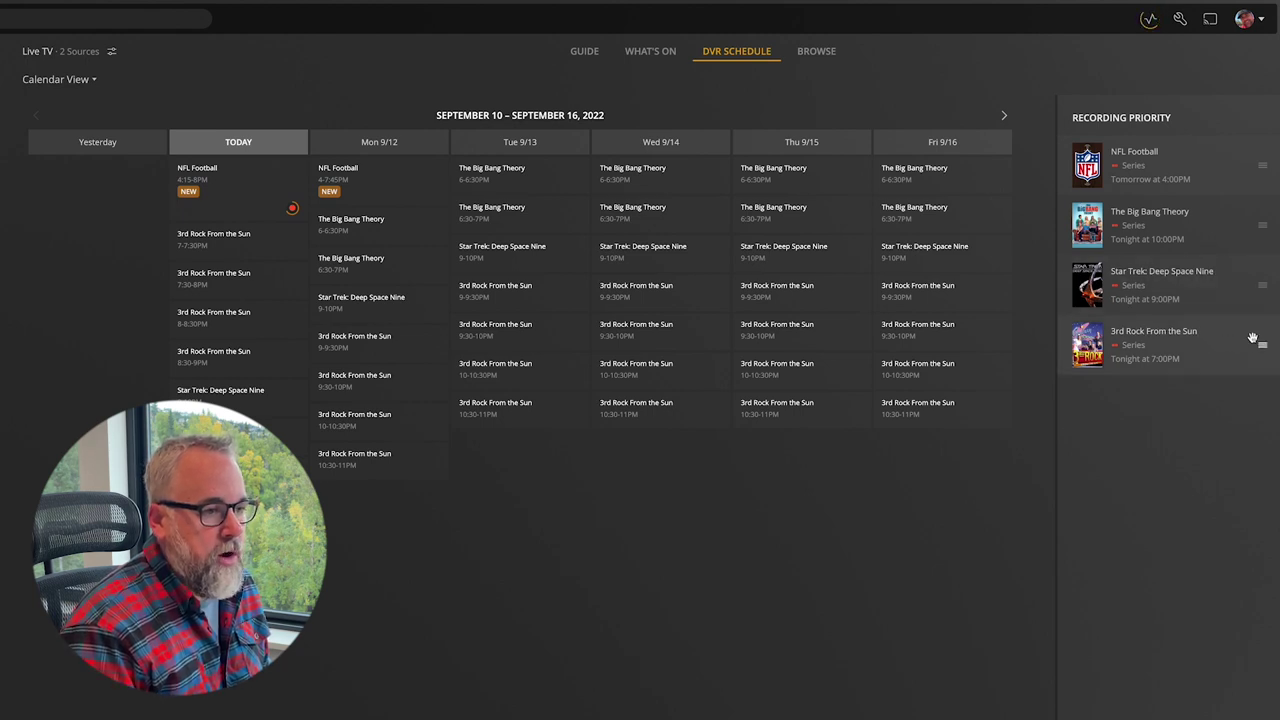
pyautogui.moveTo(1257, 340); pyautogui.dragTo(1242, 280)
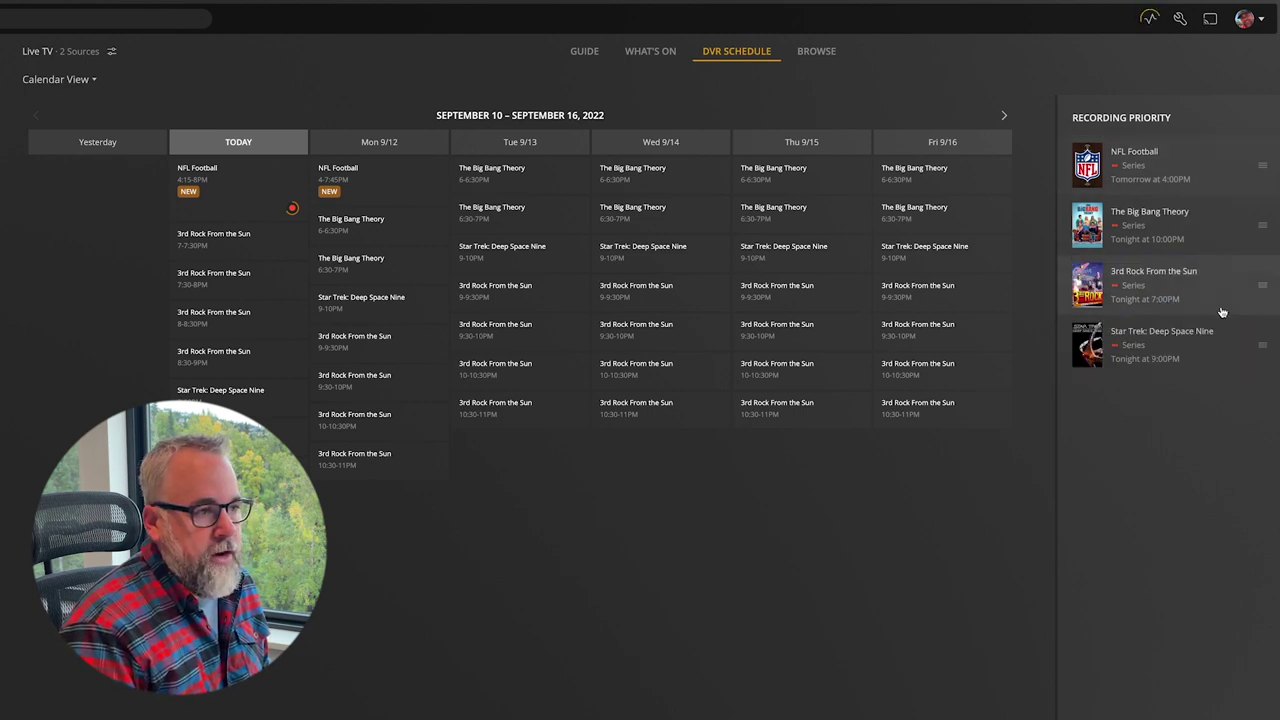
pyautogui.moveTo(1260, 166); pyautogui.dragTo(1262, 281)
pyautogui.moveTo(1261, 224); pyautogui.dragTo(1257, 143)
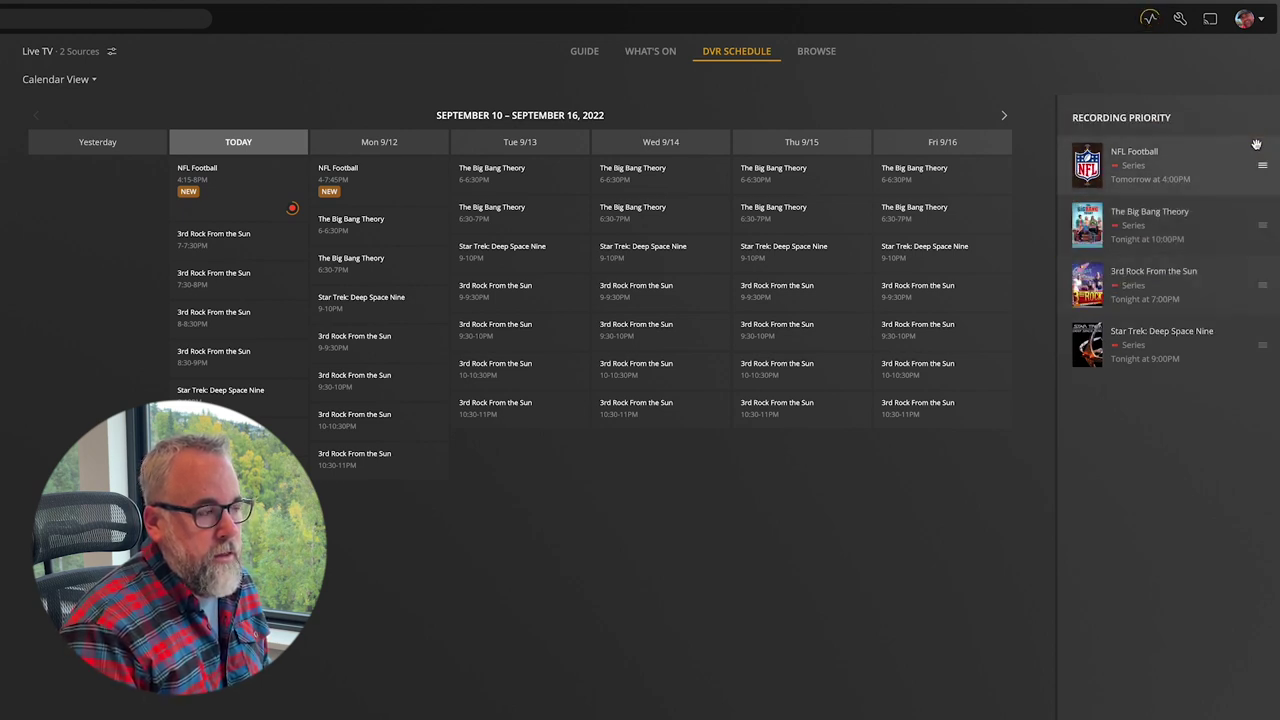
# Browse the Live TV listing of upcoming episodes sorted by airing.
pyautogui.click(803, 53)
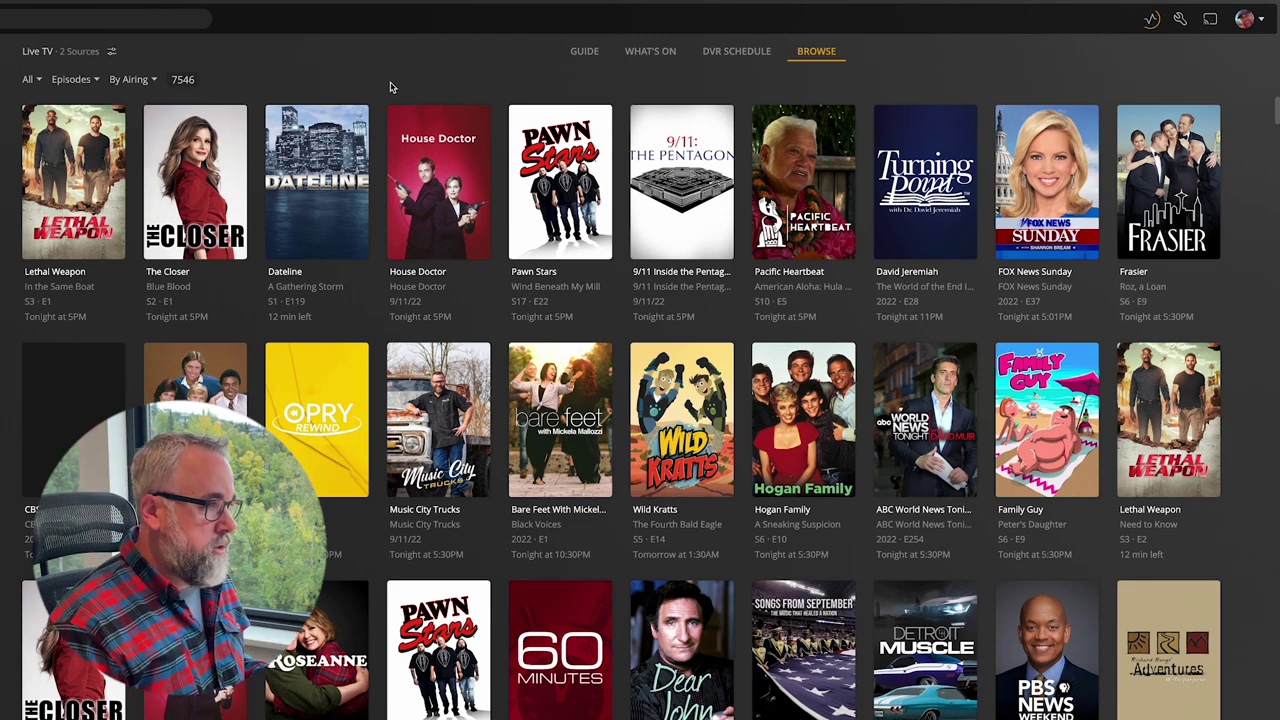
pyautogui.scroll(-9, 377, 207)
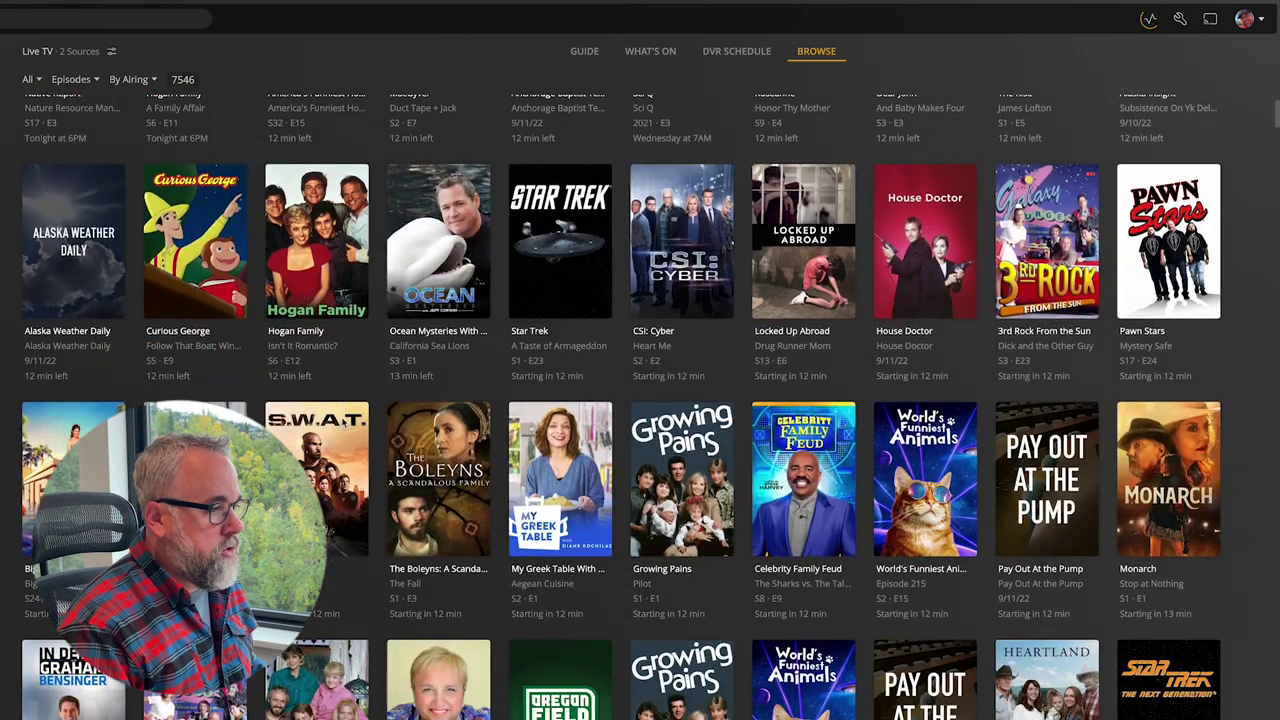
pyautogui.scroll(-10, 341, 423)
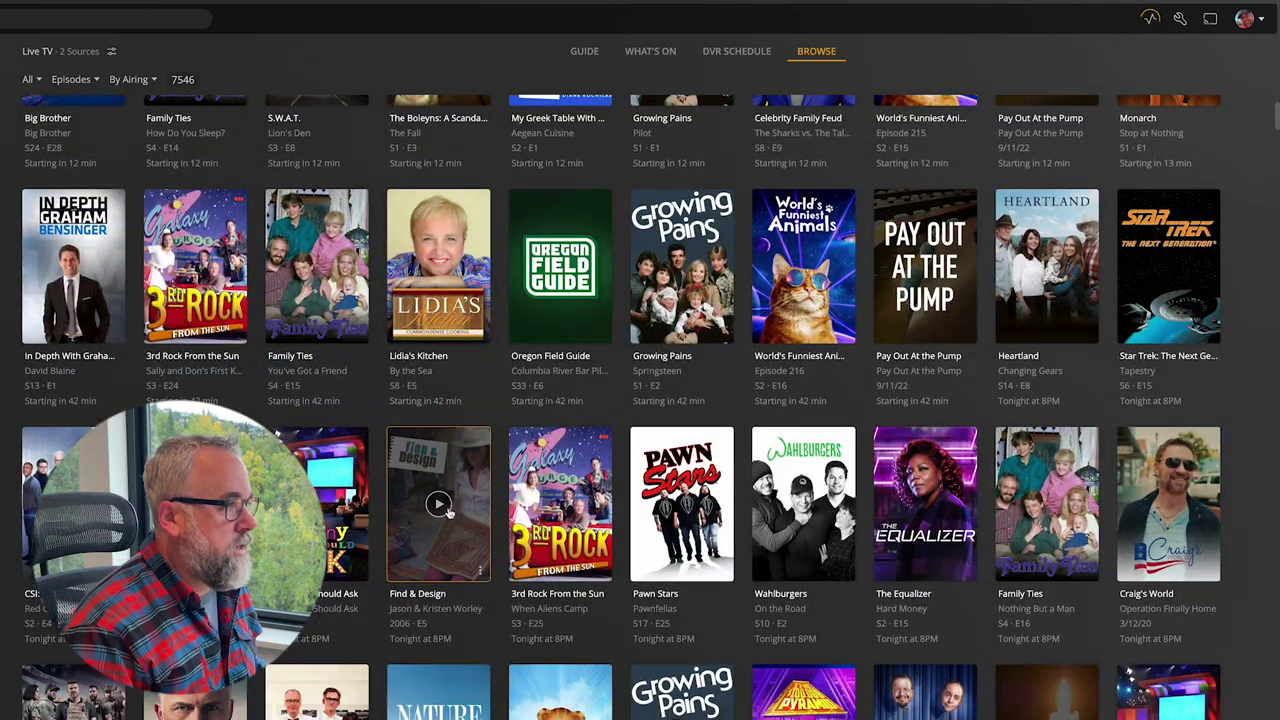
pyautogui.scroll(15, 449, 513)
pyautogui.scroll(2, 449, 513)
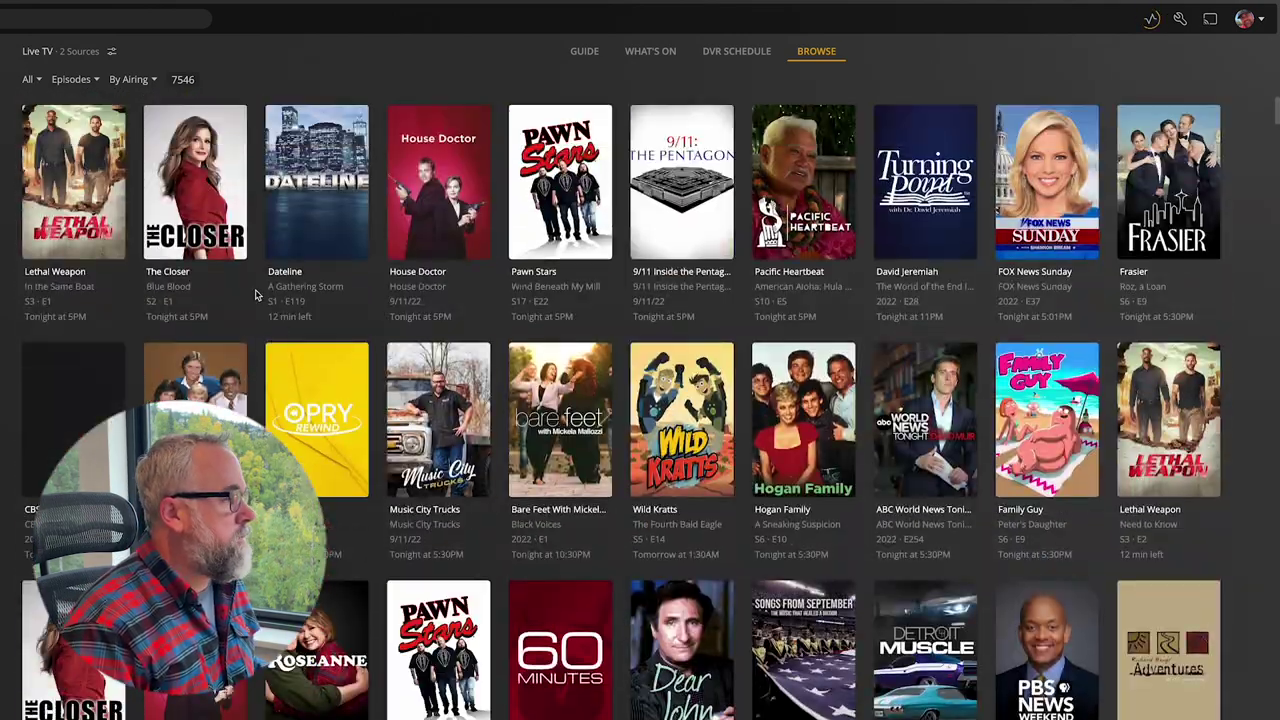
# Filter the Live TV listing to Shows, look through the upcoming episodes of 227, and return to the listing.
pyautogui.click(93, 80)
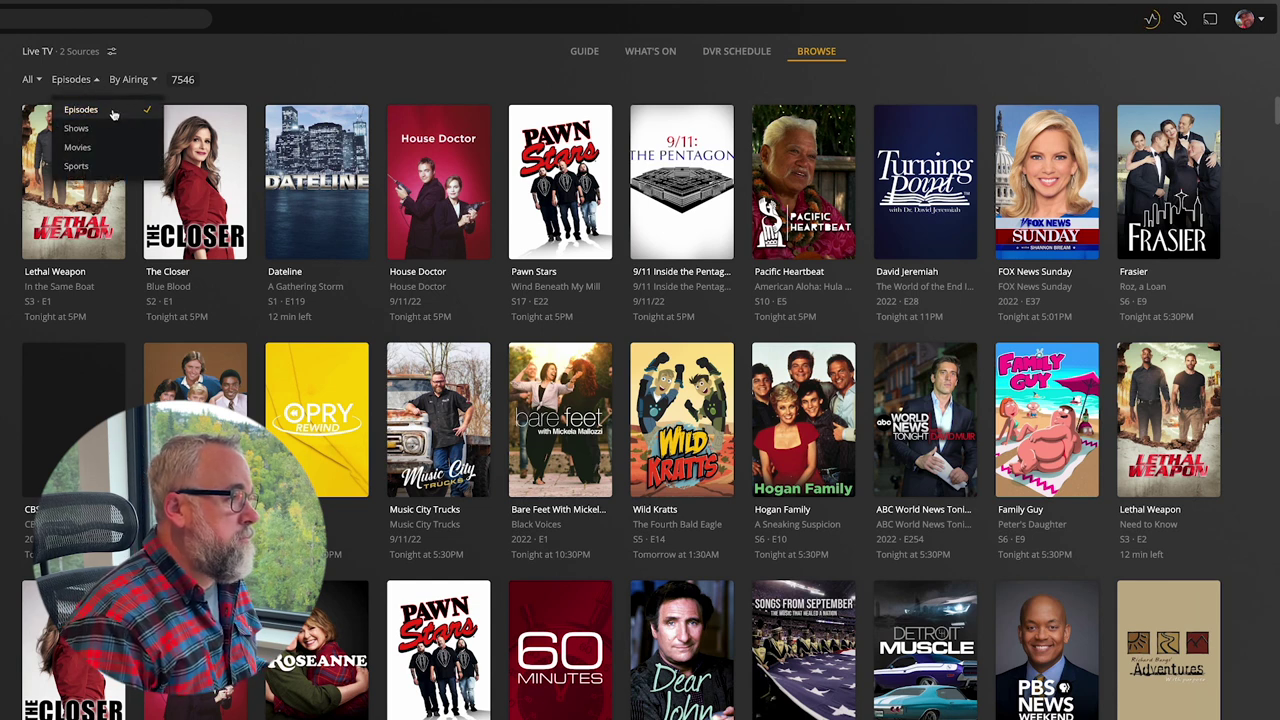
pyautogui.click(76, 128)
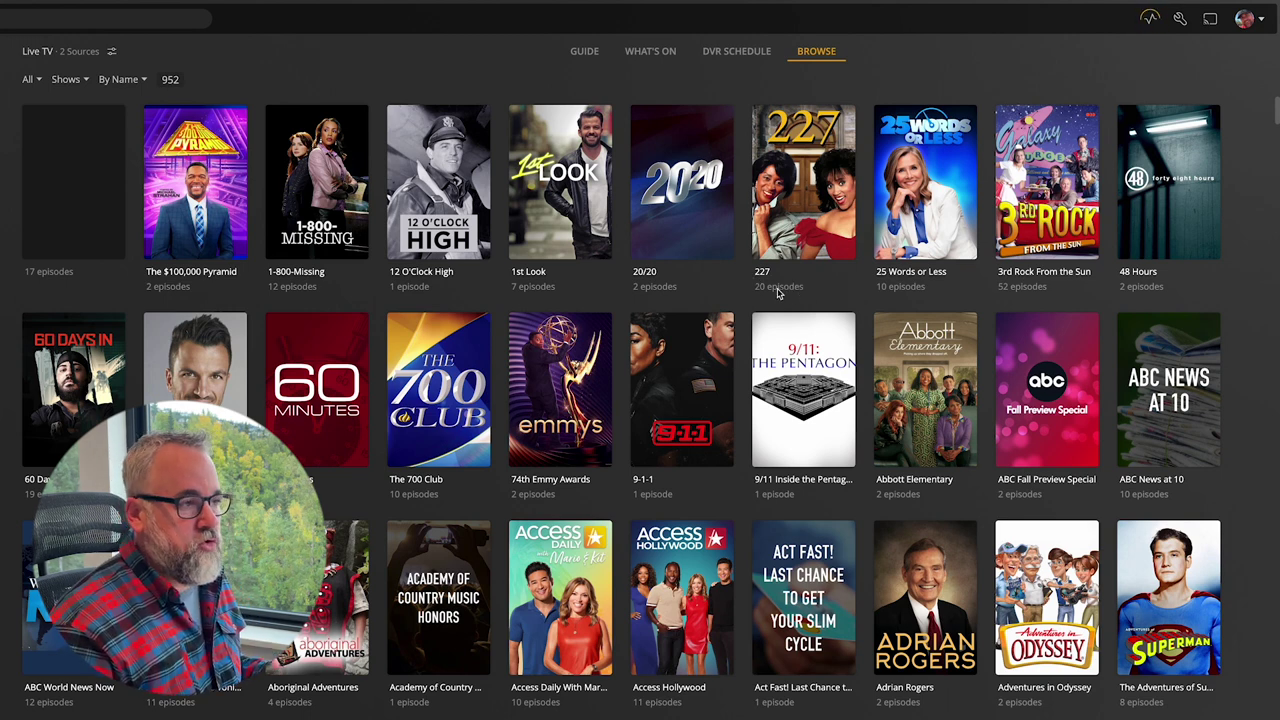
pyautogui.click(836, 220)
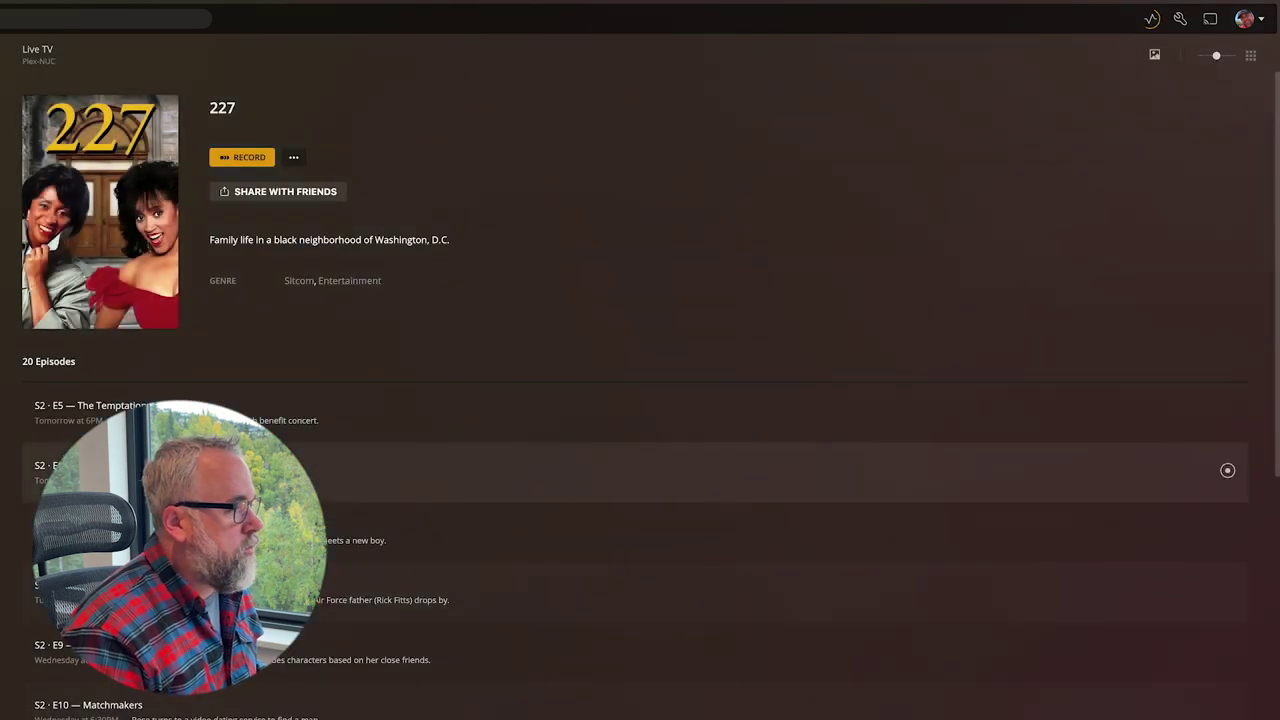
pyautogui.scroll(-4, 640, 400)
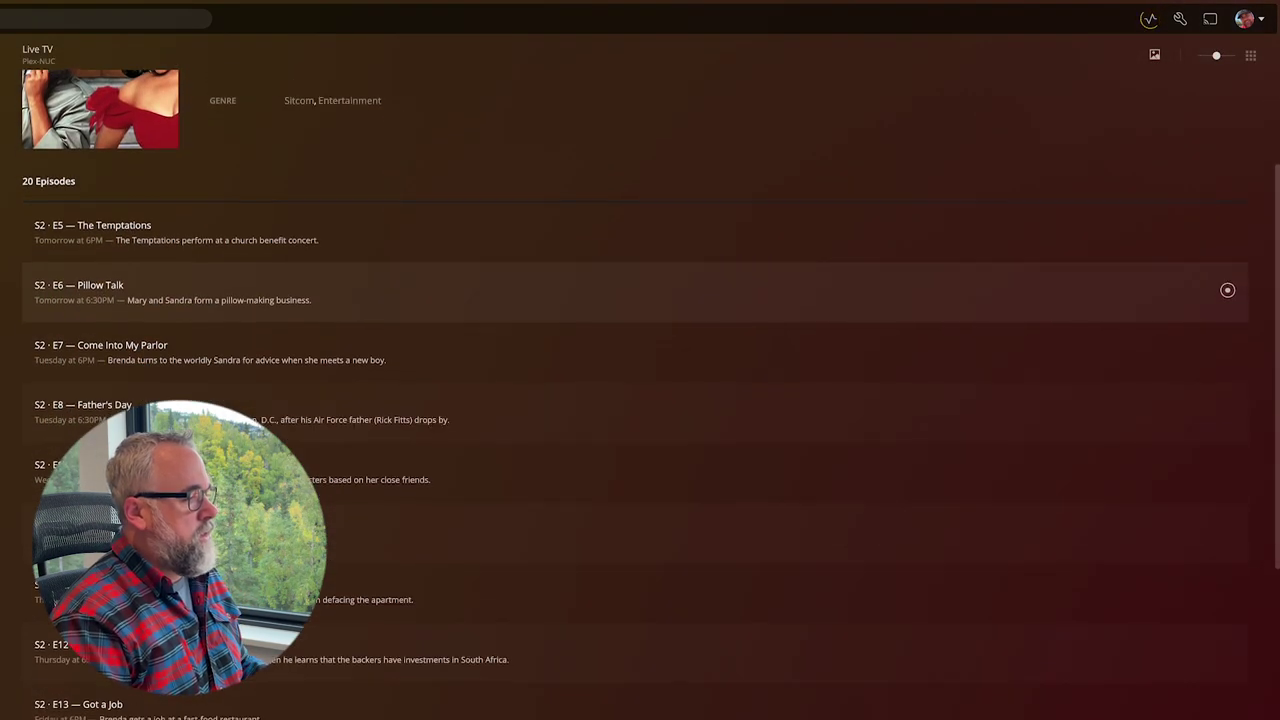
pyautogui.scroll(-1, 640, 432)
pyautogui.scroll(-2, 640, 432)
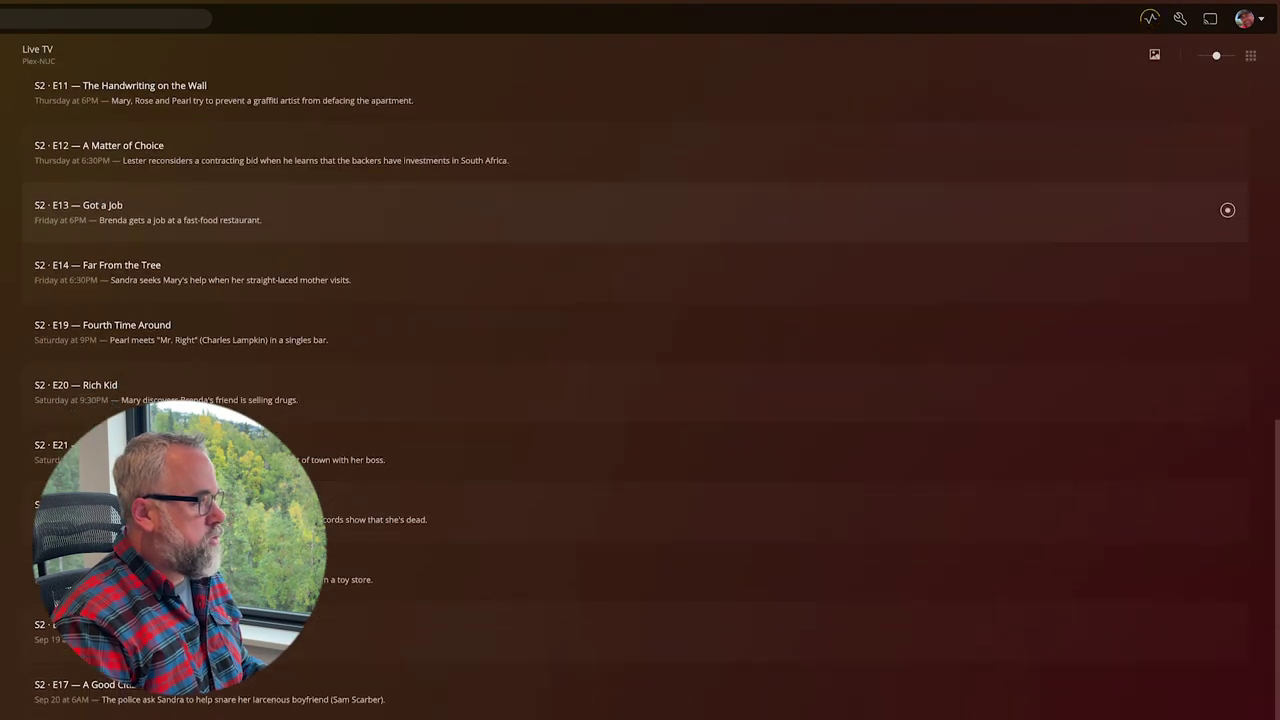
pyautogui.scroll(7, 640, 432)
pyautogui.click(36, 58)
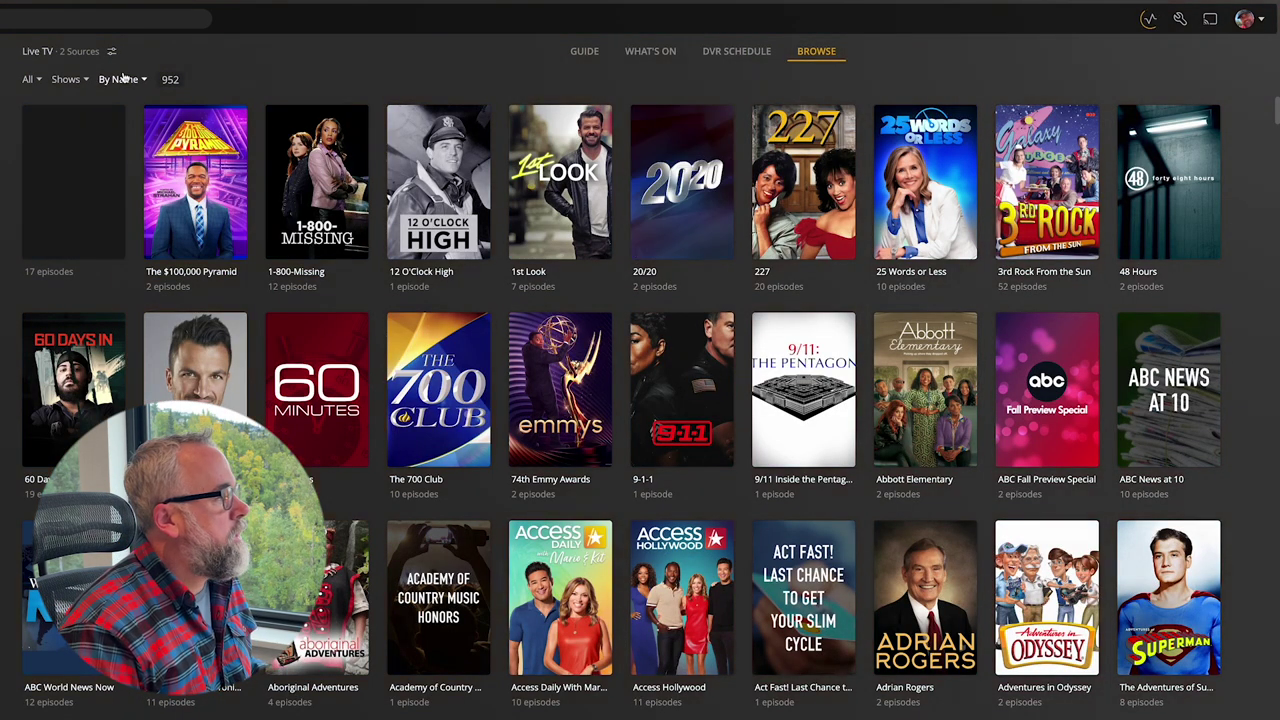
# Check the sort options for shows and view the Live TV listing filtered to Movies followed by Sports.
pyautogui.click(120, 79)
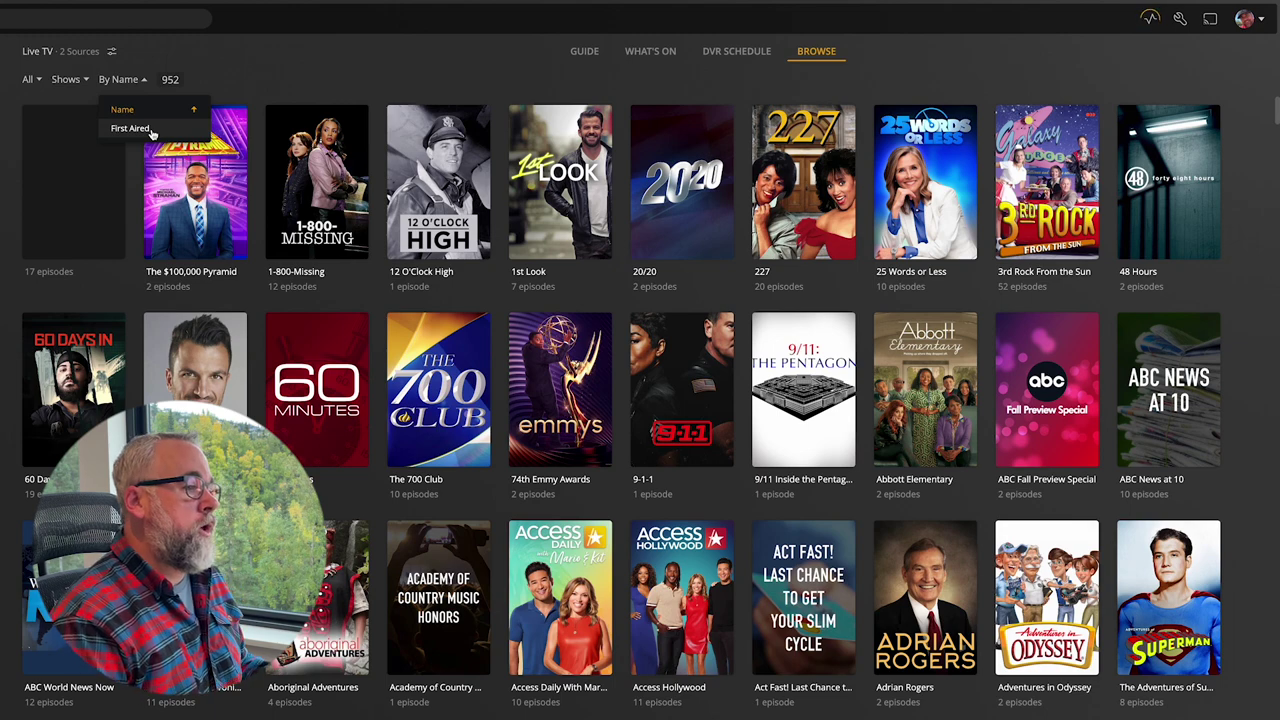
pyautogui.click(70, 80)
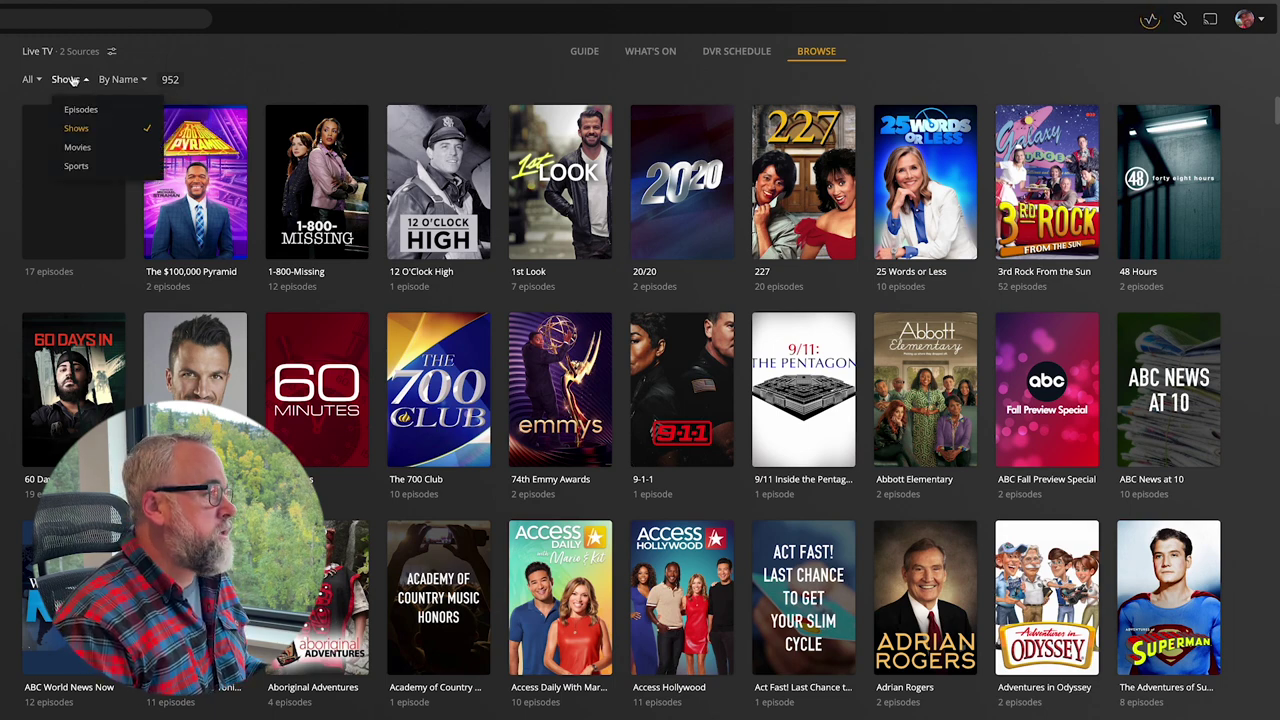
pyautogui.click(78, 148)
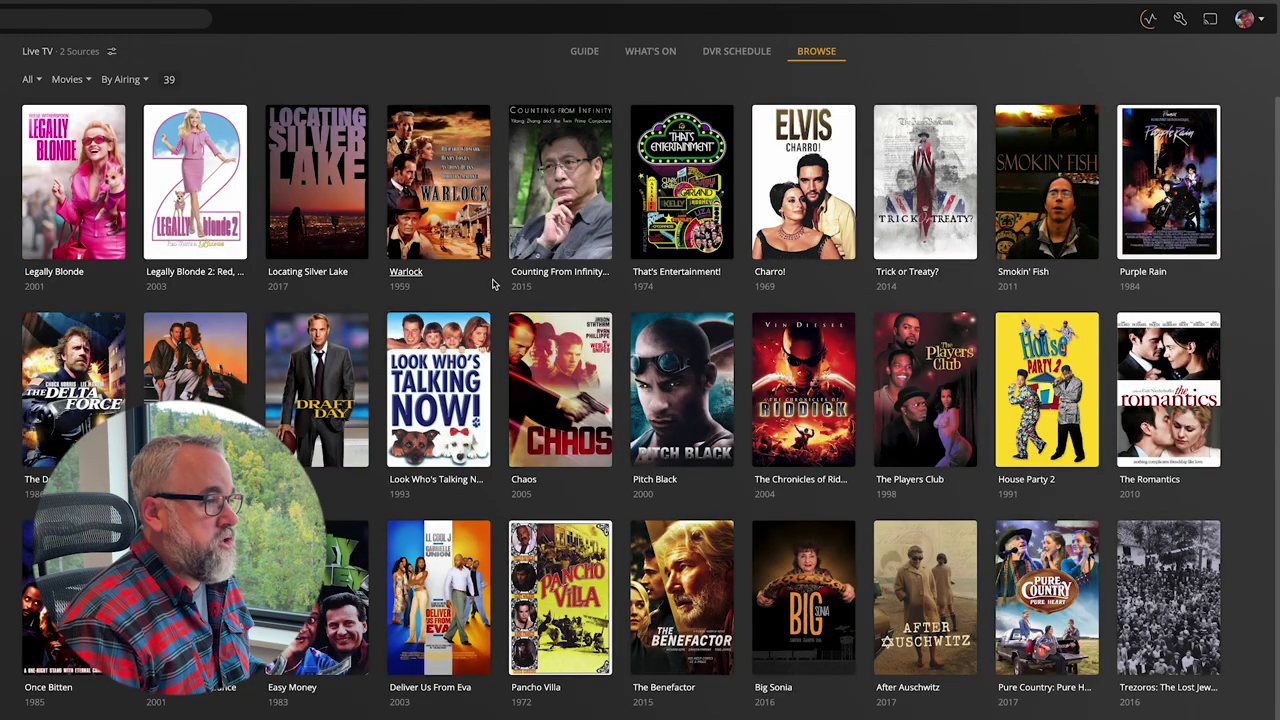
pyautogui.click(70, 80)
pyautogui.click(80, 166)
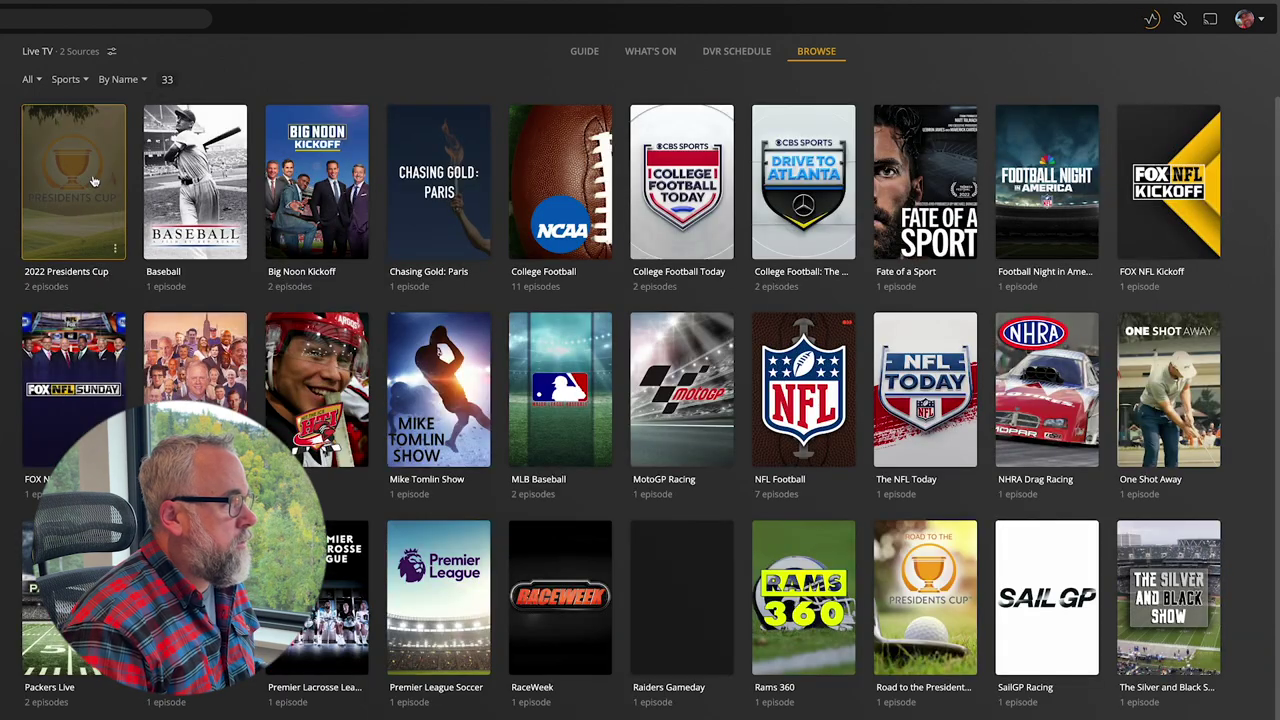